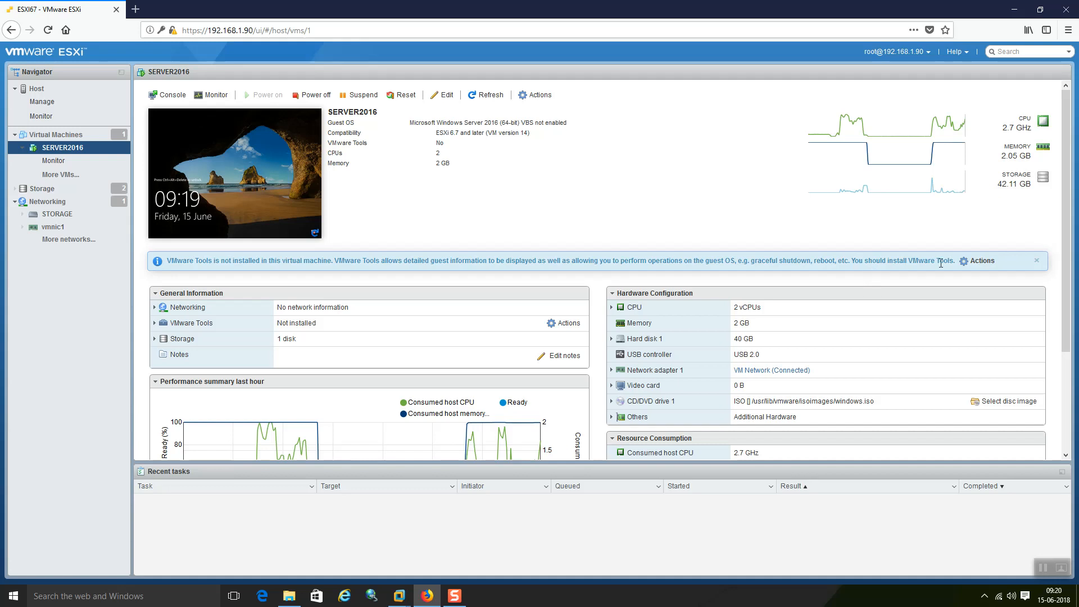
{"action": "left_click", "coordinate": [975, 265]}
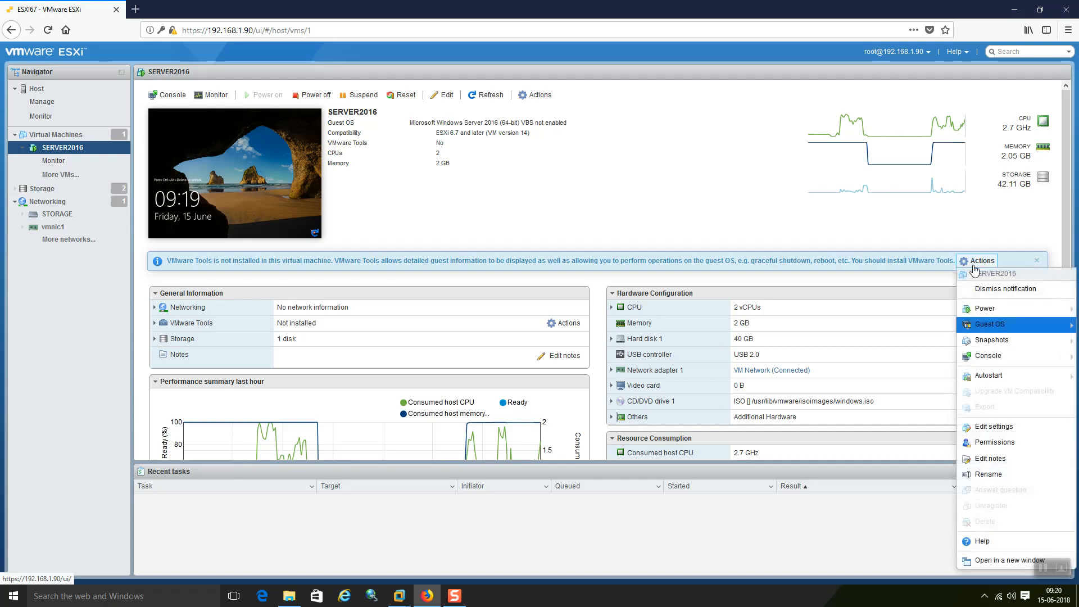
{"action": "left_click", "coordinate": [711, 206]}
{"action": "left_click", "coordinate": [967, 262]}
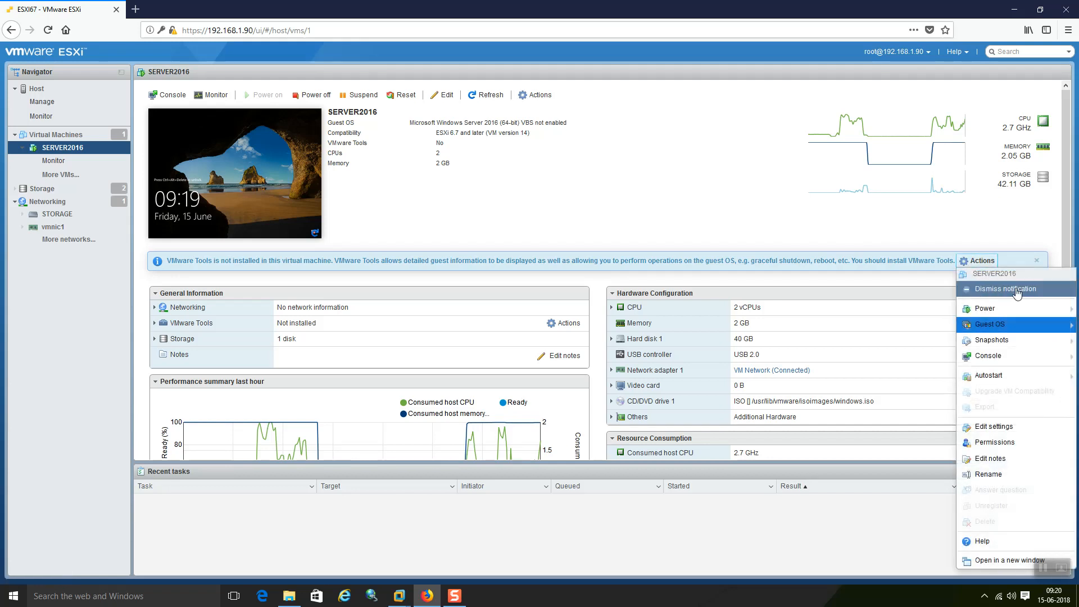
{"action": "left_click", "coordinate": [607, 204]}
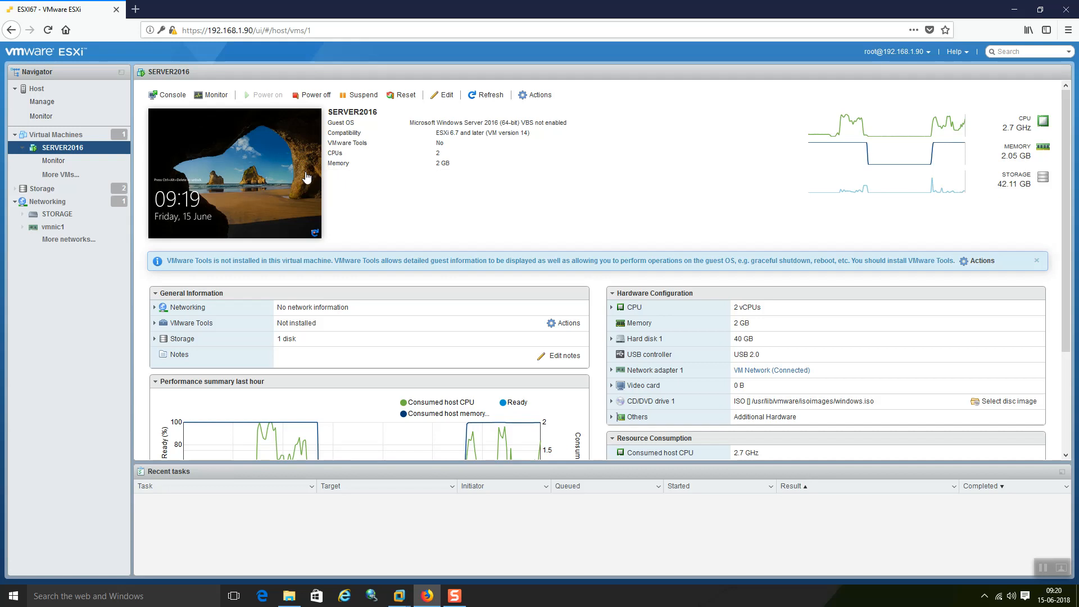
{"action": "left_click", "coordinate": [257, 163]}
{"action": "right_click", "coordinate": [258, 166]}
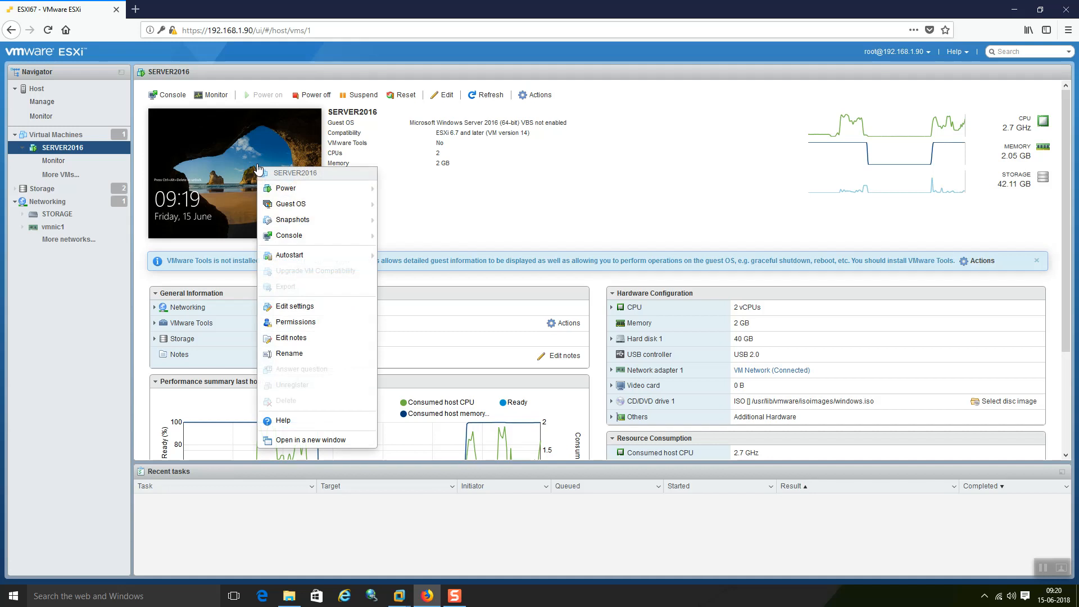
{"action": "left_click", "coordinate": [673, 191]}
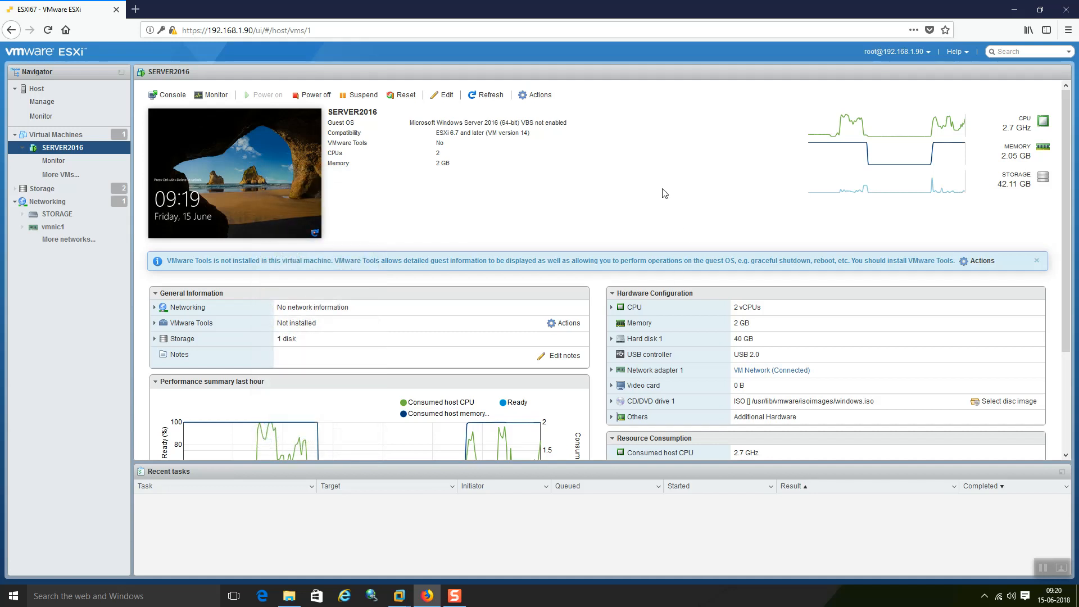
{"action": "scroll", "coordinate": [368, 382], "scroll_direction": "down", "scroll_amount": 3}
{"action": "scroll", "coordinate": [365, 376], "scroll_direction": "down", "scroll_amount": 1}
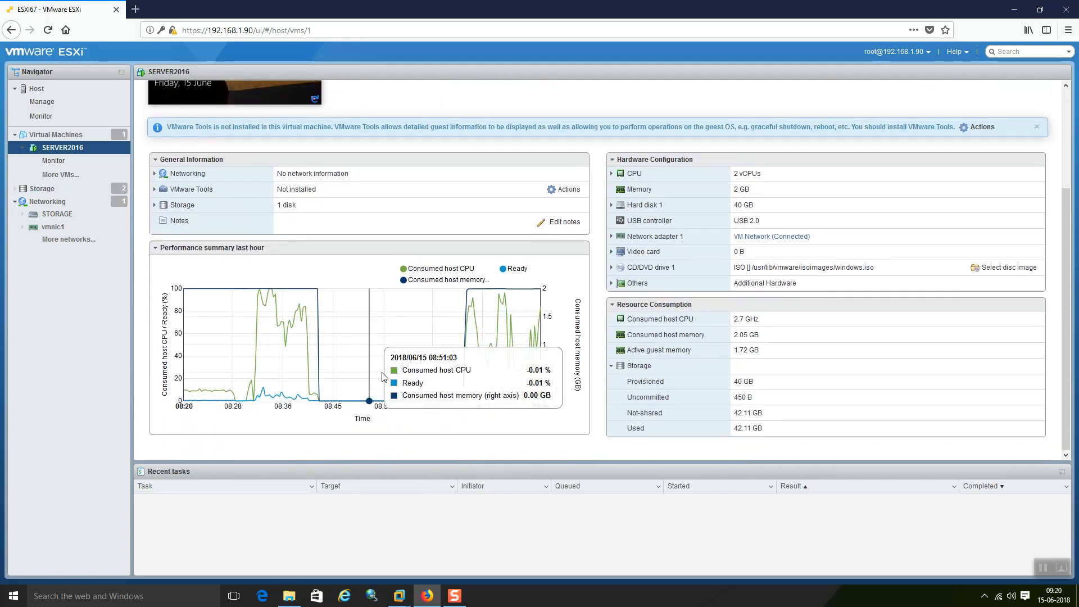
{"action": "scroll", "coordinate": [835, 346], "scroll_direction": "up", "scroll_amount": 4}
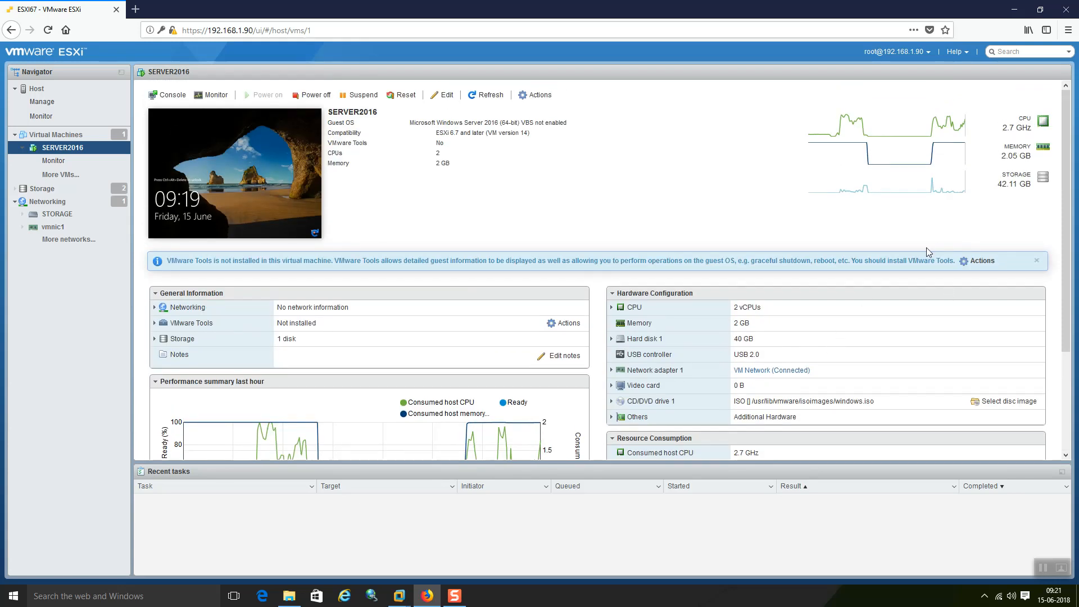
{"action": "scroll", "coordinate": [841, 358], "scroll_direction": "down", "scroll_amount": 3}
{"action": "scroll", "coordinate": [841, 358], "scroll_direction": "down", "scroll_amount": 2}
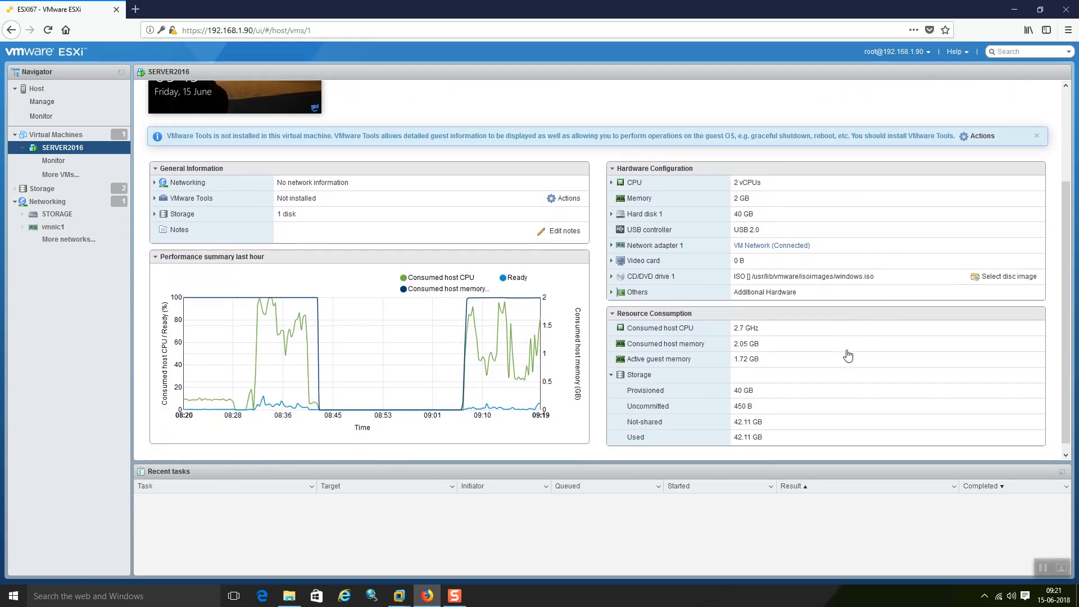
{"action": "scroll", "coordinate": [835, 323], "scroll_direction": "up", "scroll_amount": 4}
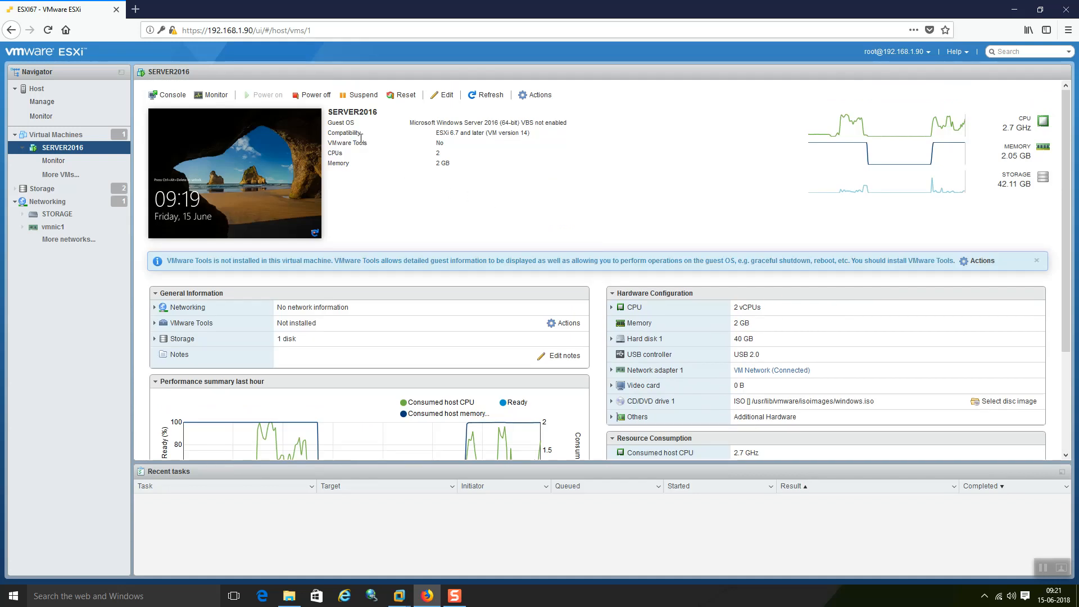
Step: Mount the VMware Tools installer on SERVER2016 using Guest OS > Install VMware Tools
{"action": "left_click", "coordinate": [290, 158]}
{"action": "right_click", "coordinate": [290, 157]}
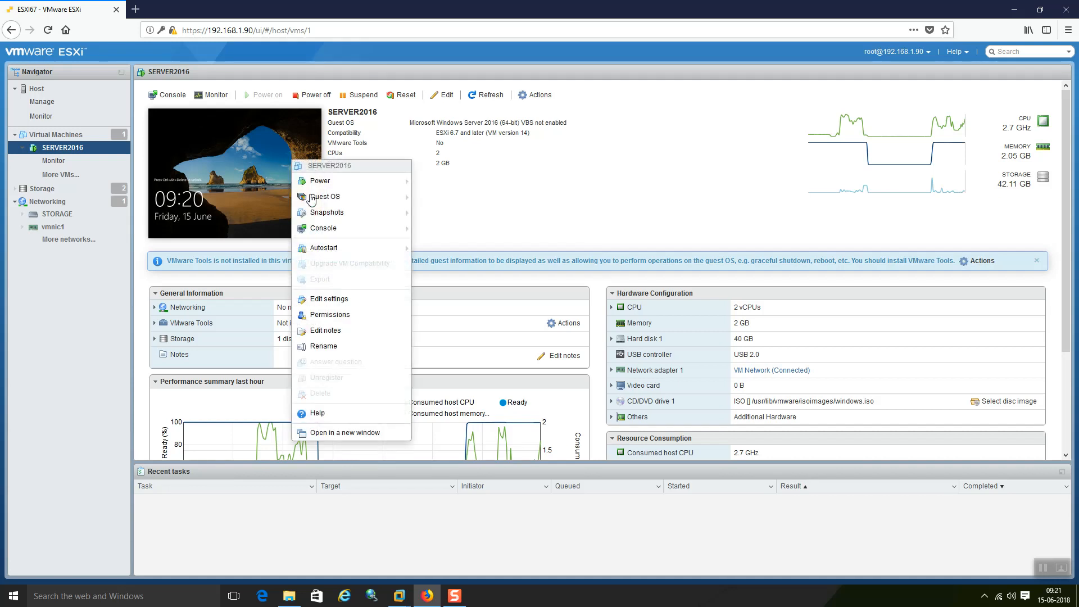
{"action": "mouse_move", "coordinate": [324, 204]}
{"action": "mouse_move", "coordinate": [347, 231]}
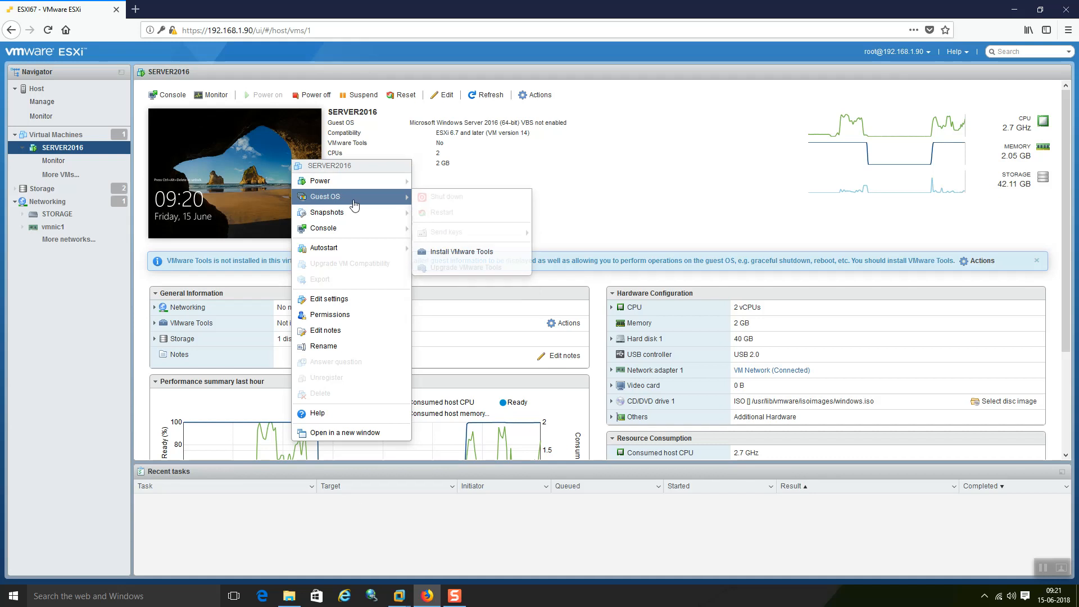
{"action": "left_click", "coordinate": [484, 253]}
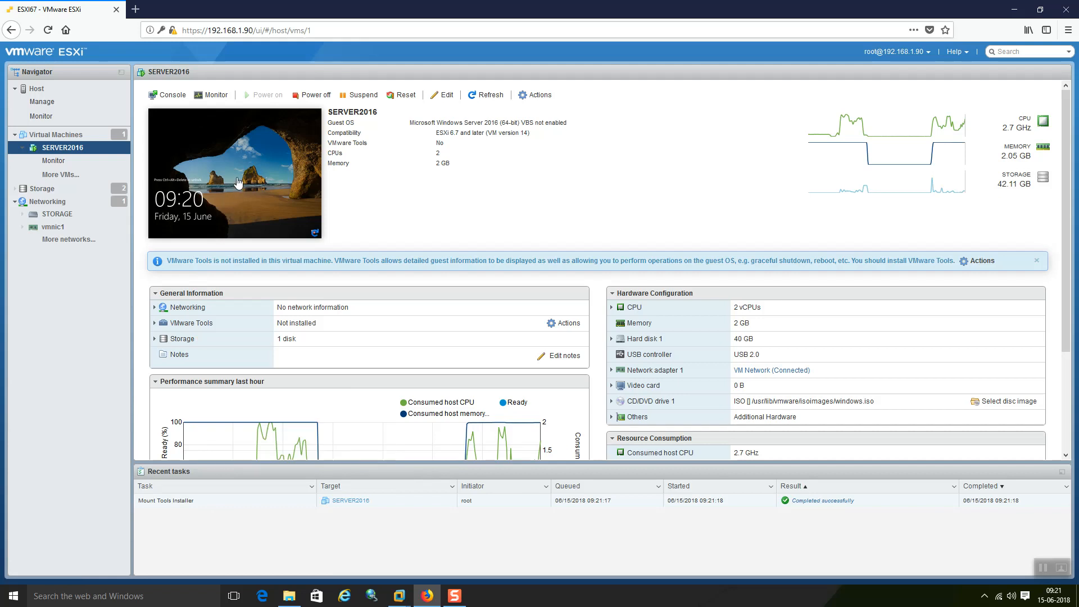
{"action": "left_click", "coordinate": [172, 96]}
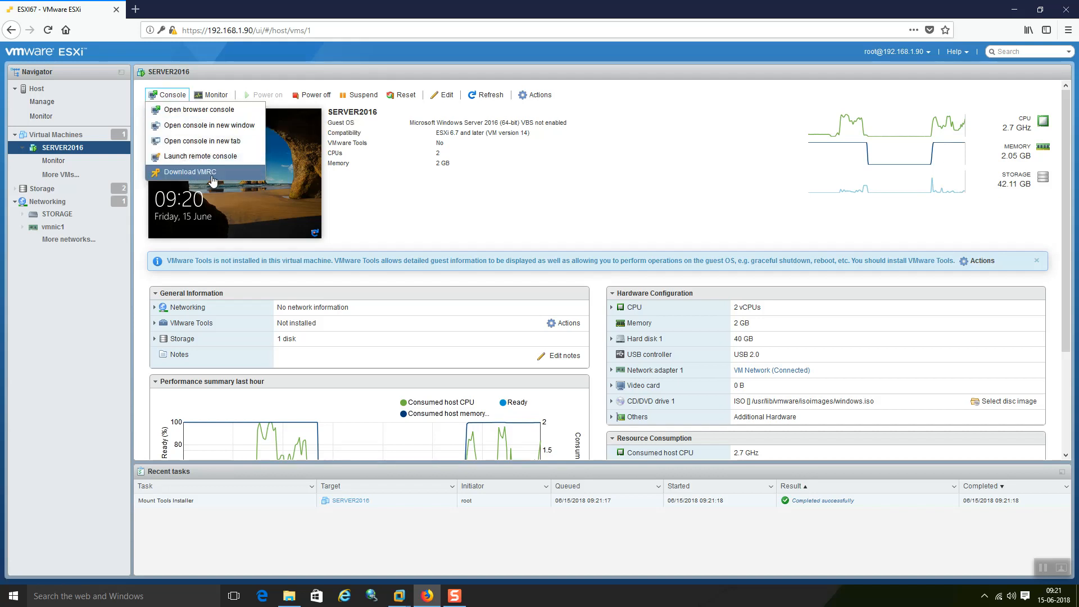
Step: Open SERVER2016's browser console, dismiss the session warning banner, and enlarge the console window
{"action": "left_click", "coordinate": [225, 115]}
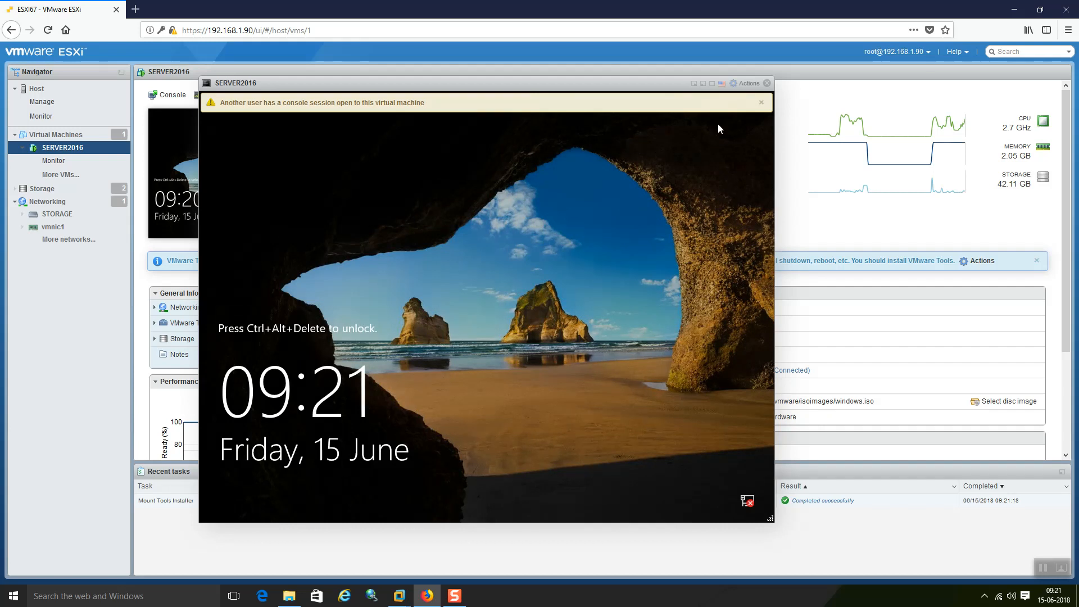
{"action": "left_click", "coordinate": [761, 103]}
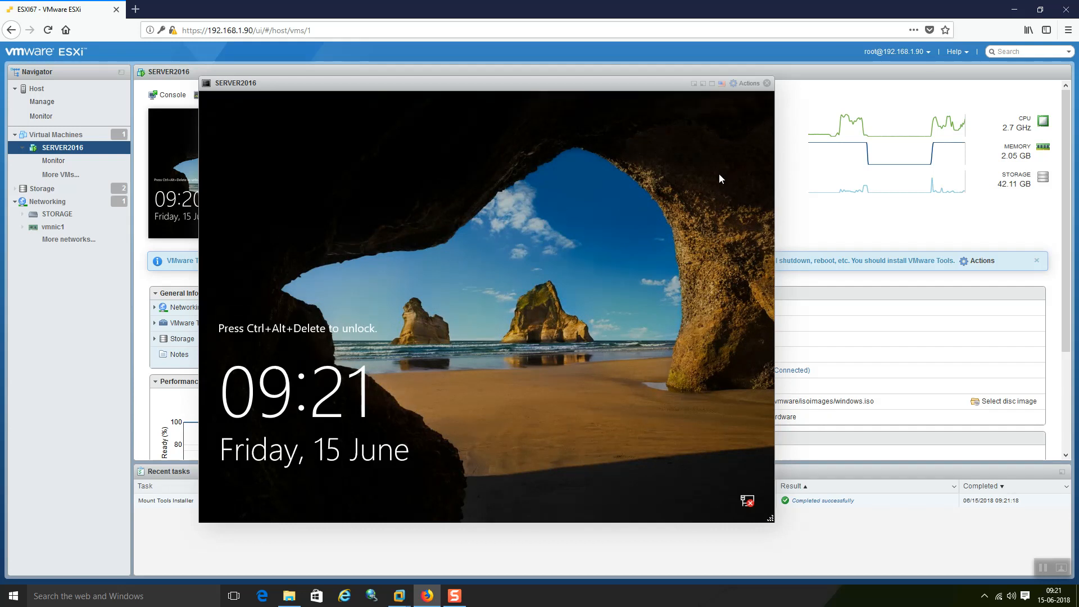
{"action": "left_click_drag", "start_coordinate": [771, 518], "coordinate": [788, 538]}
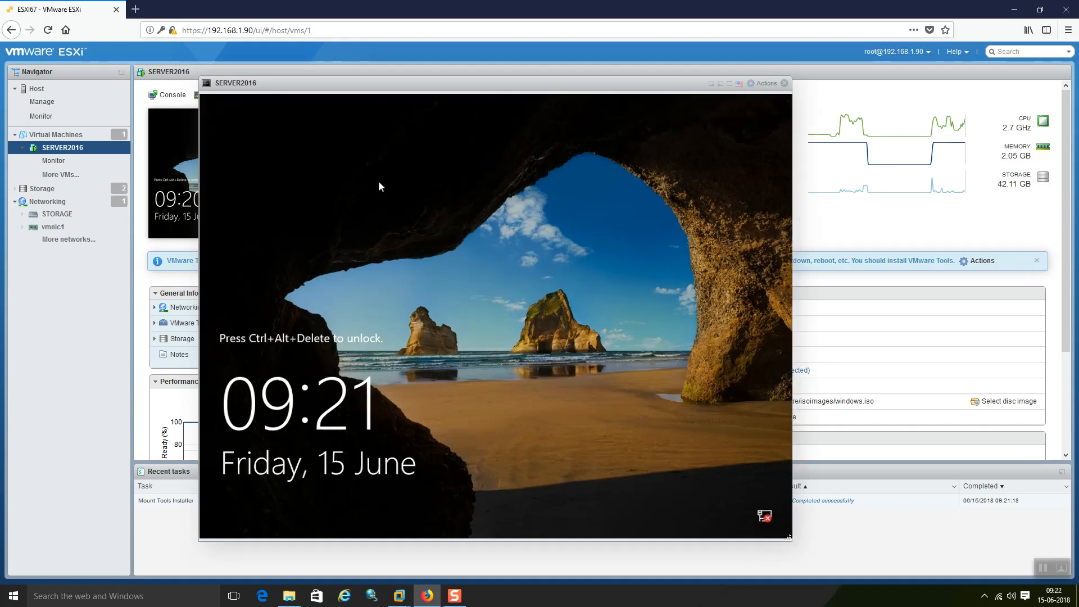
Step: Bring the VMware Workstation window forward and maximize it
{"action": "mouse_move", "coordinate": [400, 597]}
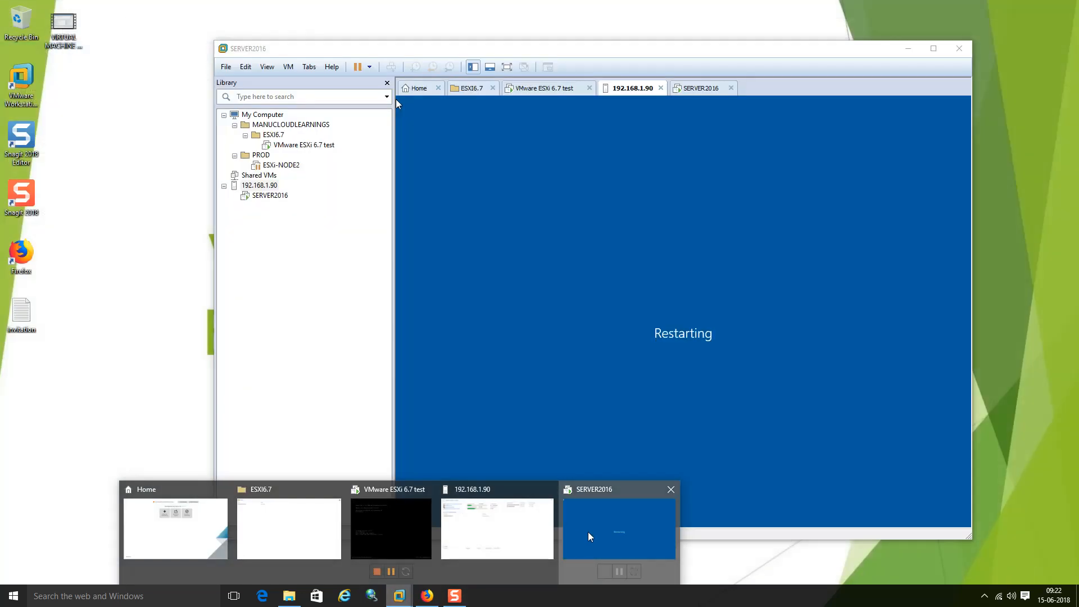
{"action": "left_click", "coordinate": [588, 531]}
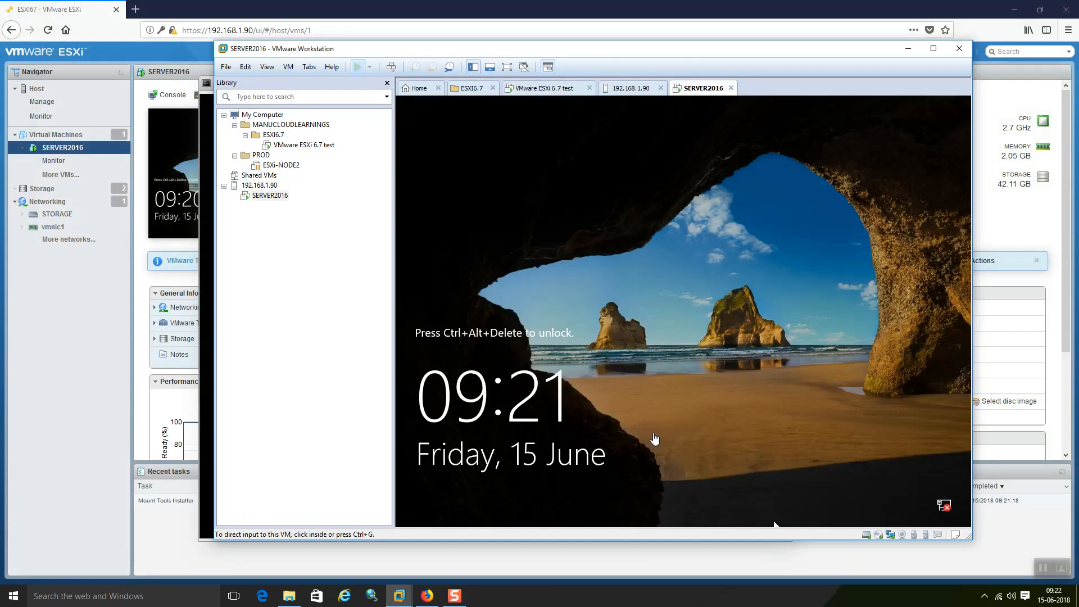
{"action": "double_click", "coordinate": [696, 55]}
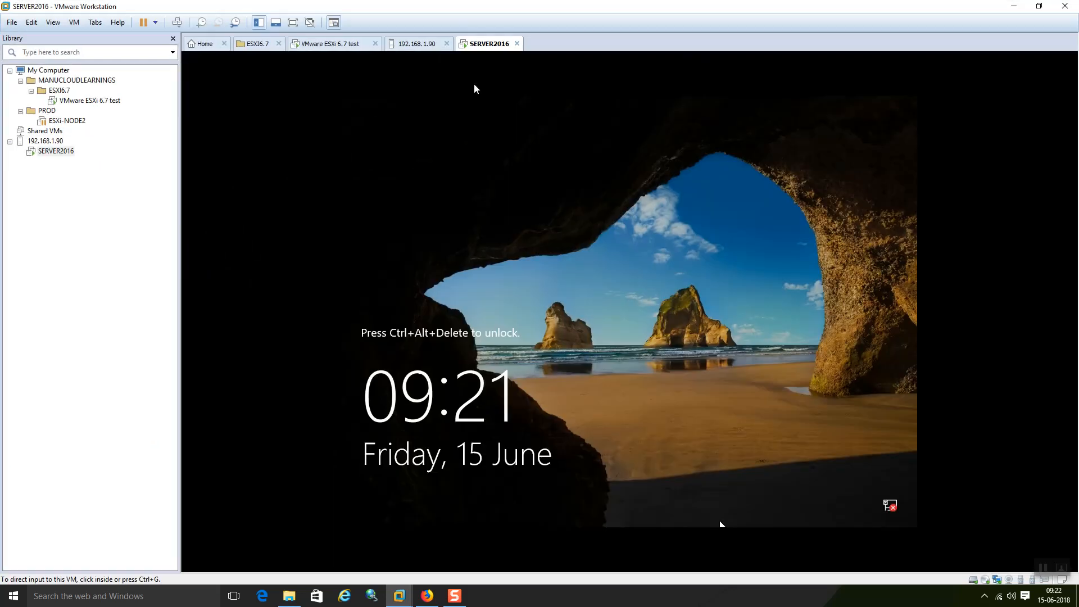
Step: Send Ctrl+Alt+Del and sign in to SERVER2016 as Administrator with the account password
{"action": "left_click", "coordinate": [177, 23]}
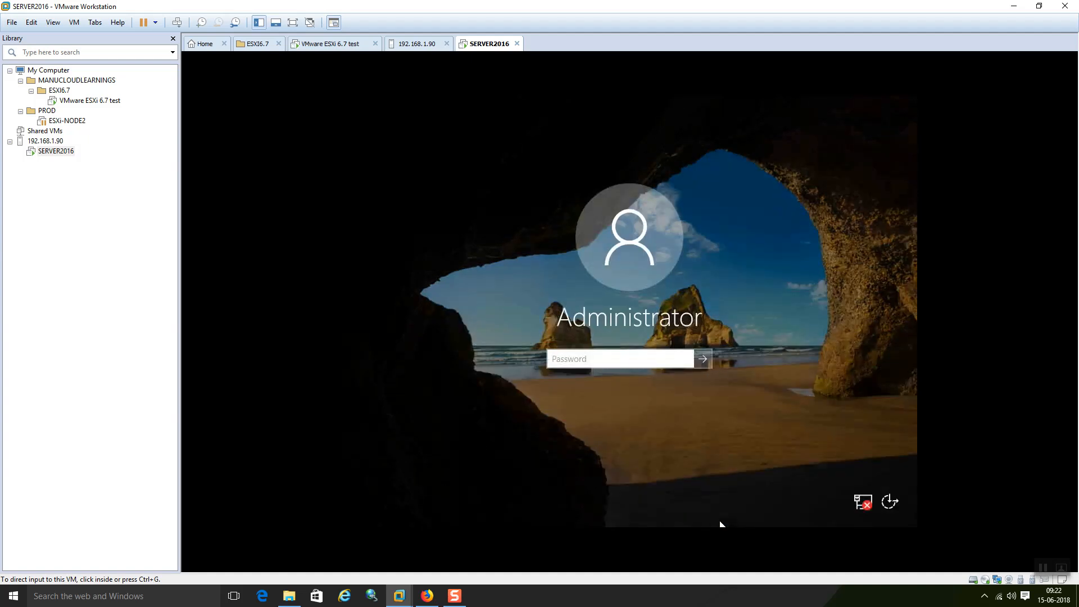
{"action": "left_click", "coordinate": [721, 524]}
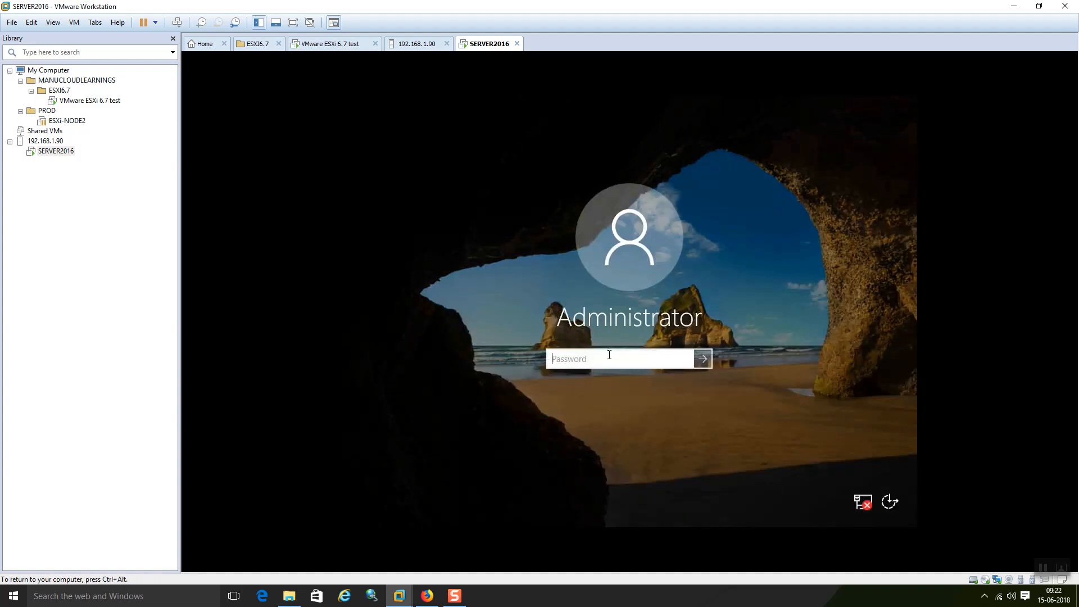
{"action": "type", "text": "P@ssw0rd"}
{"action": "key", "text": "Return"}
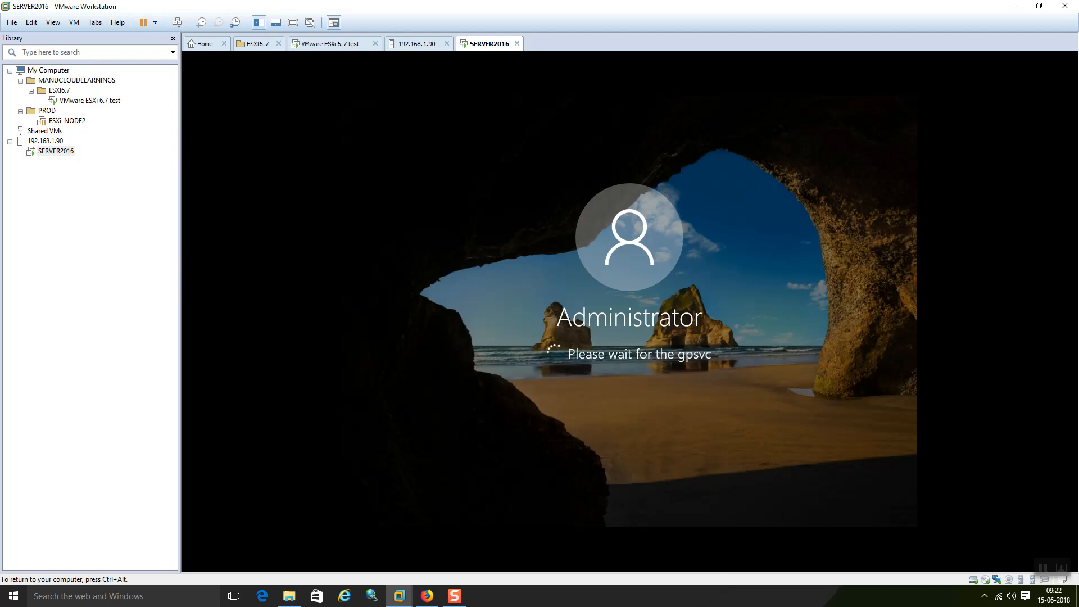
{"action": "key", "text": "ctrl+alt"}
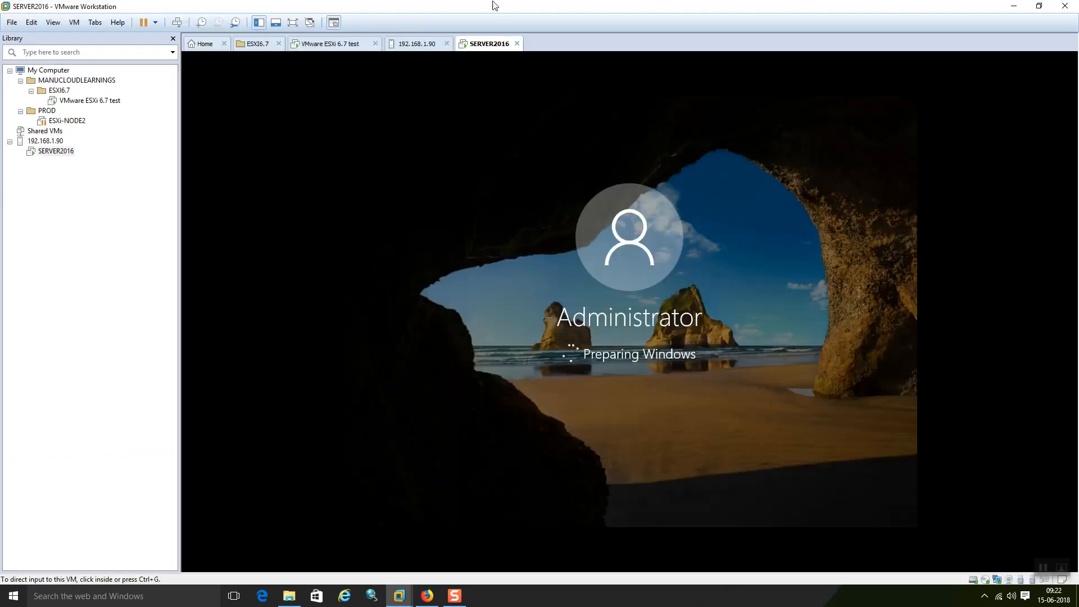
{"action": "left_click", "coordinate": [491, 291]}
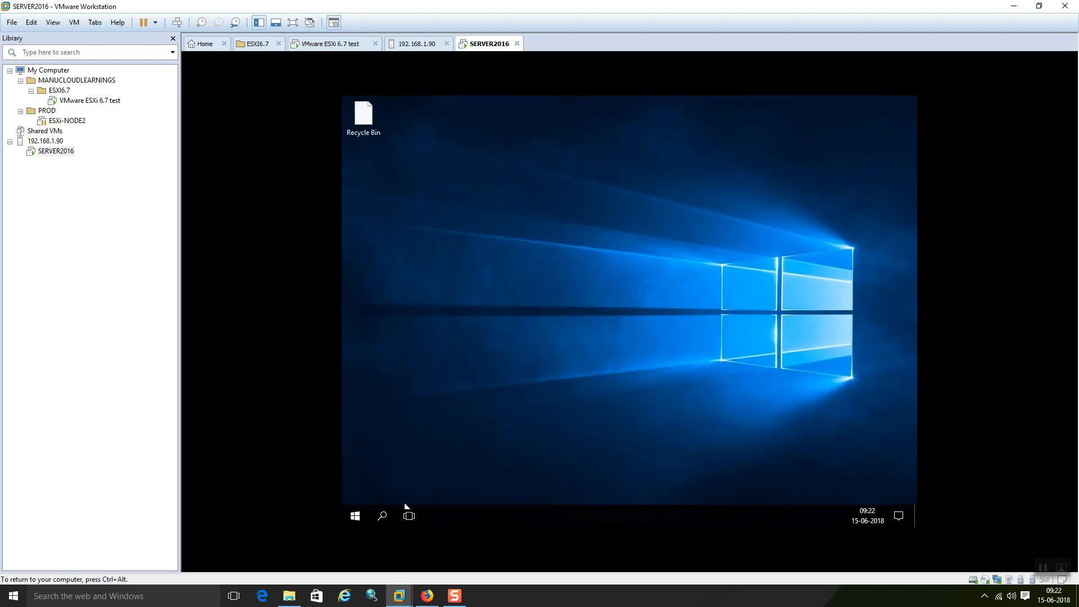
Step: Launch Device Manager in the guest by running devmgmt.msc
{"action": "right_click", "coordinate": [356, 521]}
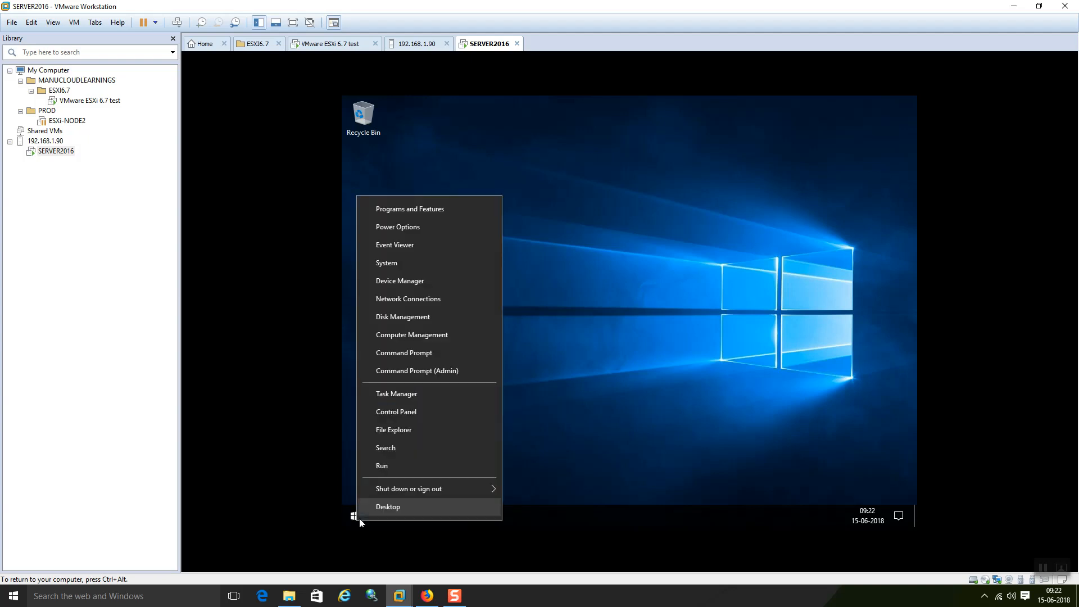
{"action": "left_click", "coordinate": [384, 463]}
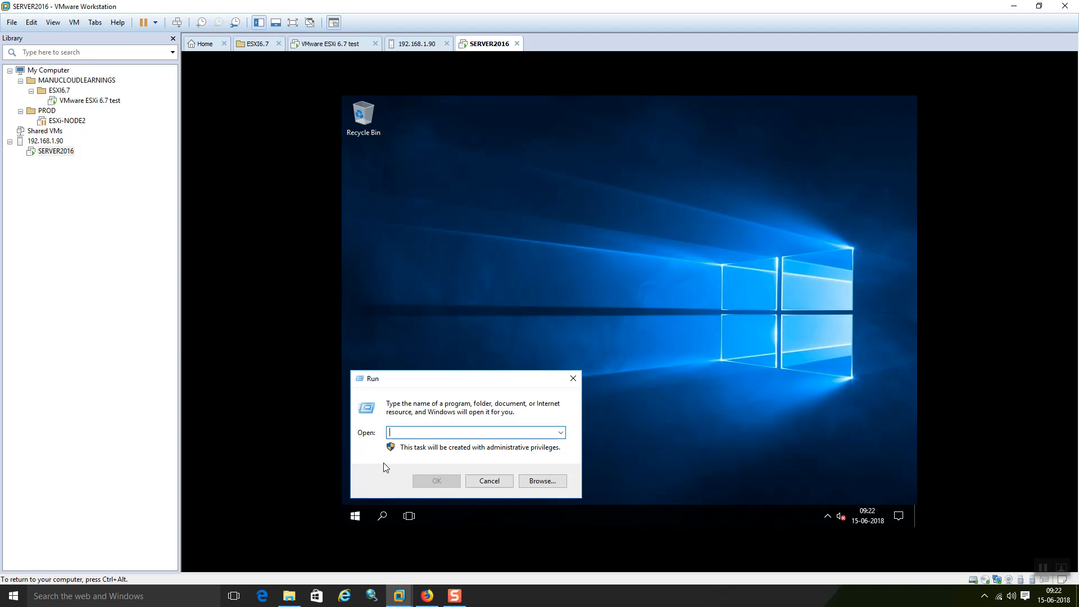
{"action": "type", "text": "devmgmt.ms"}
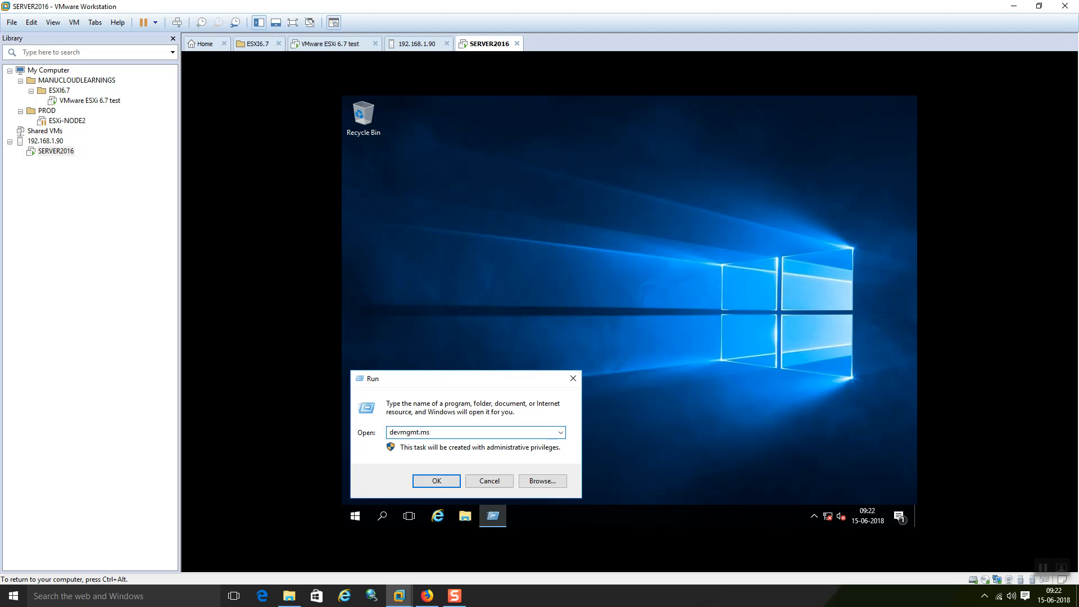
{"action": "type", "text": "c"}
{"action": "key", "text": "Return"}
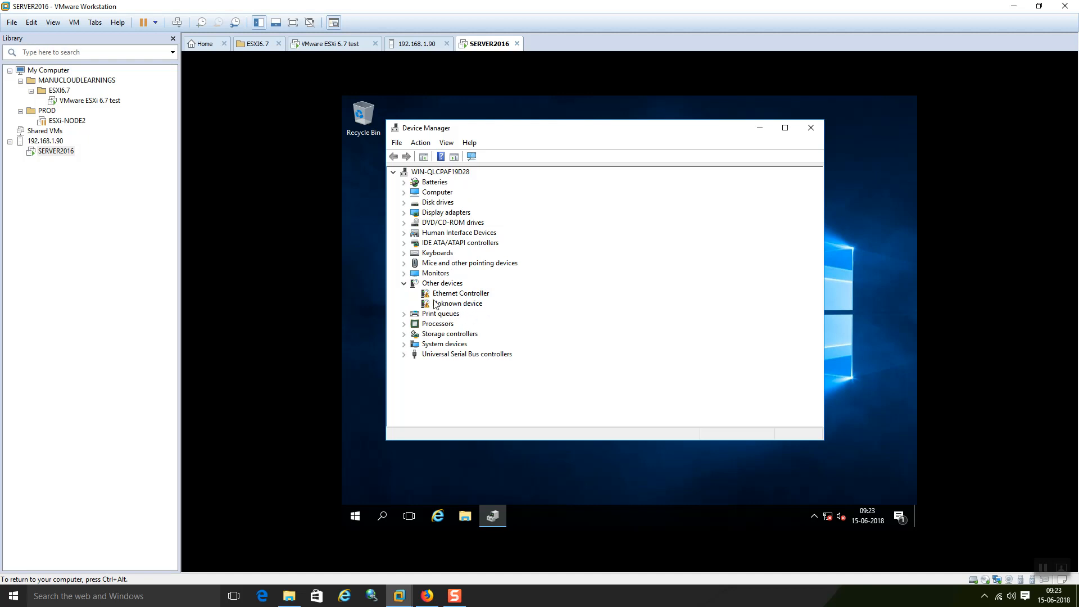
Step: Check the Display adapters and Disk drives categories, then close Device Manager
{"action": "left_click", "coordinate": [404, 213]}
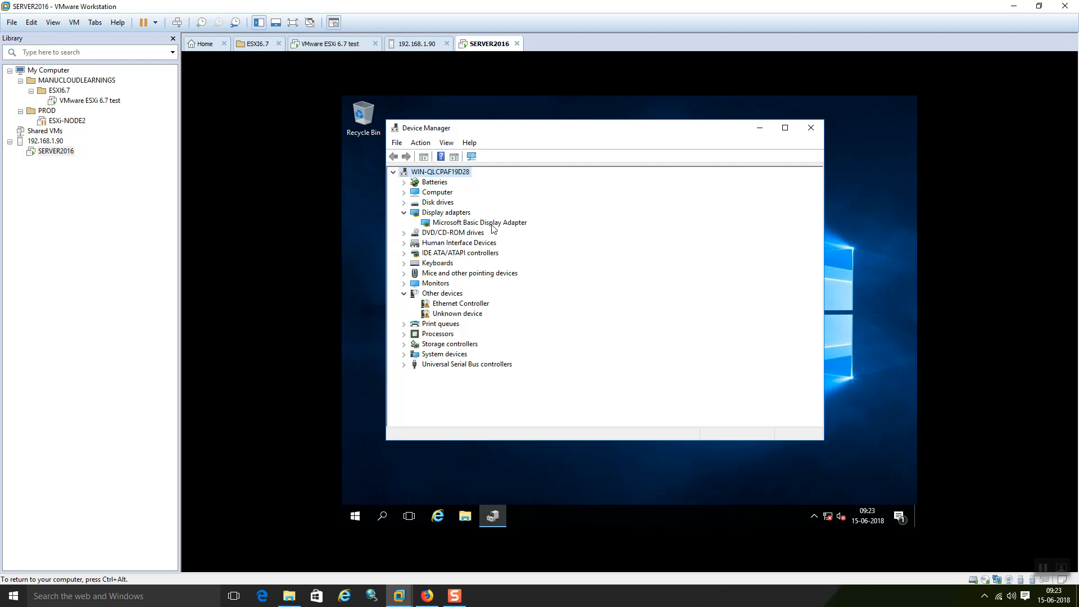
{"action": "left_click", "coordinate": [404, 203]}
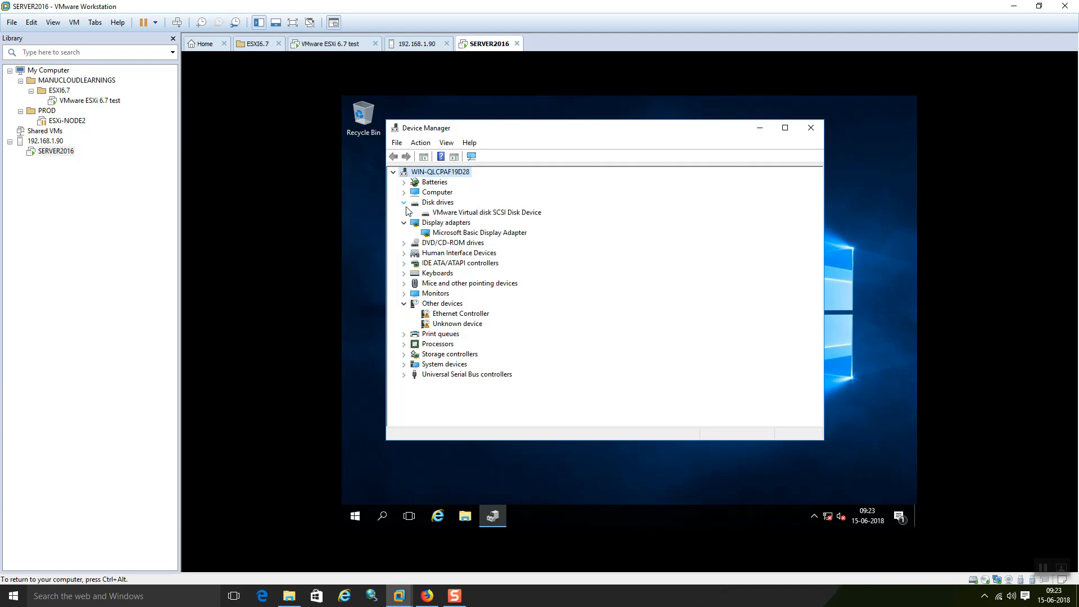
{"action": "left_click", "coordinate": [405, 205]}
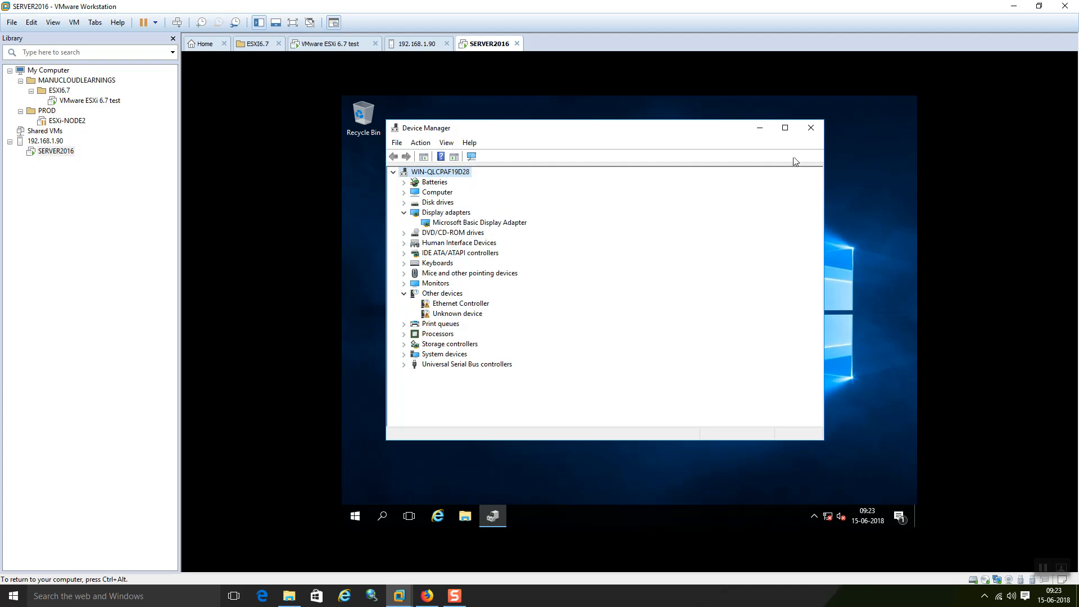
{"action": "left_click", "coordinate": [811, 128]}
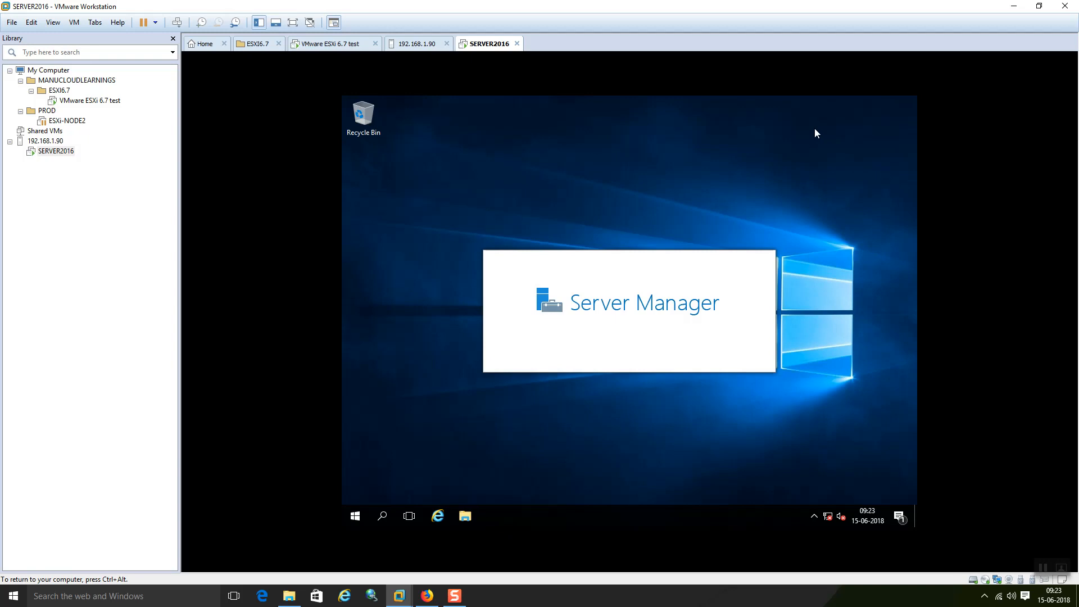
Step: Open the VMware Tools DVD Drive (D:) from This PC in the guest's File Explorer
{"action": "left_click", "coordinate": [466, 516]}
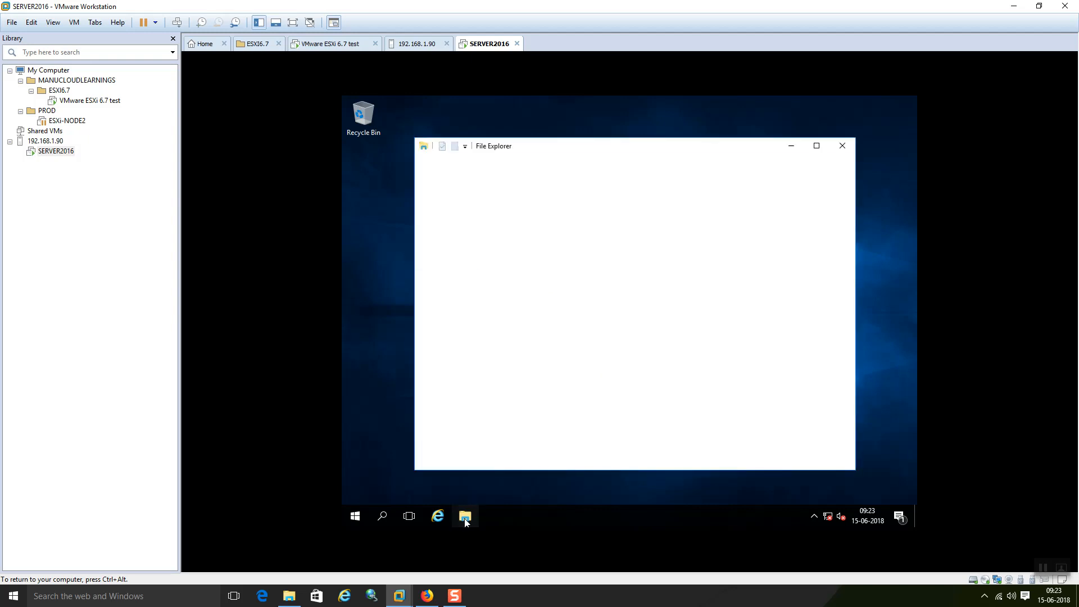
{"action": "key", "text": "super+d"}
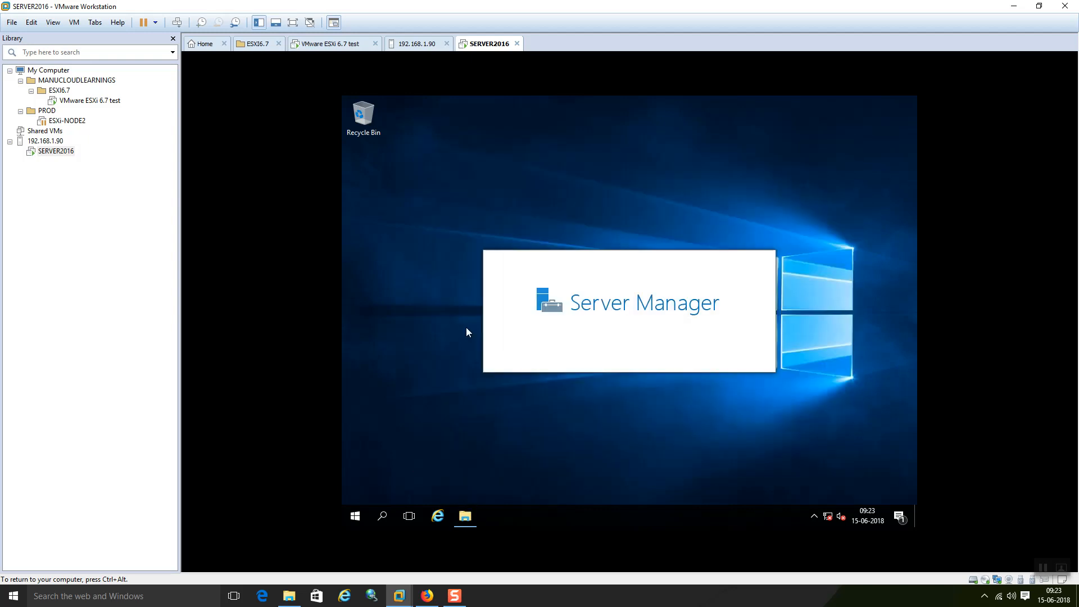
{"action": "left_click", "coordinate": [466, 519]}
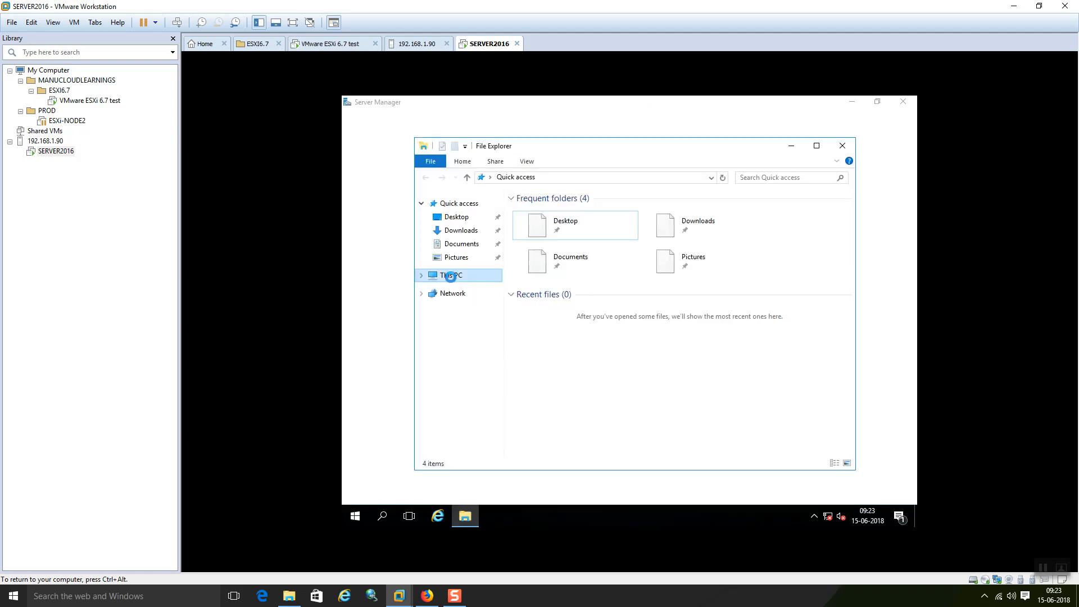
{"action": "left_click", "coordinate": [451, 277]}
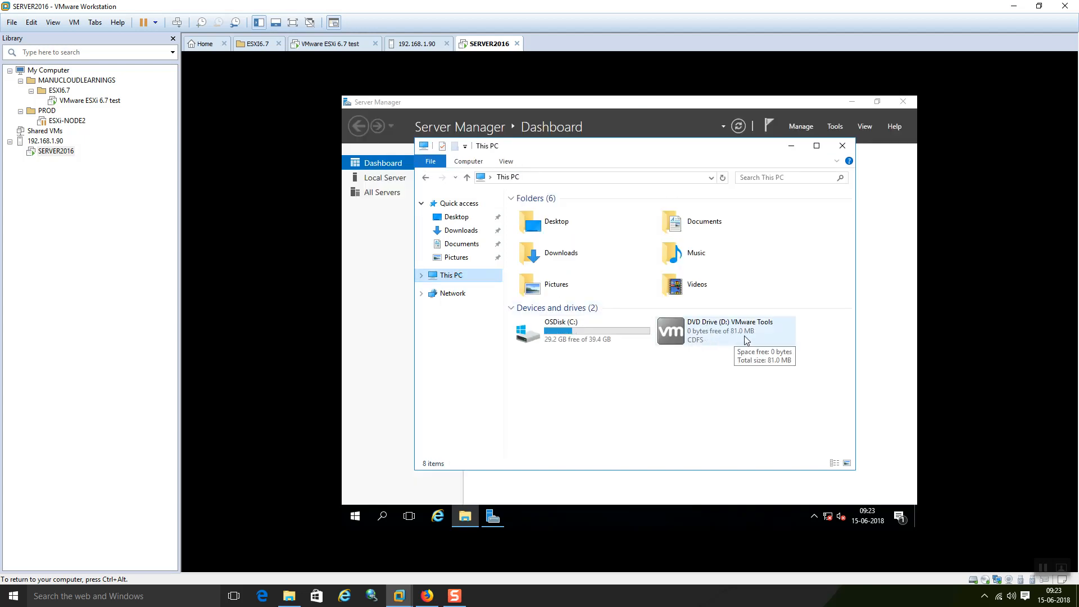
{"action": "left_click", "coordinate": [711, 340]}
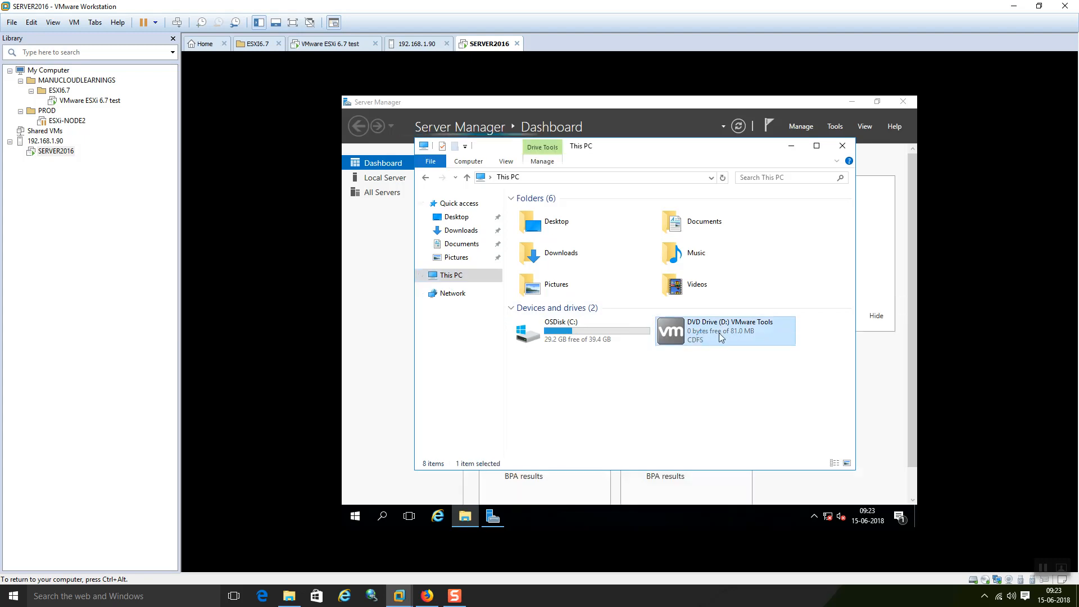
{"action": "double_click", "coordinate": [719, 335]}
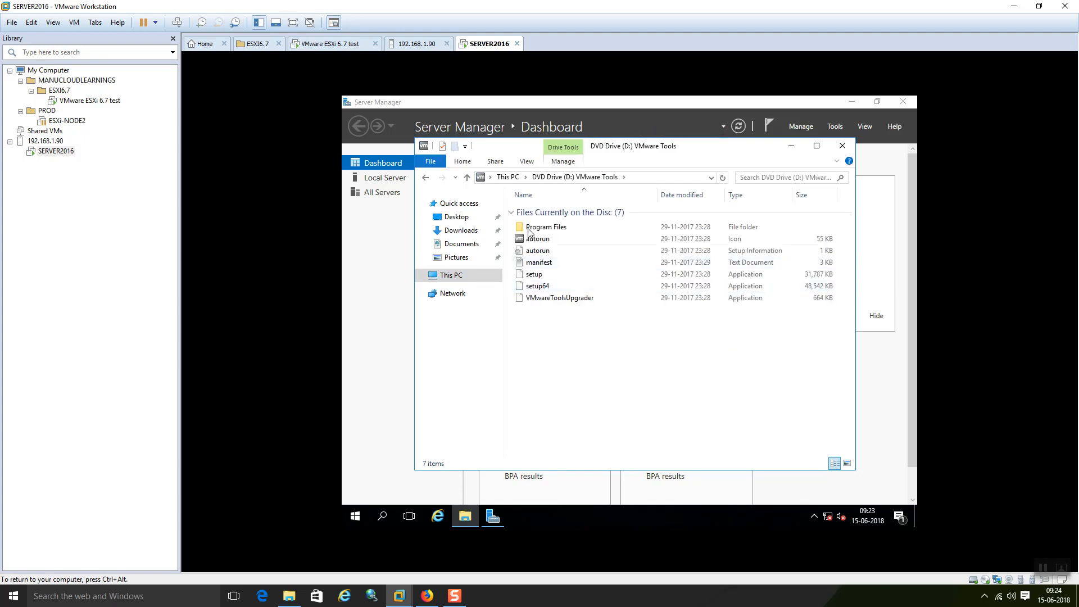
Step: Launch setup64 and clear the desktop so the installer progress box is visible
{"action": "left_click", "coordinate": [549, 240]}
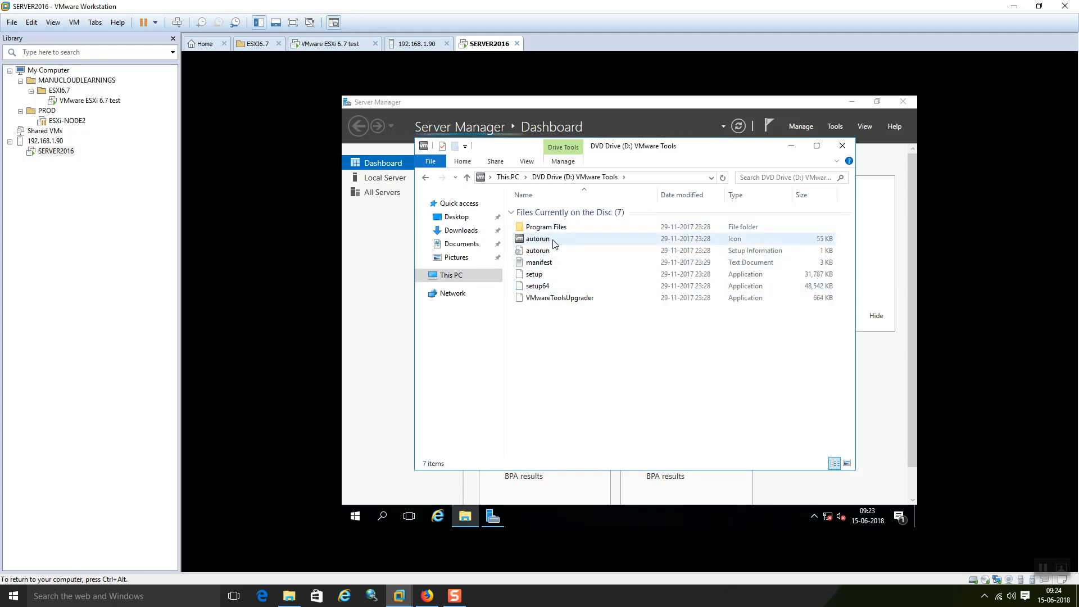
{"action": "double_click", "coordinate": [554, 288]}
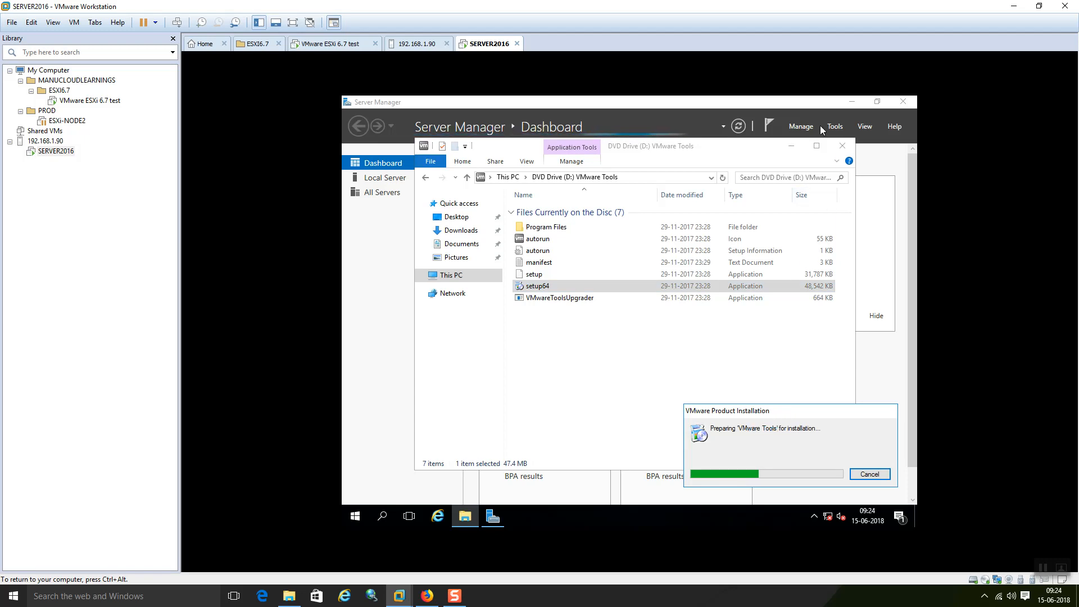
{"action": "left_click", "coordinate": [791, 146]}
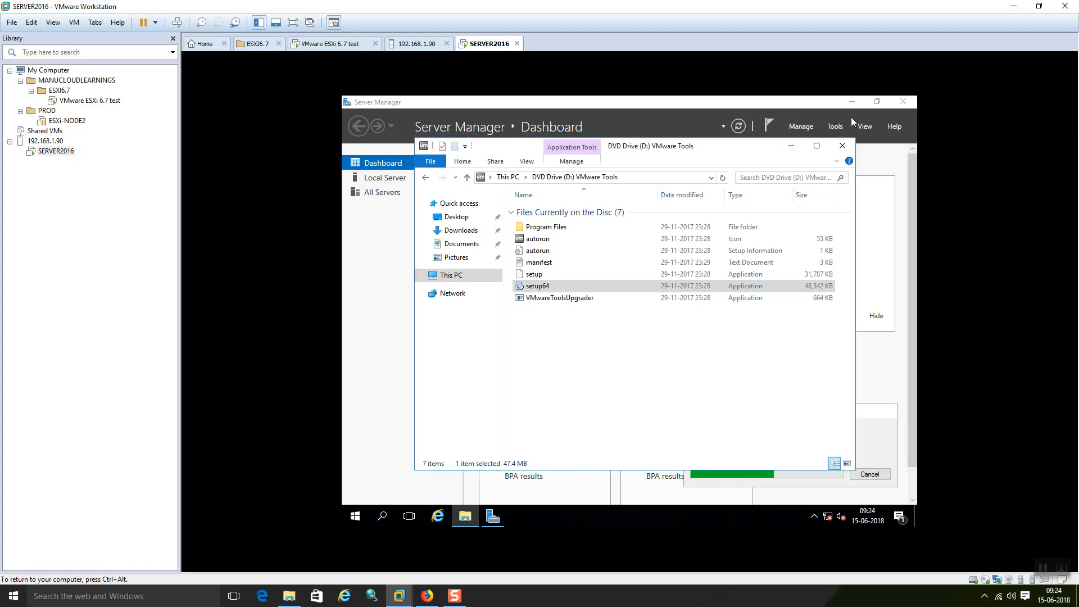
{"action": "left_click", "coordinate": [854, 102]}
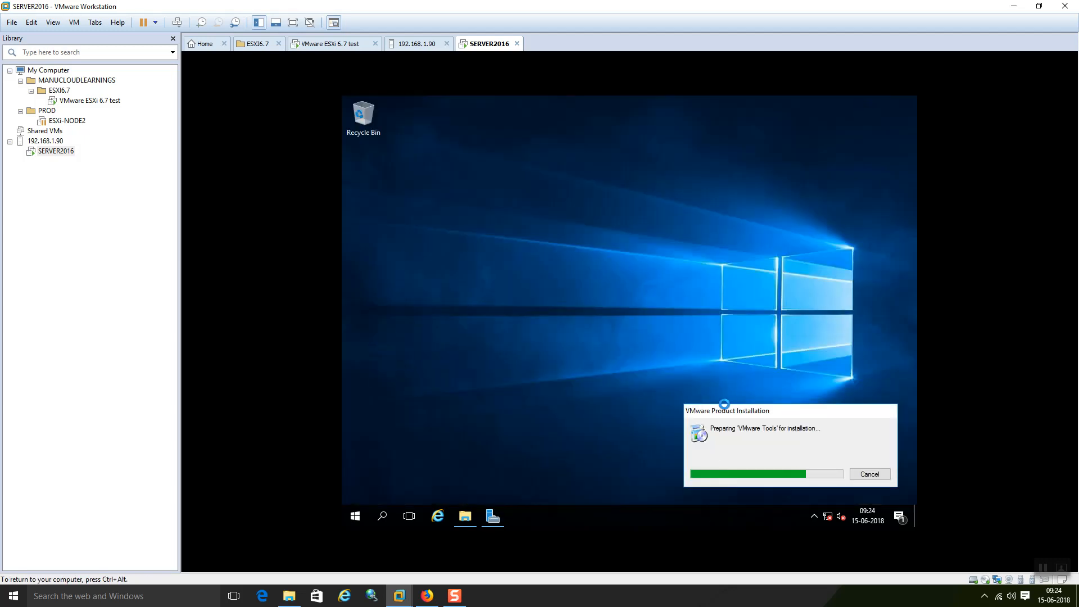
{"action": "left_click_drag", "start_coordinate": [732, 412], "coordinate": [573, 193]}
Step: Return to the ESXi Host Client in Firefox and close the SERVER2016 browser console
{"action": "key", "text": "ctrl+alt"}
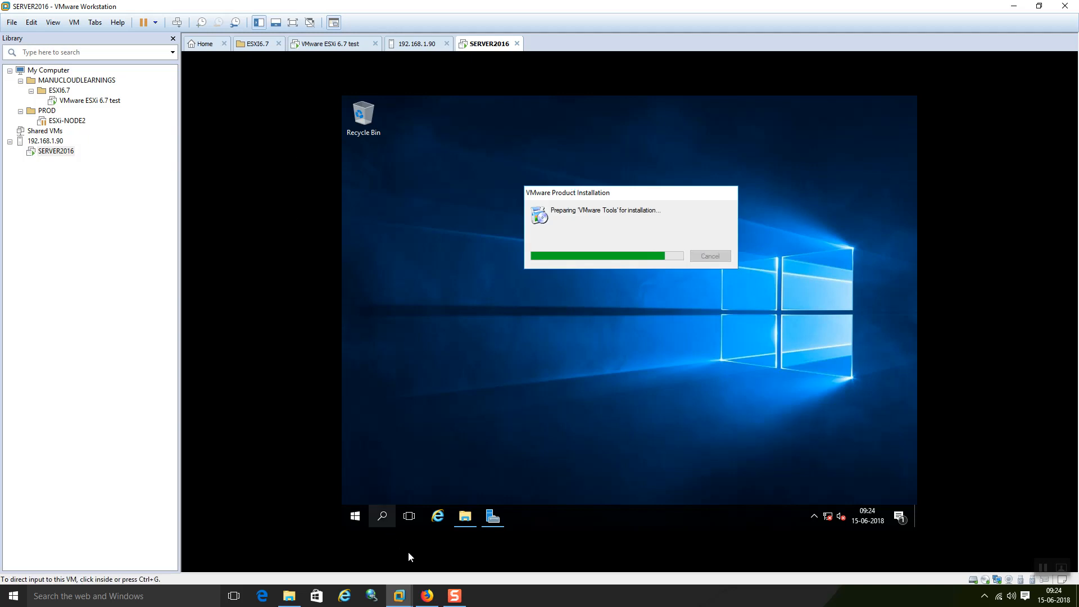
{"action": "left_click", "coordinate": [426, 596]}
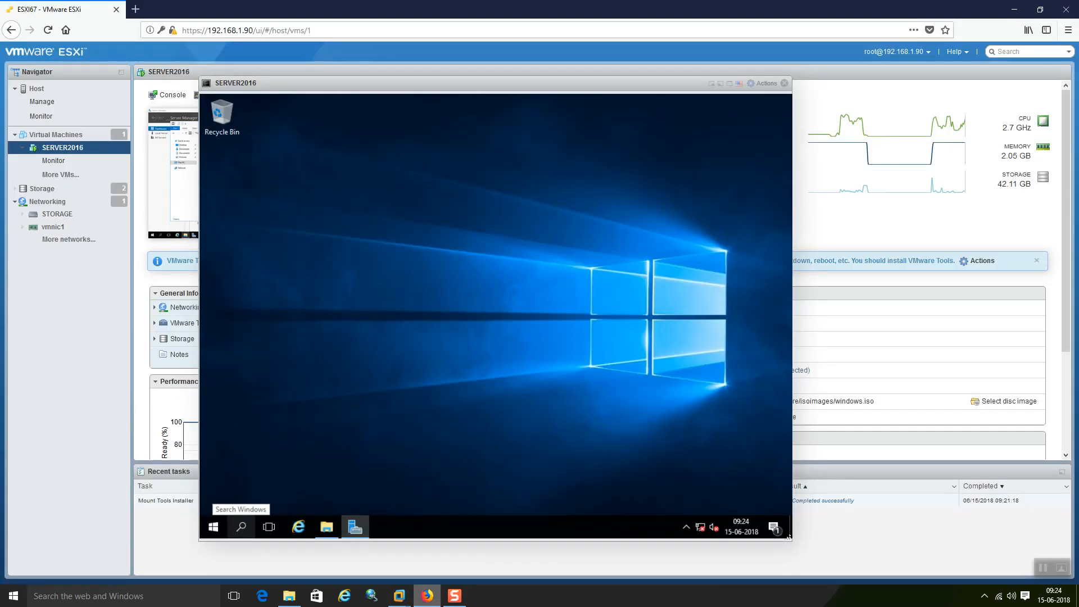
{"action": "left_click_drag", "start_coordinate": [668, 84], "coordinate": [656, 147]}
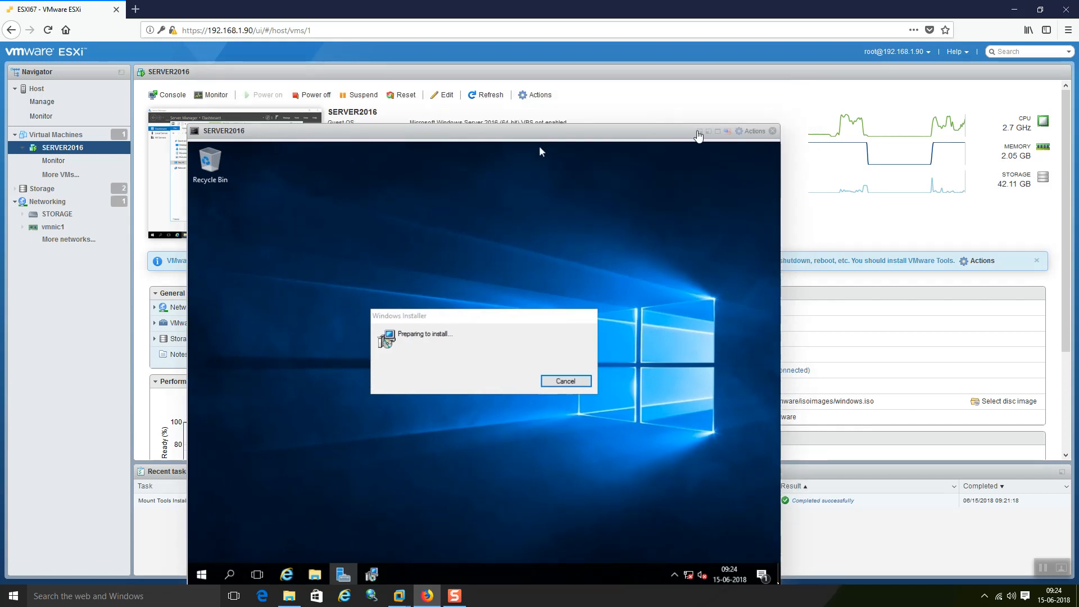
{"action": "left_click", "coordinate": [699, 132]}
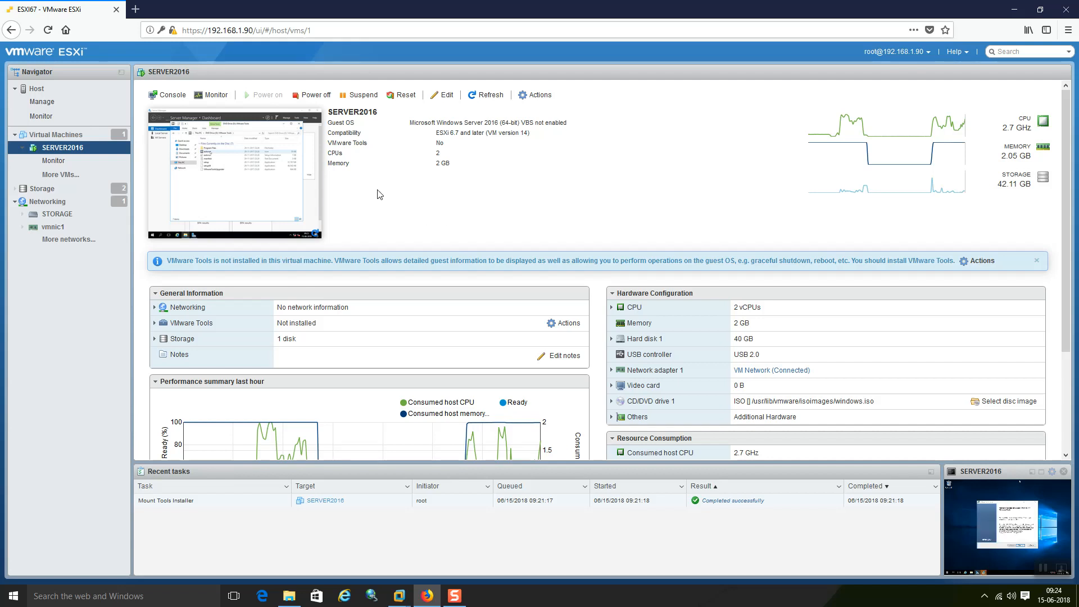
{"action": "mouse_move", "coordinate": [448, 601]}
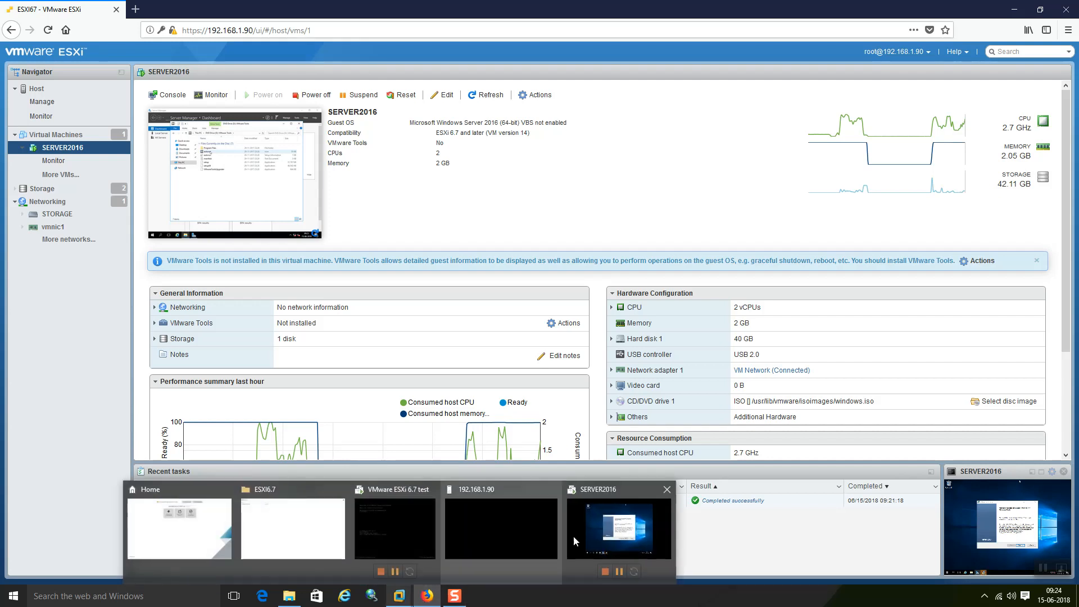
Step: Install VMware Tools in SERVER2016 with the Complete setup type, then return to Firefox
{"action": "left_click", "coordinate": [618, 528]}
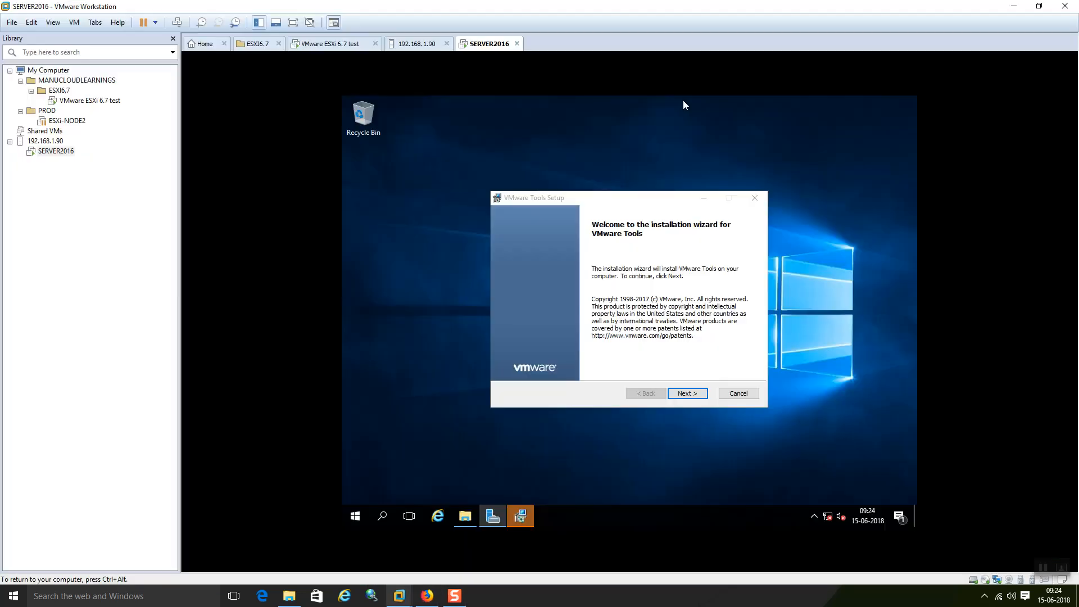
{"action": "left_click", "coordinate": [693, 396]}
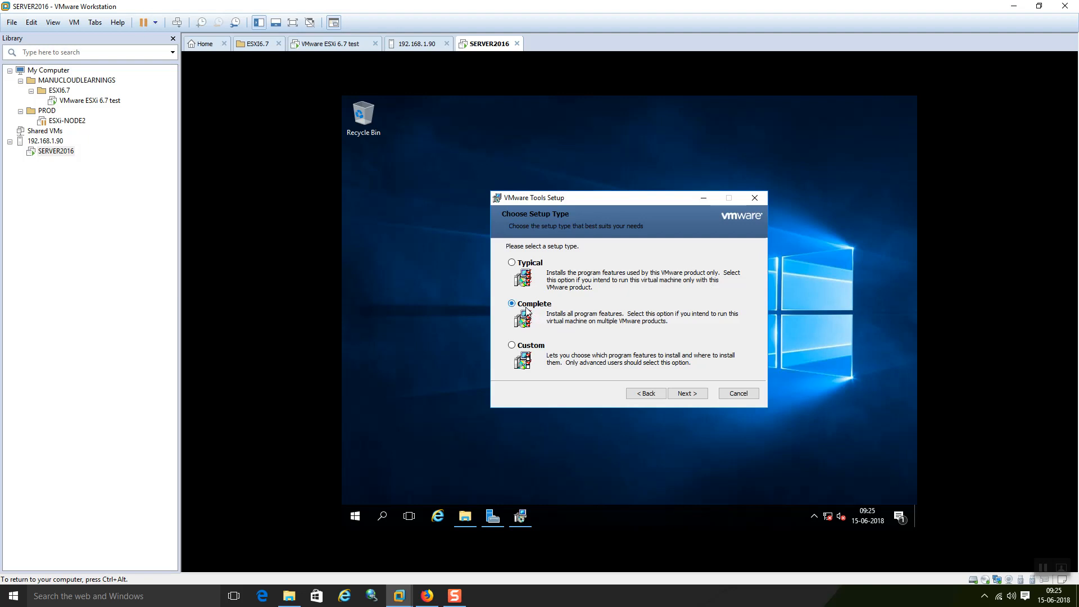
{"action": "left_click", "coordinate": [688, 394]}
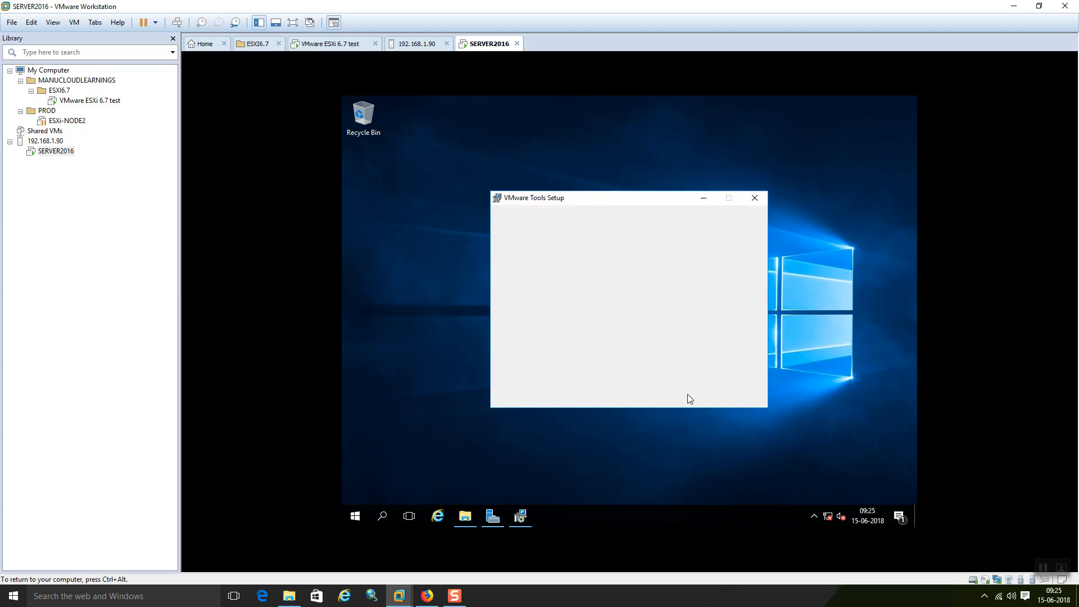
{"action": "left_click", "coordinate": [687, 393]}
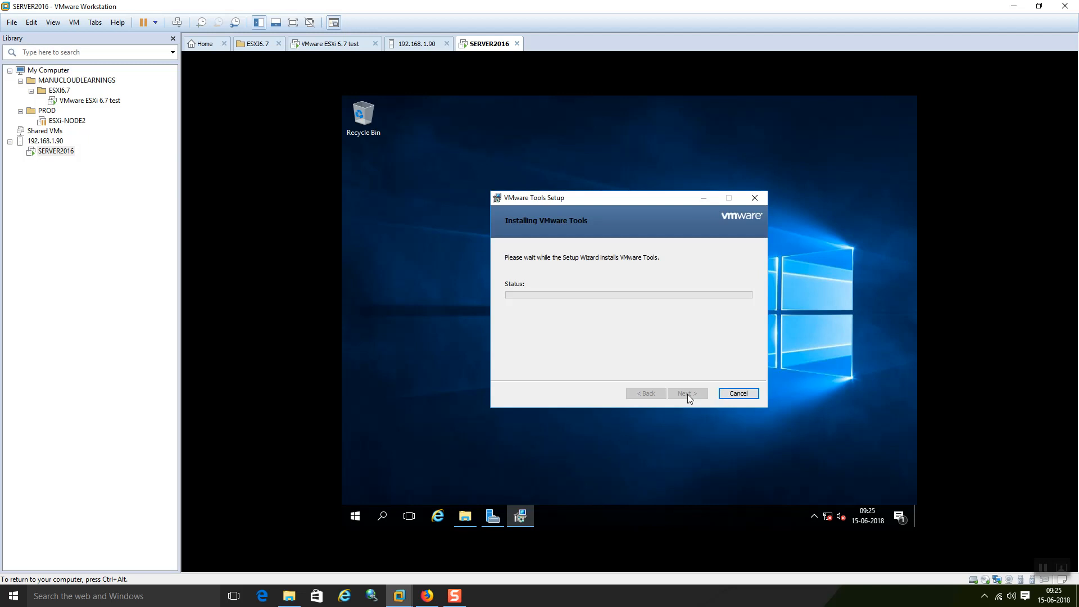
{"action": "left_click", "coordinate": [427, 596]}
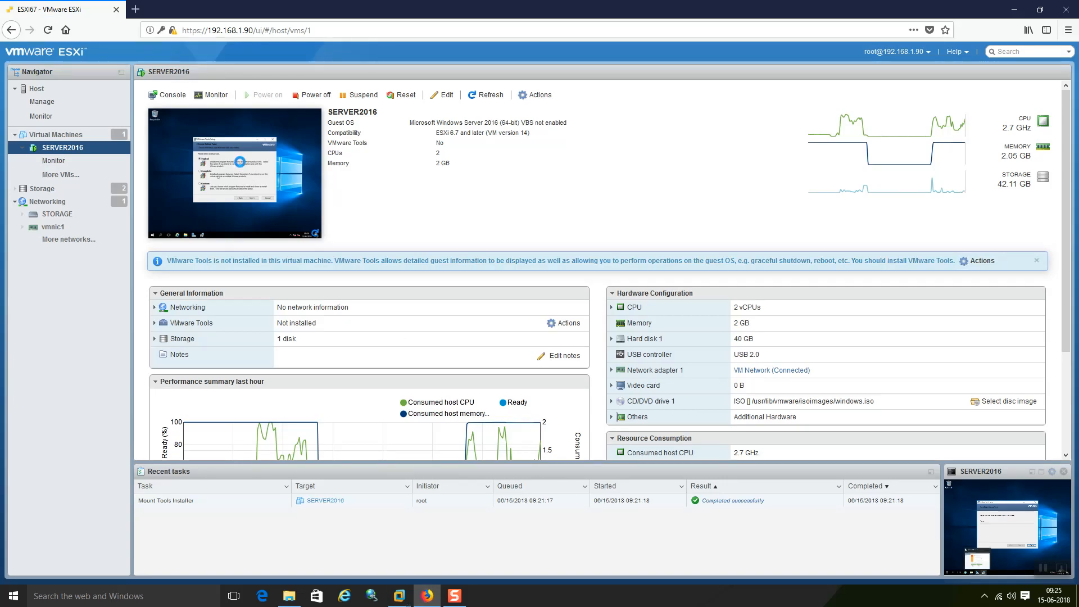
Step: Open Edit settings for SERVER2016 from its console thumbnail's context menu
{"action": "right_click", "coordinate": [242, 167]}
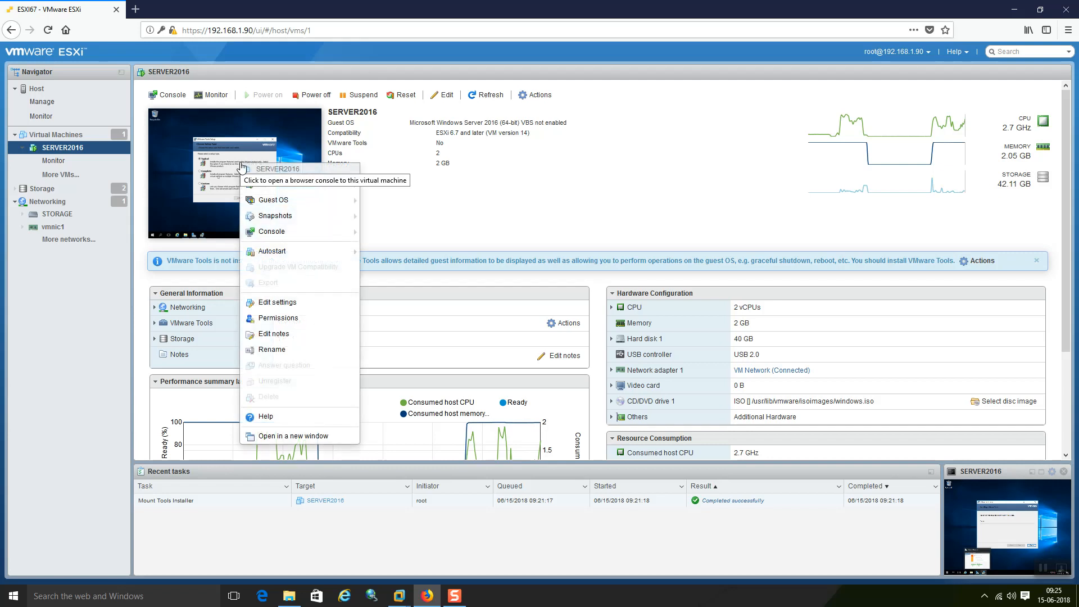
{"action": "left_click", "coordinate": [306, 305]}
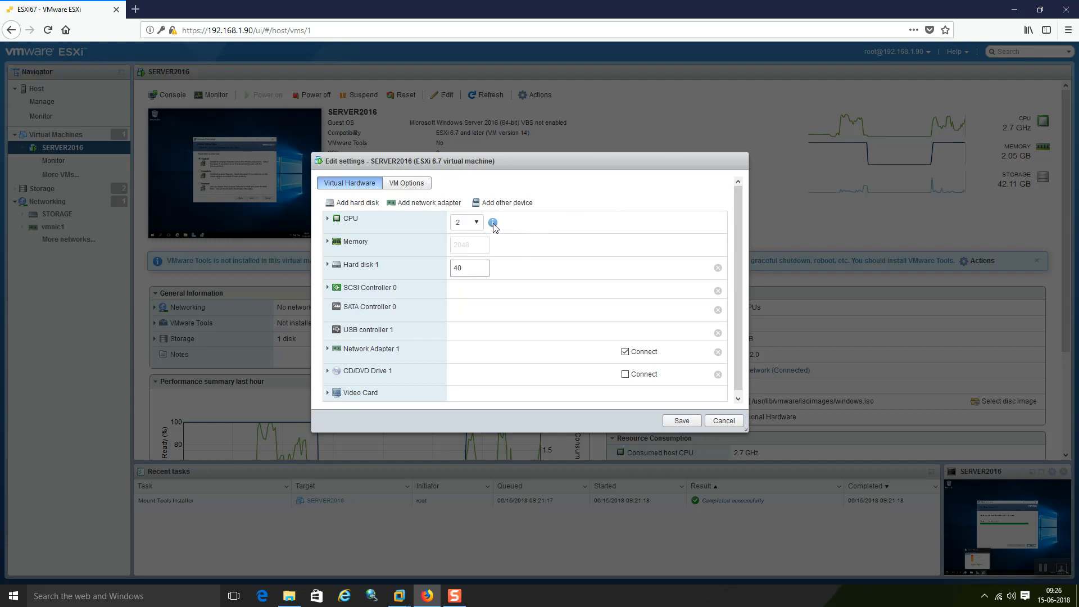
{"action": "left_click", "coordinate": [328, 220]}
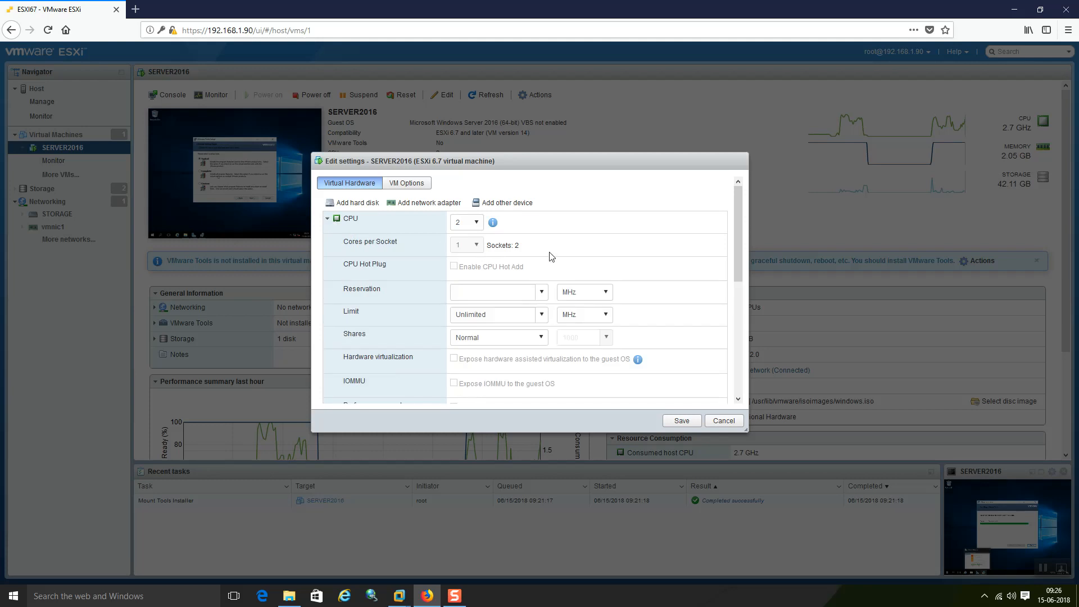
{"action": "left_click", "coordinate": [476, 223]}
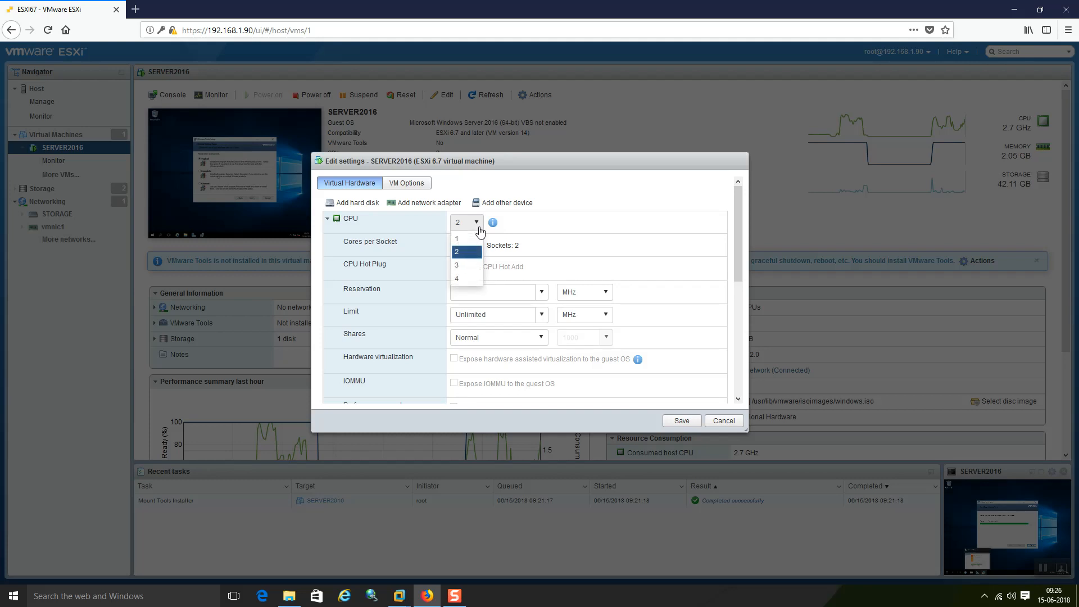
{"action": "left_click", "coordinate": [515, 273]}
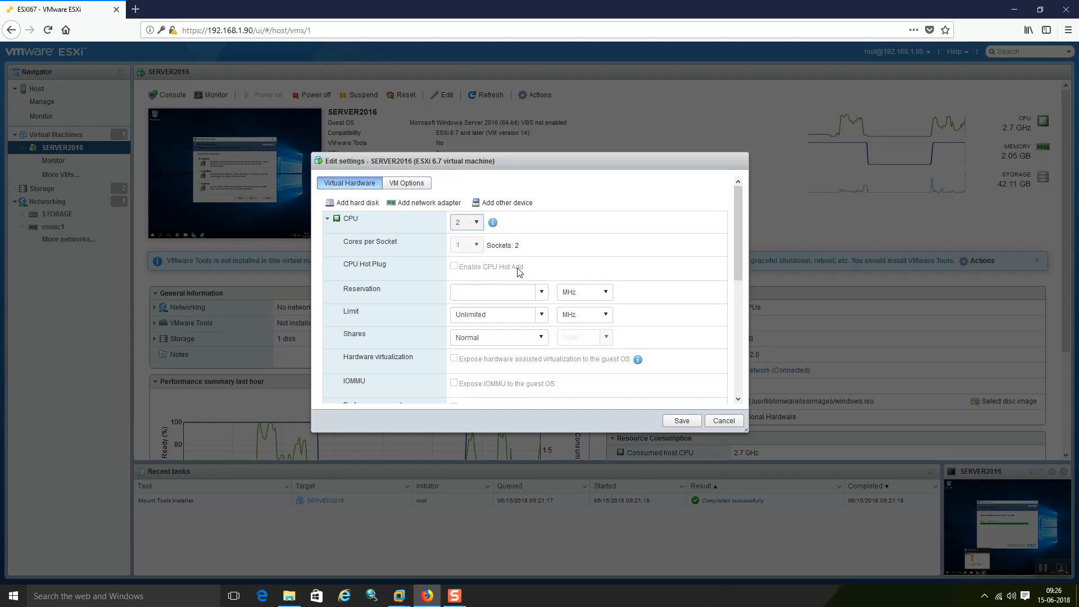
{"action": "left_click", "coordinate": [476, 224]}
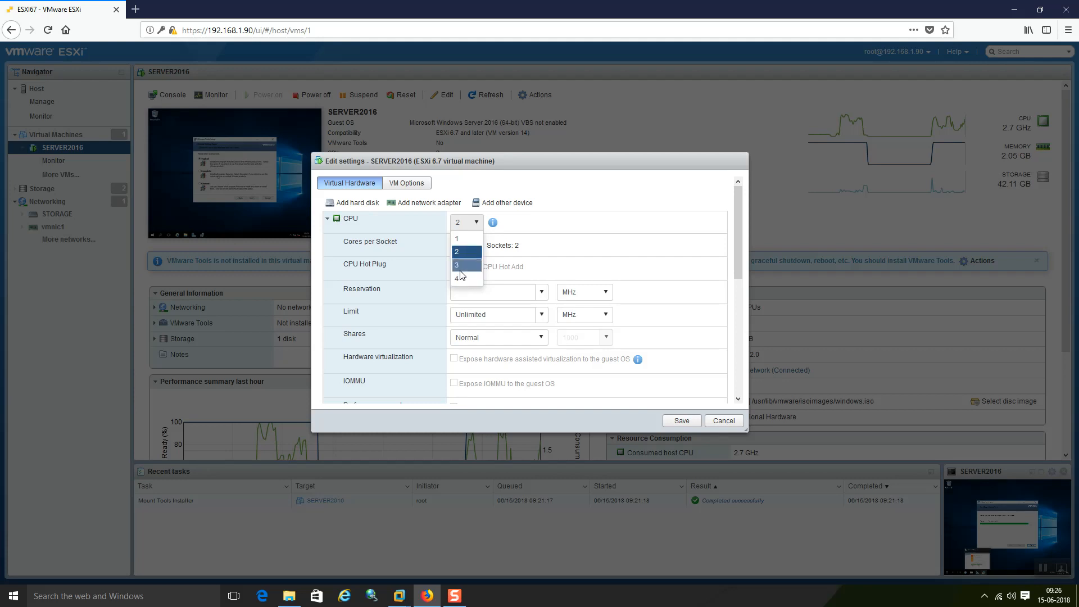
{"action": "left_click", "coordinate": [554, 232]}
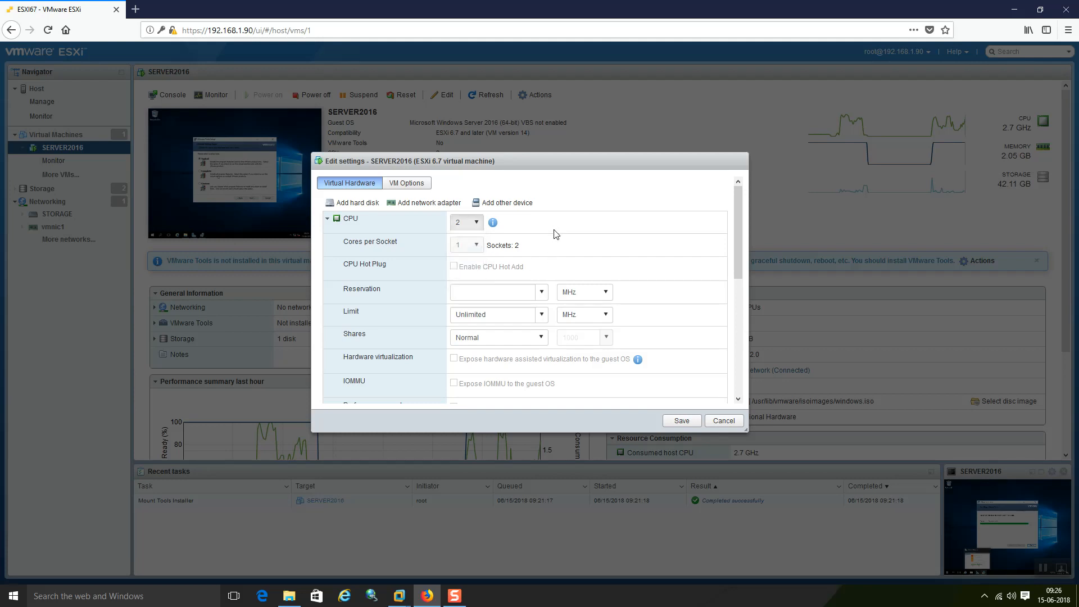
{"action": "left_click", "coordinate": [541, 295]}
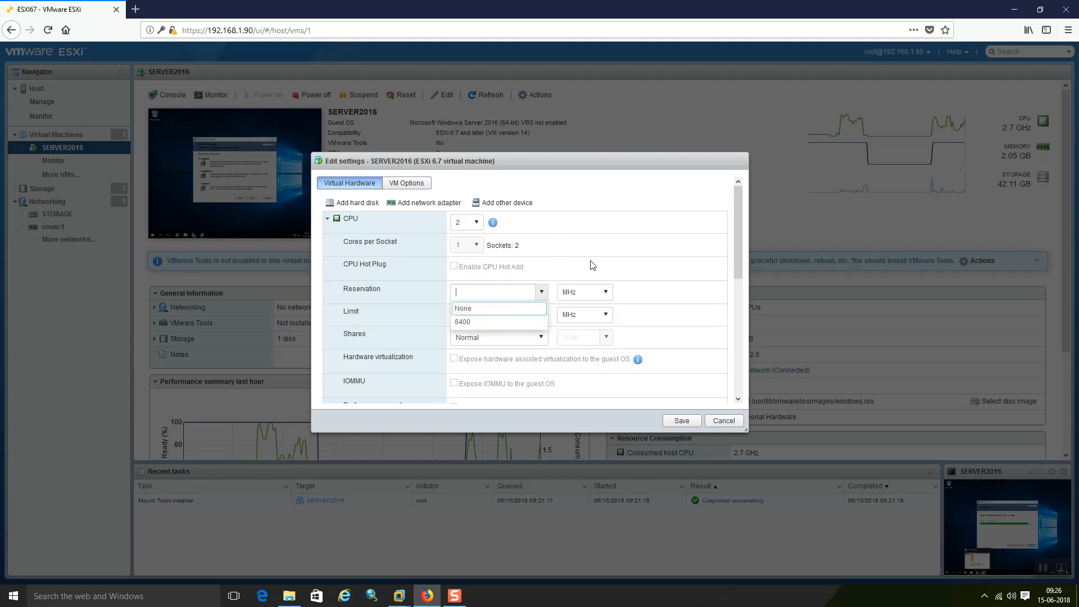
{"action": "left_click", "coordinate": [593, 266]}
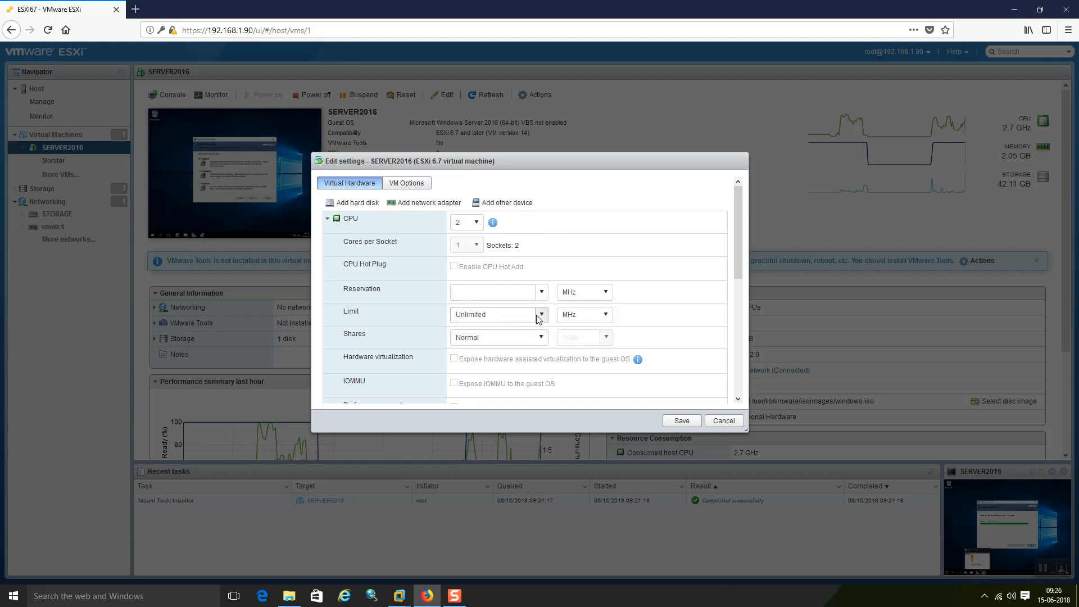
{"action": "left_click", "coordinate": [542, 336]}
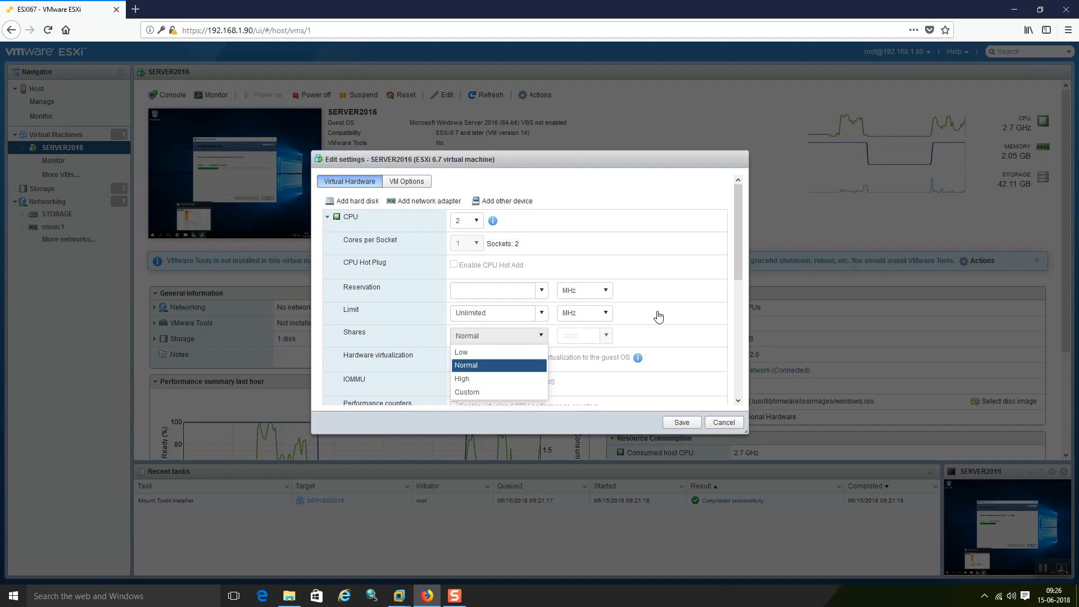
{"action": "left_click_drag", "start_coordinate": [739, 241], "coordinate": [737, 351]}
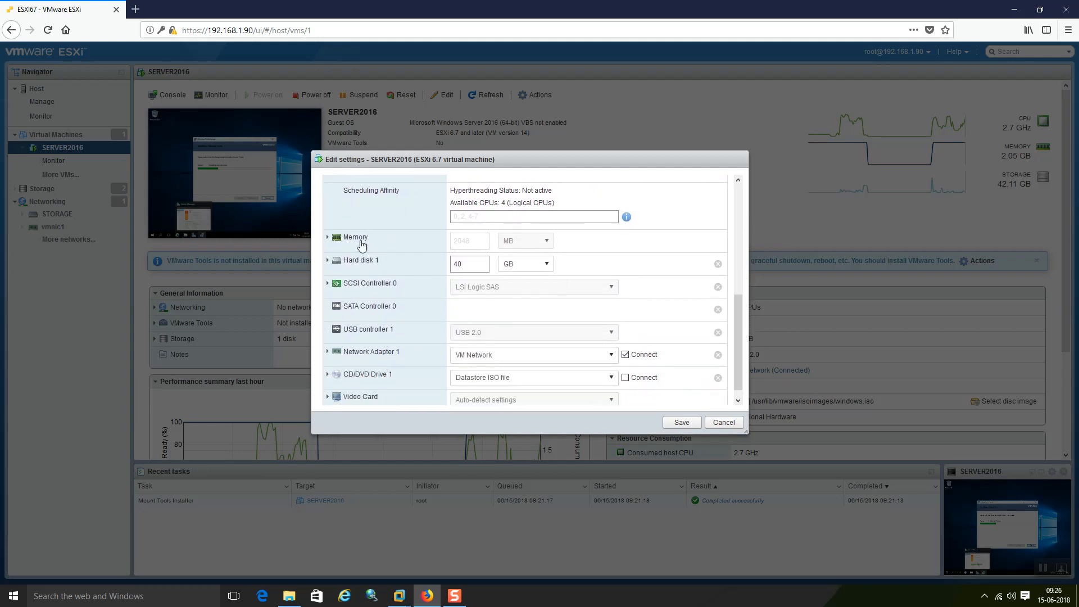
Step: Expand the Memory settings and scroll through SERVER2016's virtual hardware list
{"action": "left_click", "coordinate": [335, 241]}
{"action": "left_click", "coordinate": [336, 241]}
{"action": "left_click", "coordinate": [335, 242]}
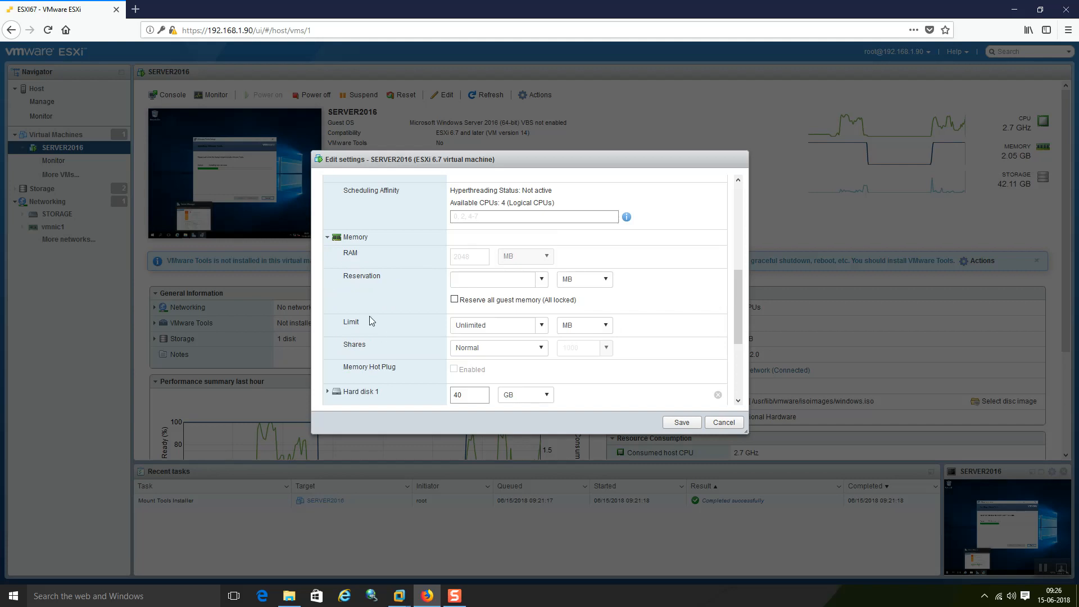
{"action": "scroll", "coordinate": [371, 315], "scroll_direction": "down", "scroll_amount": 3}
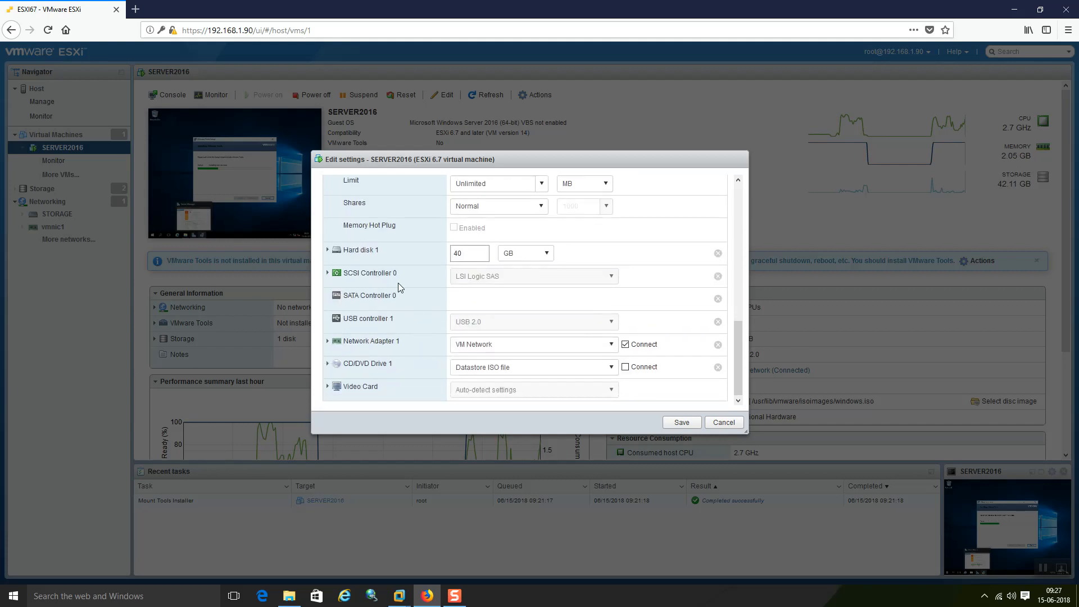
{"action": "scroll", "coordinate": [419, 244], "scroll_direction": "up", "scroll_amount": 6}
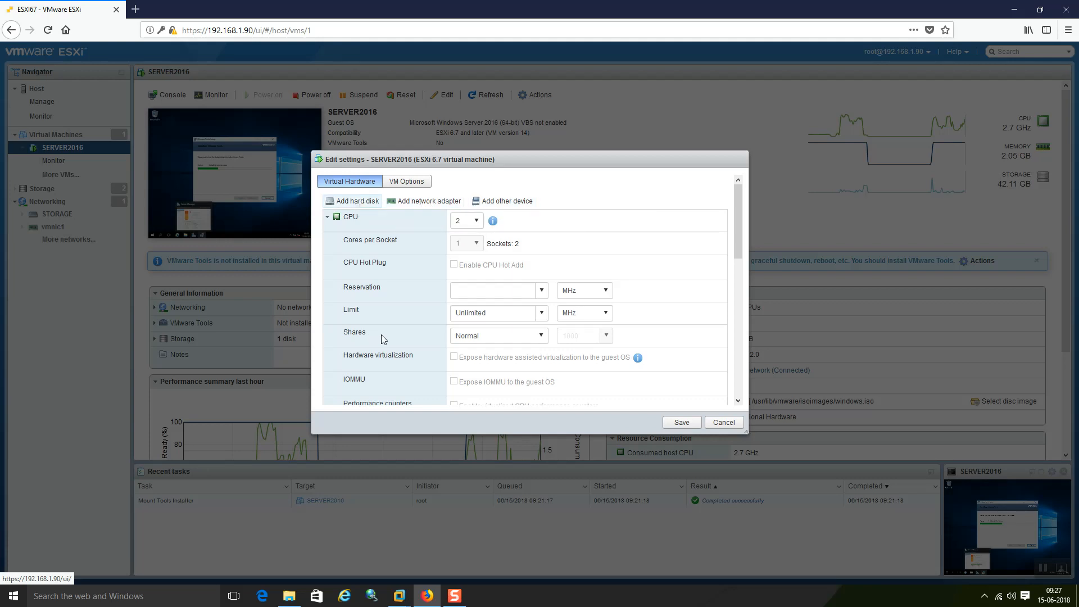
{"action": "scroll", "coordinate": [370, 334], "scroll_direction": "down", "scroll_amount": 10}
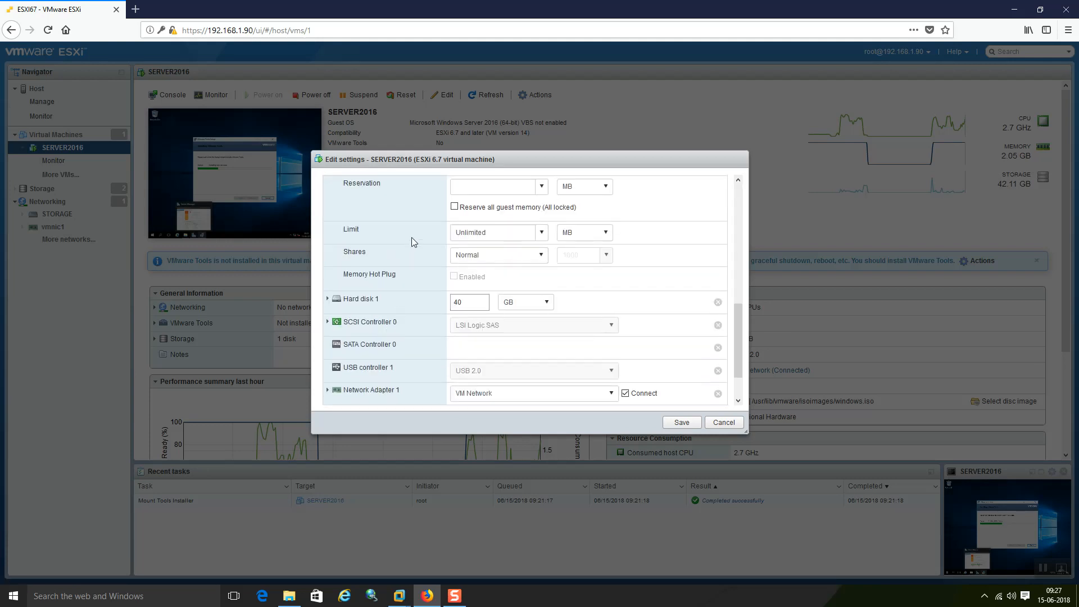
{"action": "scroll", "coordinate": [412, 237], "scroll_direction": "down", "scroll_amount": 2}
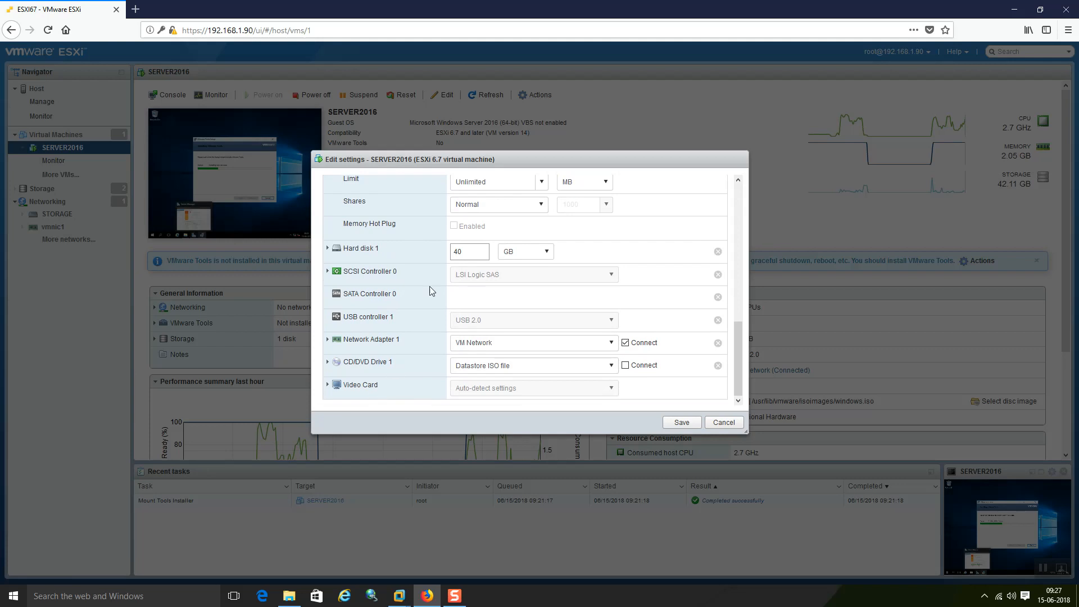
{"action": "scroll", "coordinate": [410, 222], "scroll_direction": "up", "scroll_amount": 12}
Step: View VM Options, cancel Edit settings without changes, and switch to VMware Workstation
{"action": "left_click", "coordinate": [409, 183]}
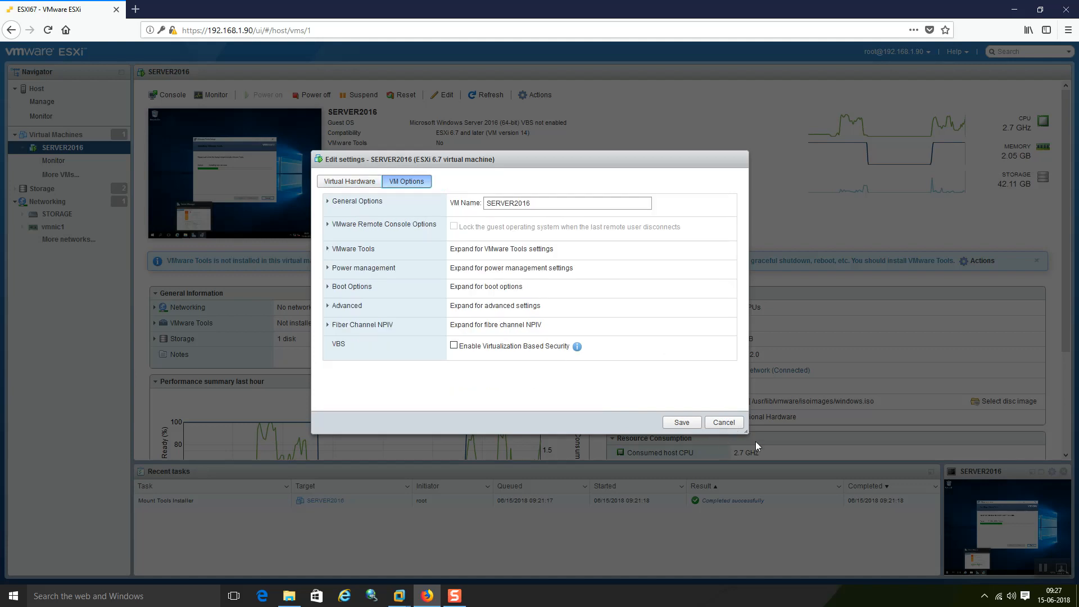
{"action": "left_click", "coordinate": [725, 425]}
{"action": "left_click", "coordinate": [399, 595]}
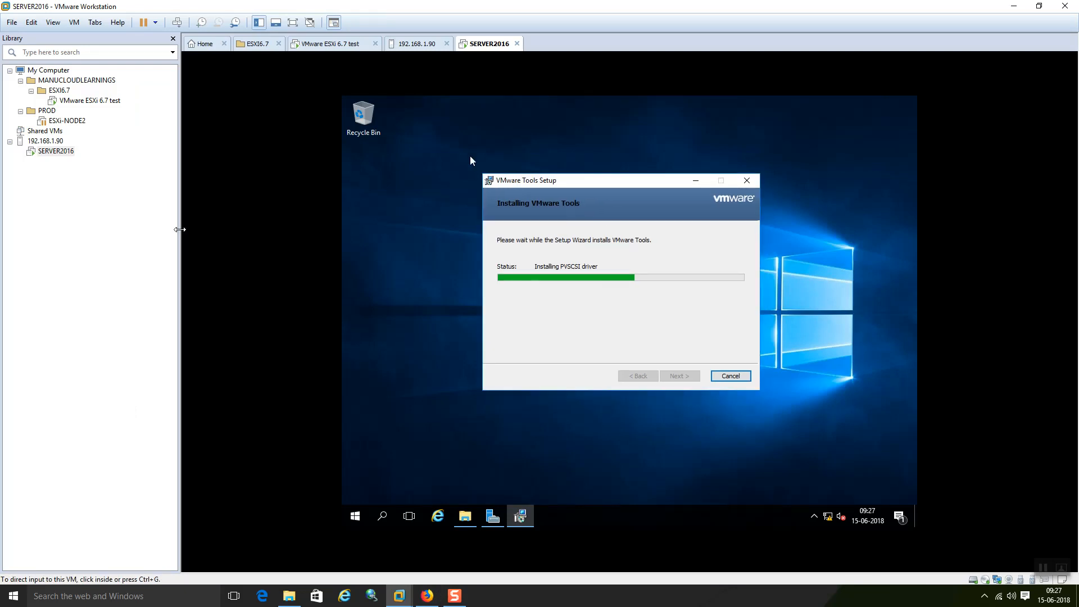
Step: Scroll the SERVER2016 summary page down to the performance chart and back up
{"action": "left_click", "coordinate": [422, 598]}
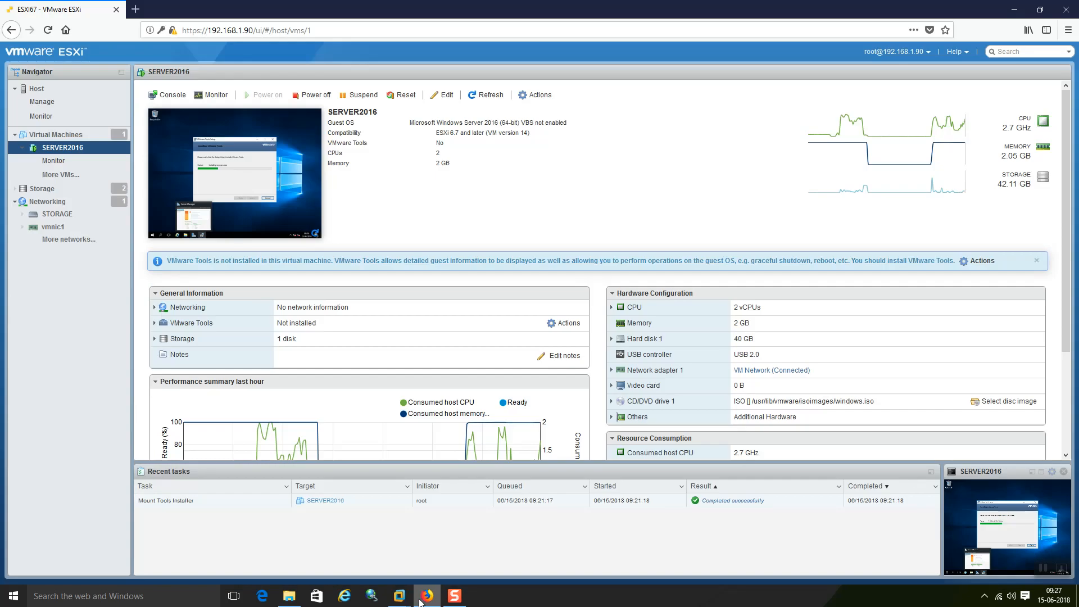
{"action": "scroll", "coordinate": [428, 264], "scroll_direction": "down", "scroll_amount": 3}
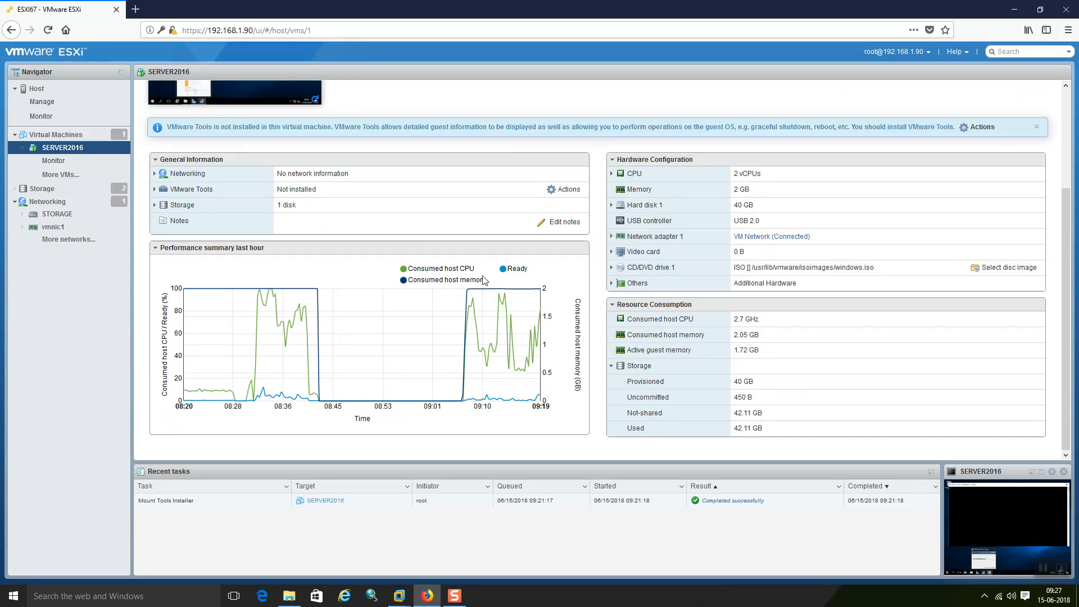
{"action": "scroll", "coordinate": [399, 298], "scroll_direction": "up", "scroll_amount": 3}
{"action": "scroll", "coordinate": [429, 220], "scroll_direction": "down", "scroll_amount": 3}
{"action": "mouse_move", "coordinate": [360, 332]}
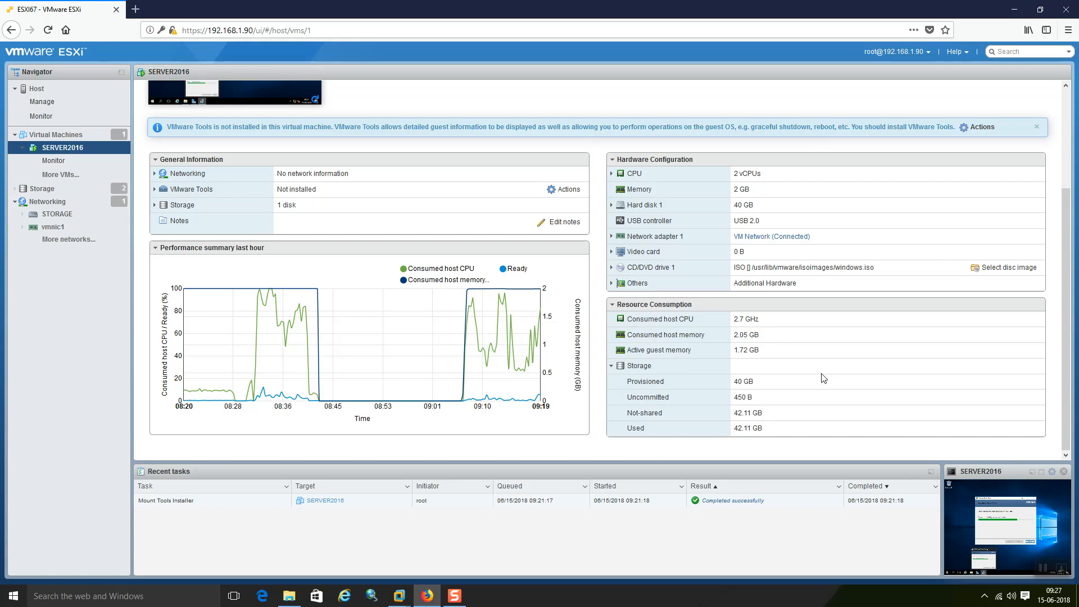
{"action": "scroll", "coordinate": [395, 289], "scroll_direction": "up", "scroll_amount": 5}
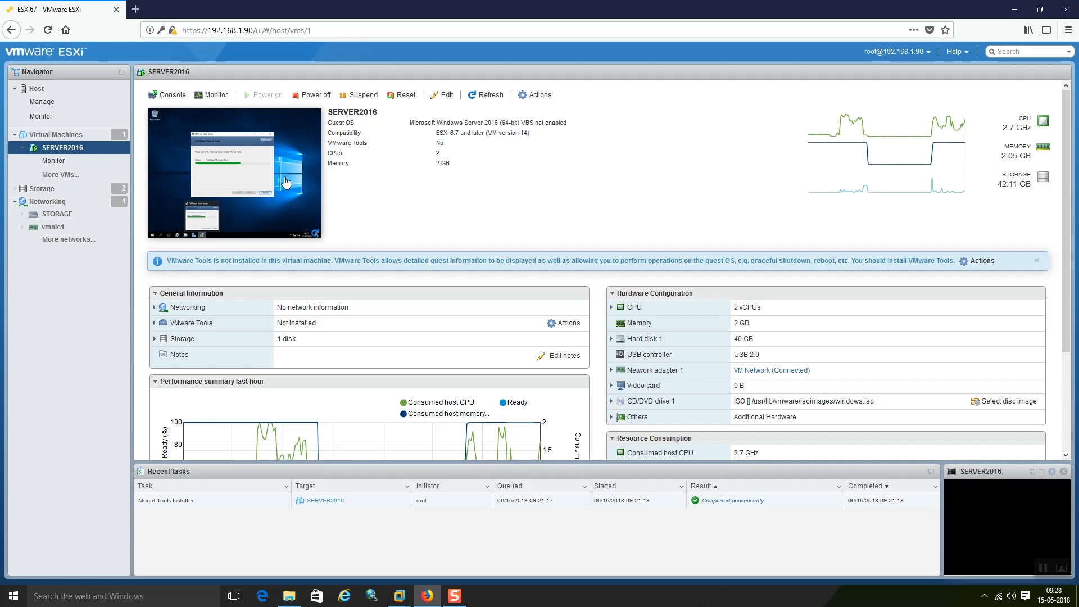
{"action": "left_click", "coordinate": [268, 166]}
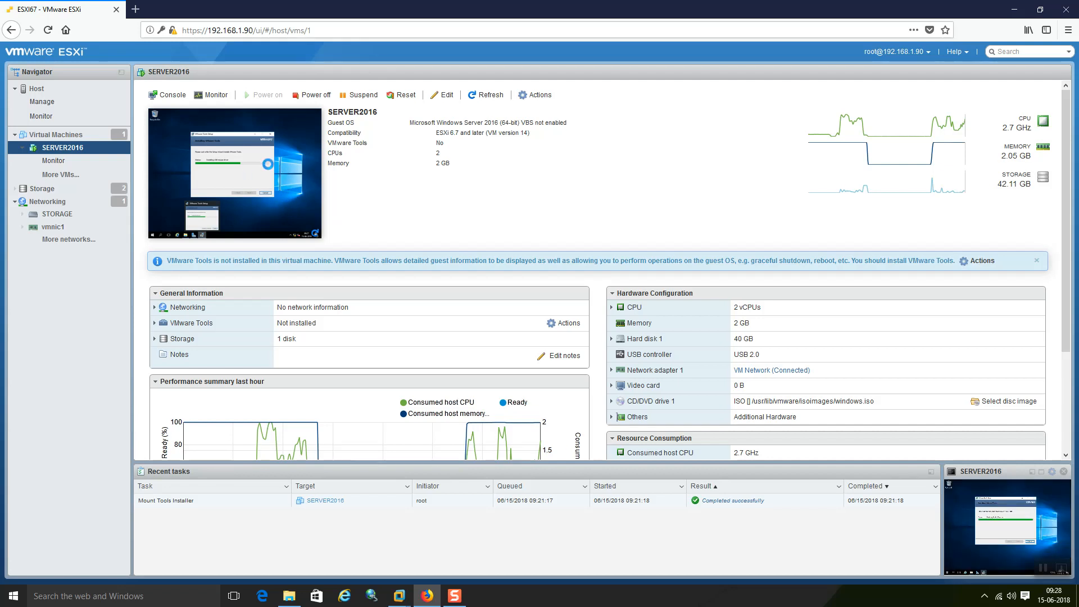
{"action": "right_click", "coordinate": [268, 166]}
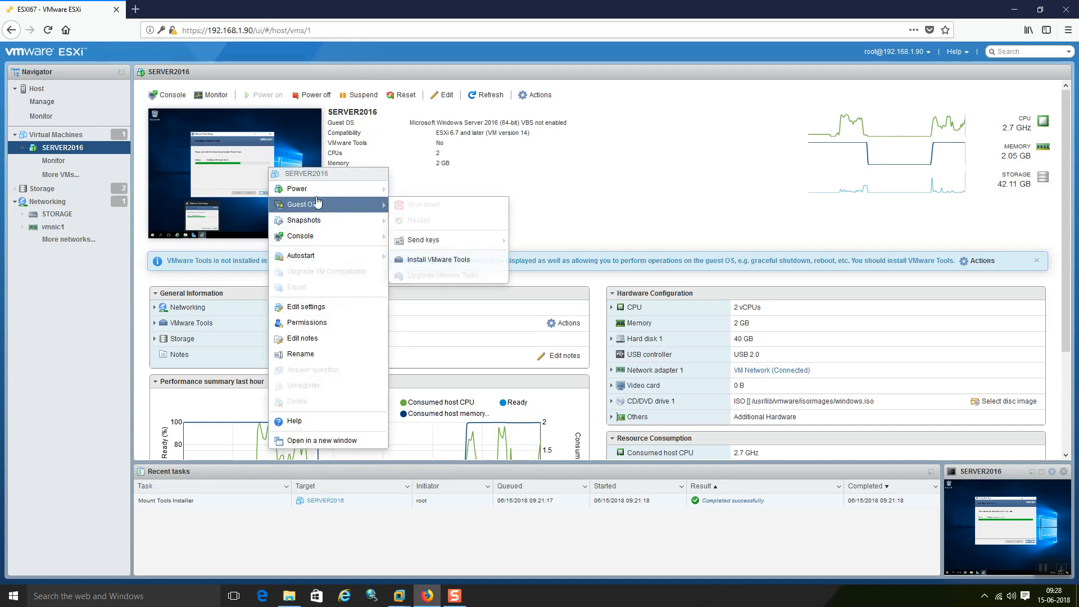
{"action": "mouse_move", "coordinate": [337, 189]}
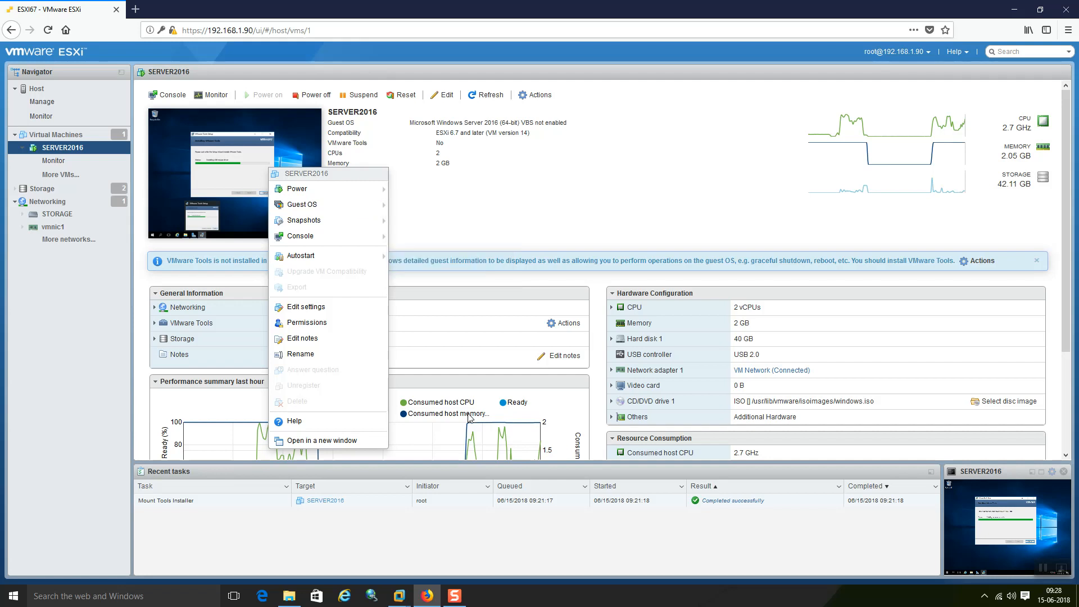
{"action": "left_click", "coordinate": [501, 282]}
{"action": "mouse_move", "coordinate": [400, 600]}
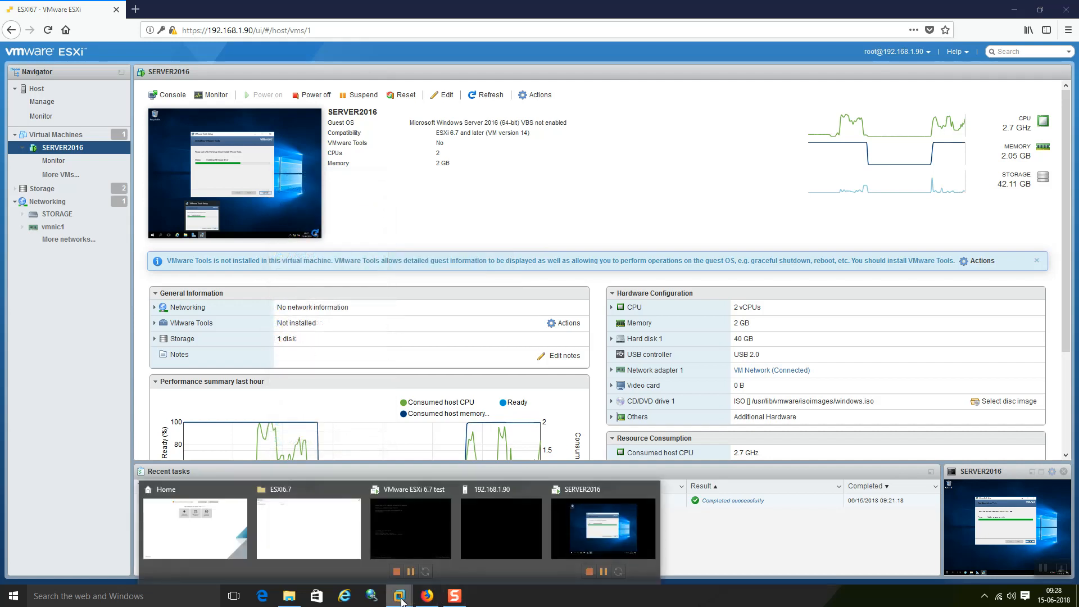
Step: Launch Device Manager (devmgmt.msc) from the Run box in the SERVER2016 guest
{"action": "left_click", "coordinate": [627, 534]}
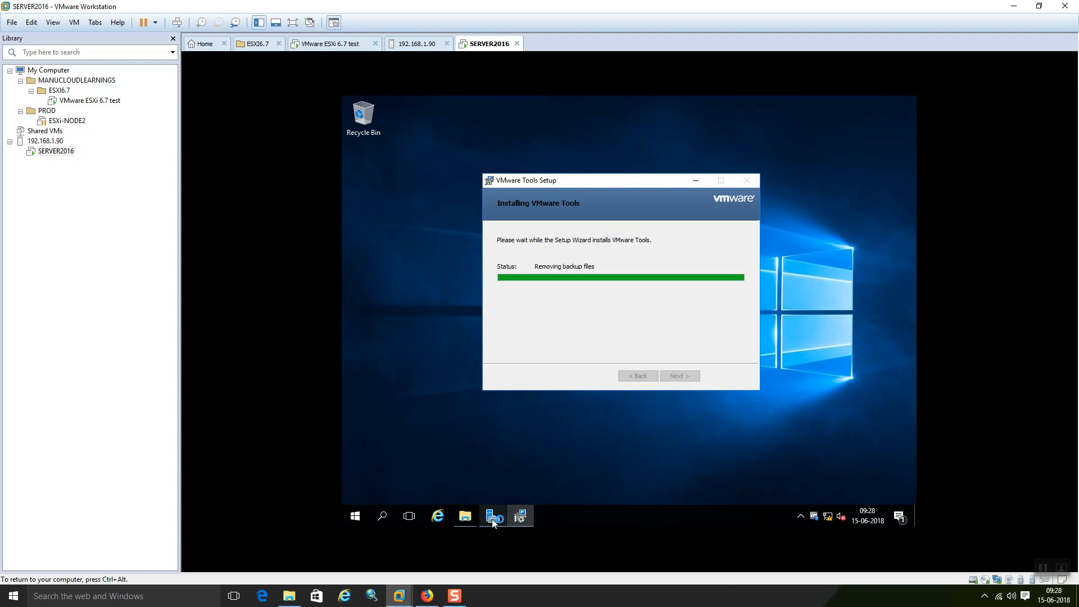
{"action": "mouse_move", "coordinate": [492, 523]}
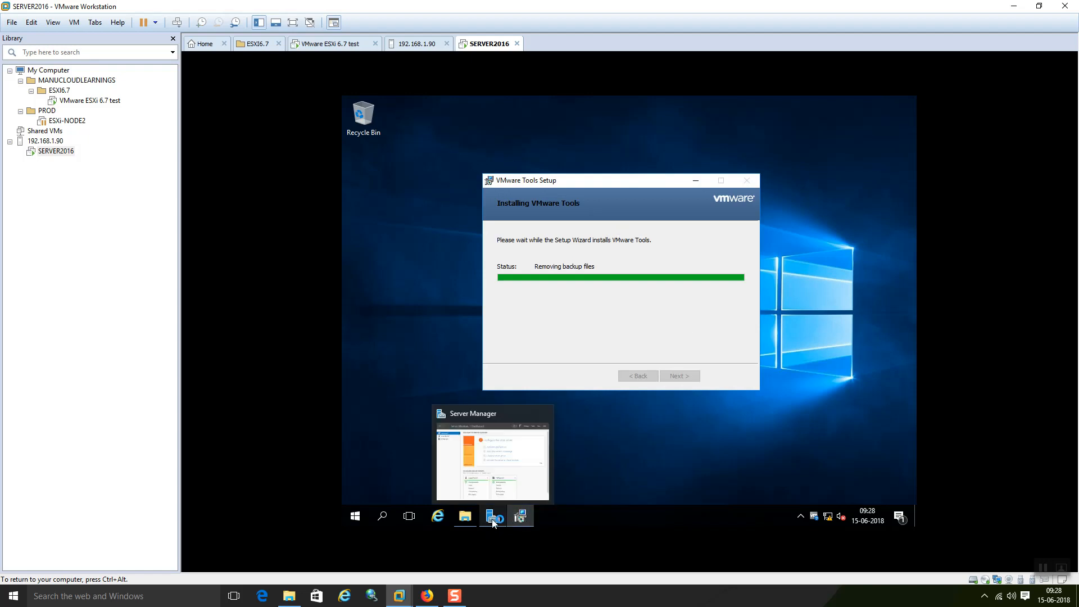
{"action": "right_click", "coordinate": [353, 519]}
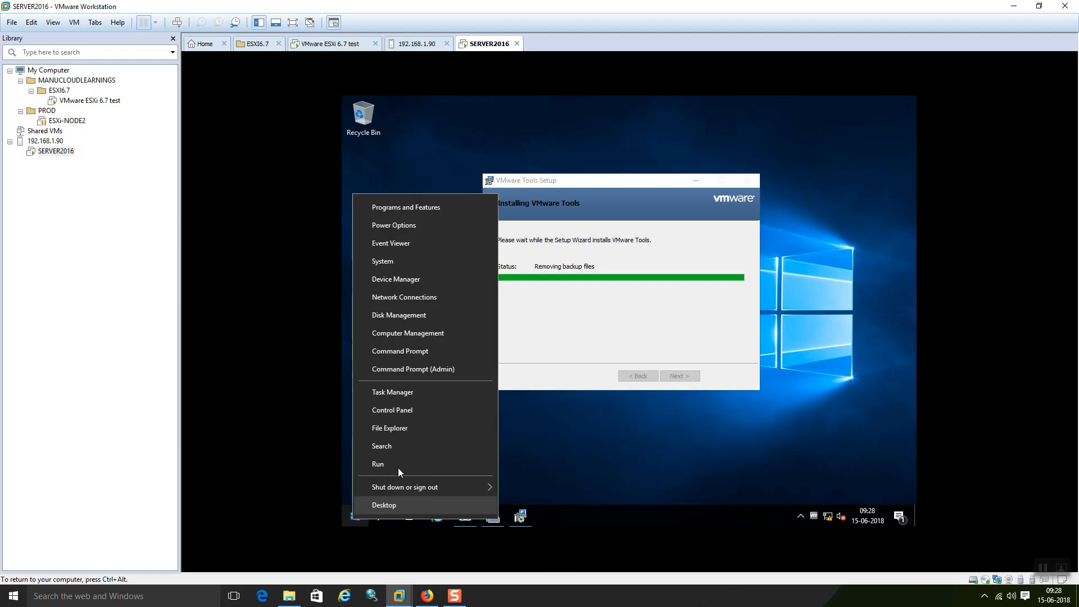
{"action": "left_click", "coordinate": [398, 467]}
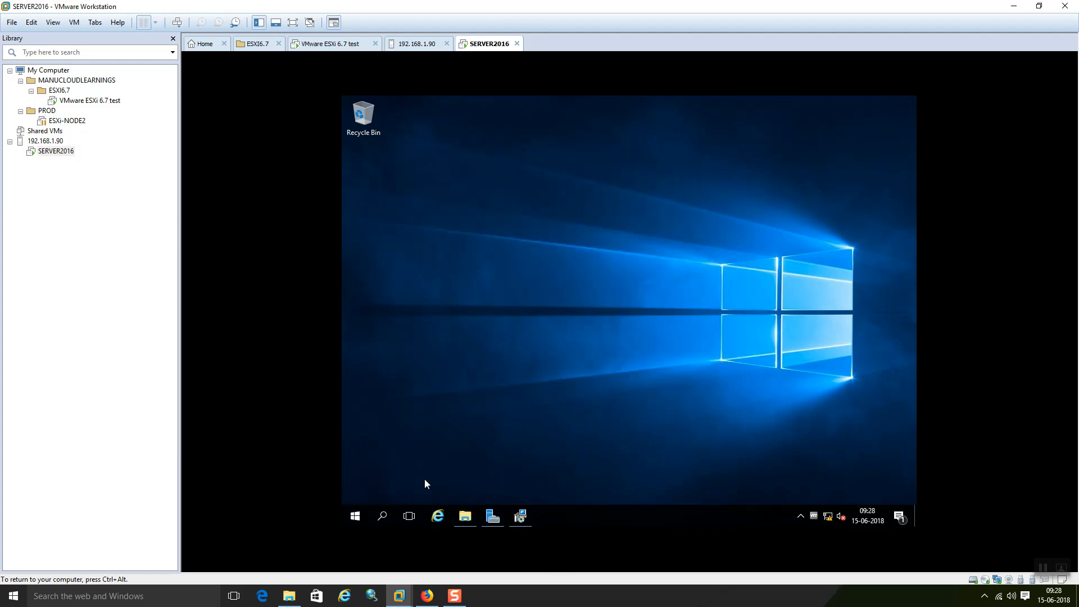
{"action": "left_click", "coordinate": [521, 515]}
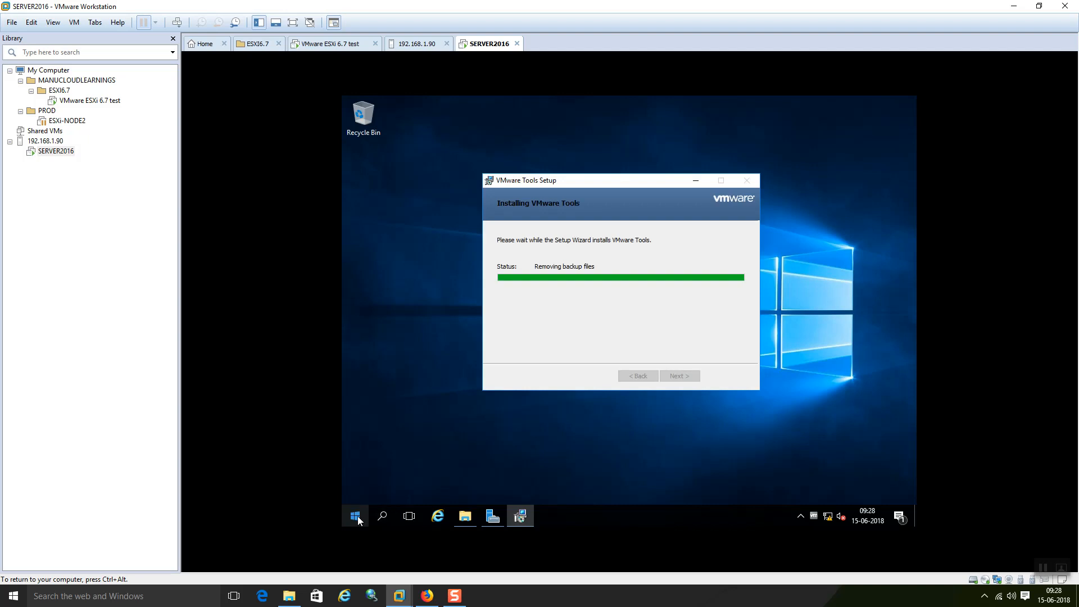
{"action": "right_click", "coordinate": [357, 516]}
{"action": "left_click", "coordinate": [383, 465]}
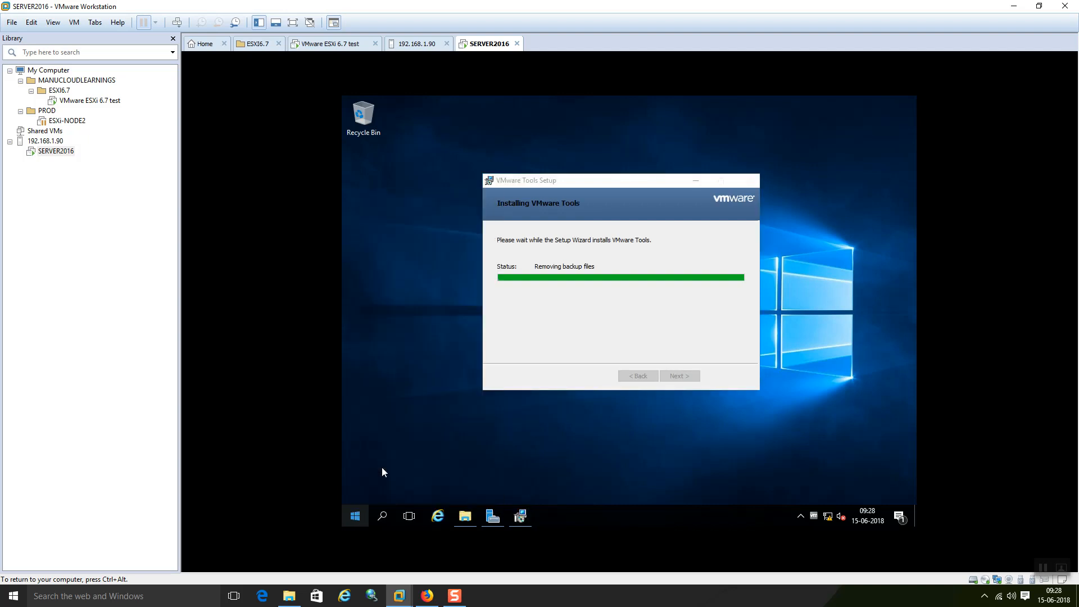
{"action": "left_click", "coordinate": [436, 481]}
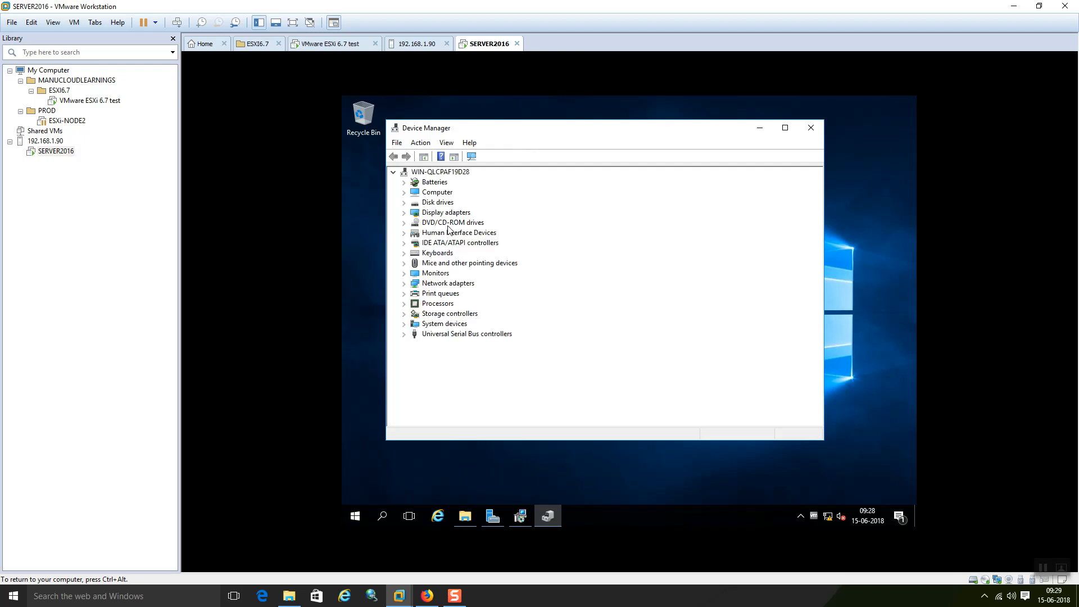
Step: Expand Display adapters in Device Manager to confirm VMware SVGA 3D, then collapse it
{"action": "left_click", "coordinate": [404, 214]}
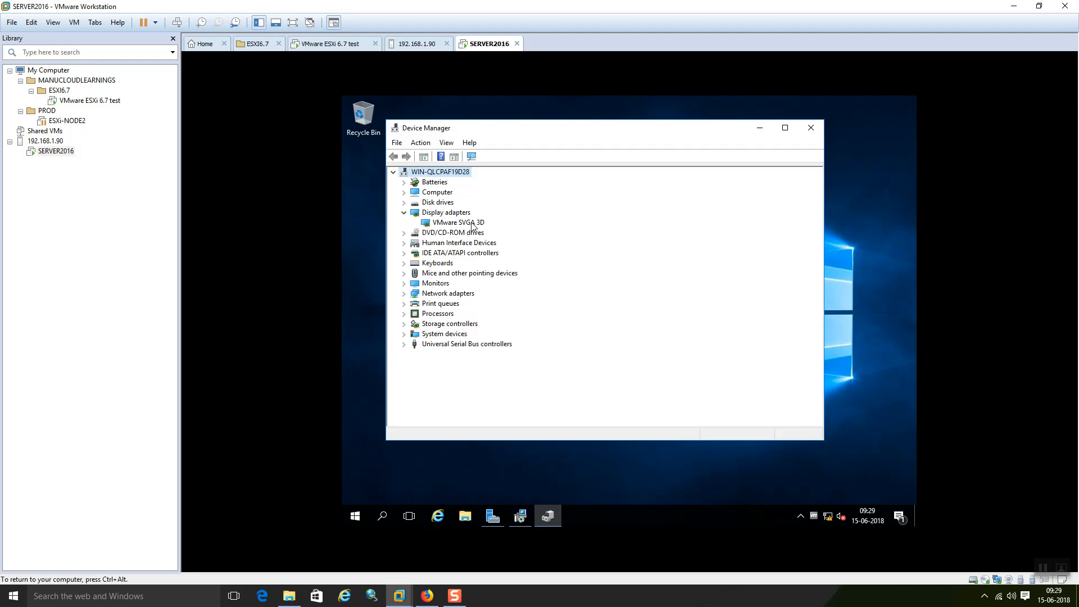
{"action": "left_click", "coordinate": [403, 212]}
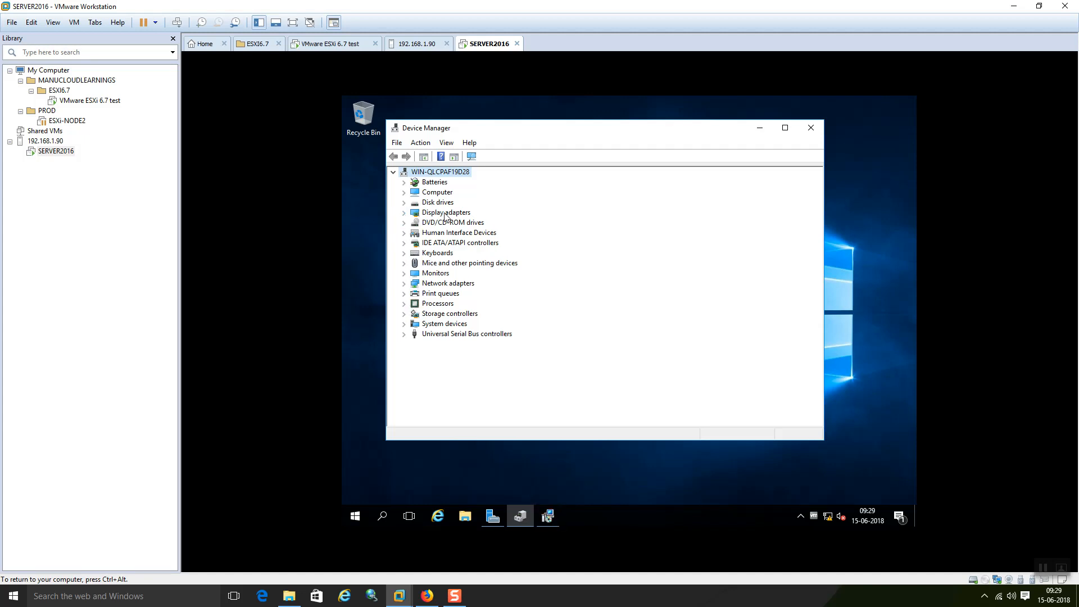
Step: Confirm the vmxnet3 driver under Network adapters, then close Device Manager
{"action": "left_click", "coordinate": [404, 283]}
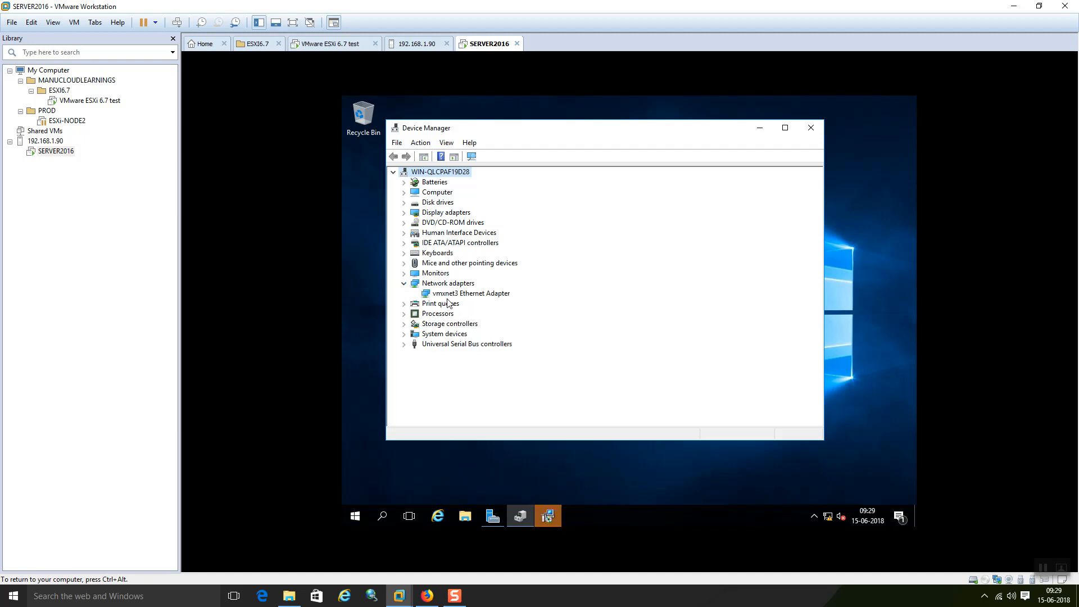
{"action": "left_click", "coordinate": [405, 283]}
{"action": "left_click", "coordinate": [812, 129]}
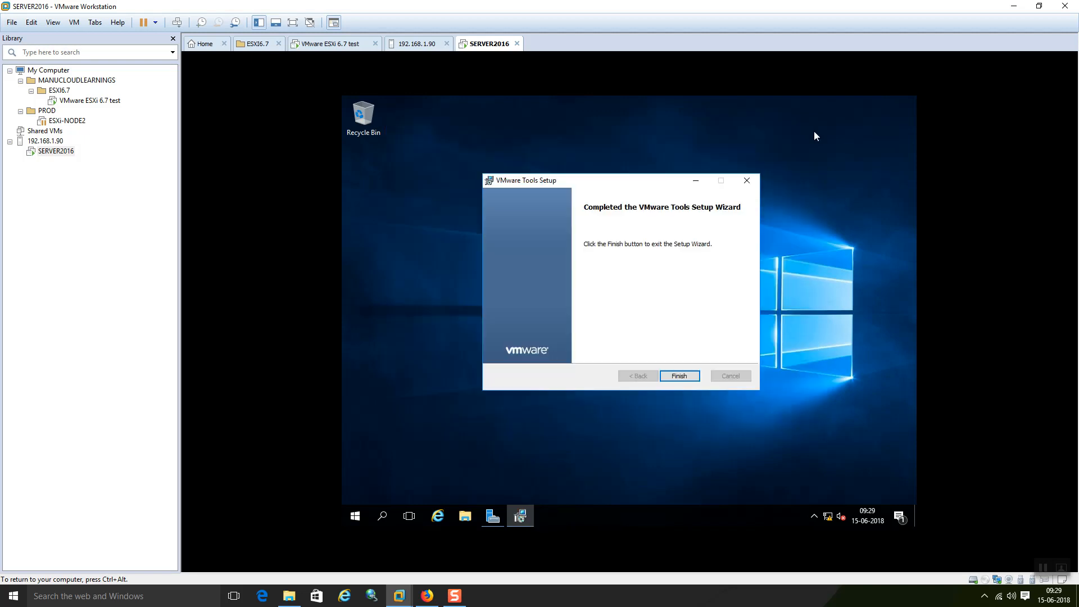
Step: Finish the VMware Tools setup, restart the guest now, and return to the ESXi Host Client
{"action": "left_click", "coordinate": [677, 377]}
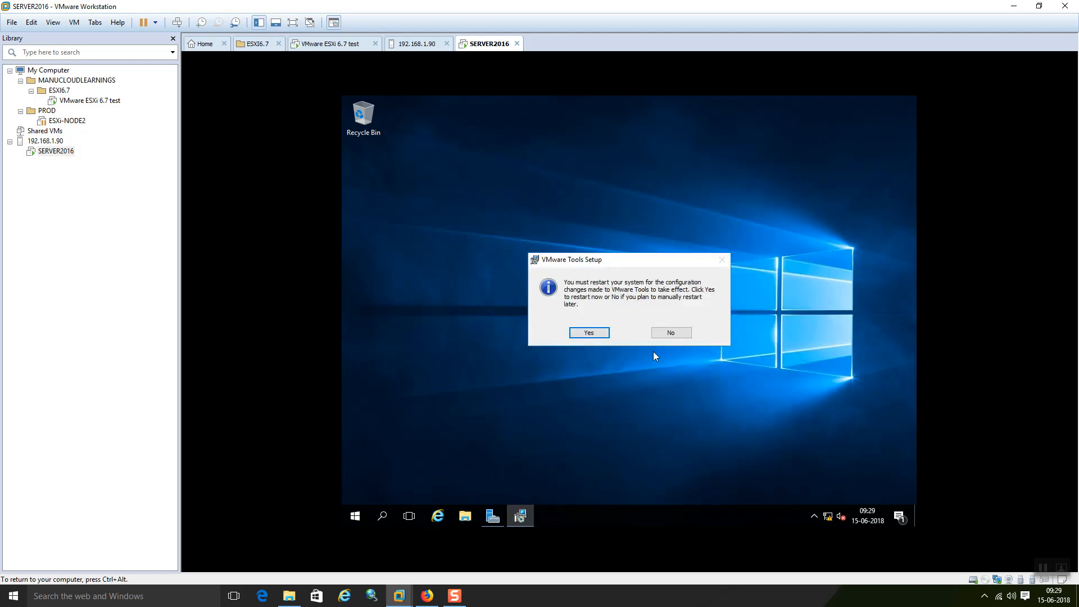
{"action": "left_click", "coordinate": [603, 335]}
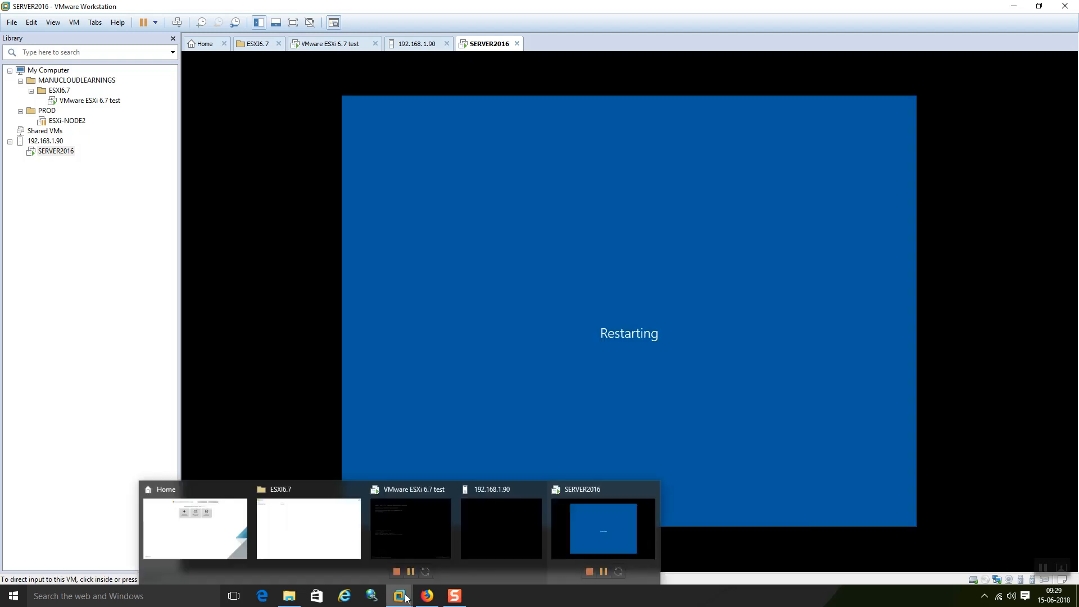
{"action": "left_click", "coordinate": [428, 597]}
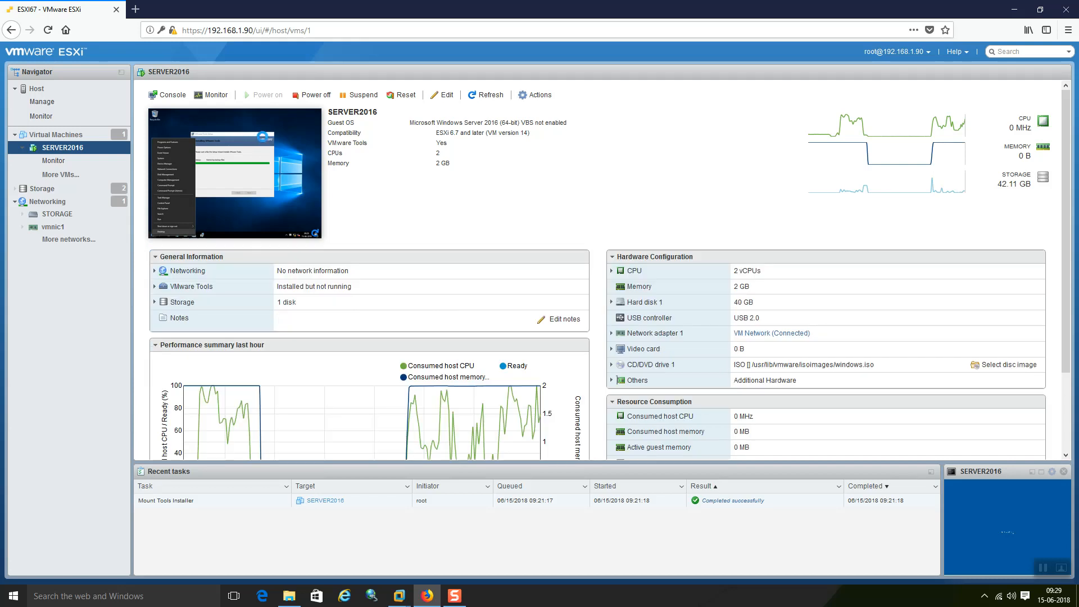
Step: Check SERVER2016's VMware Tools details in the Host Client, then bring its booting Workstation console forward
{"action": "right_click", "coordinate": [266, 140]}
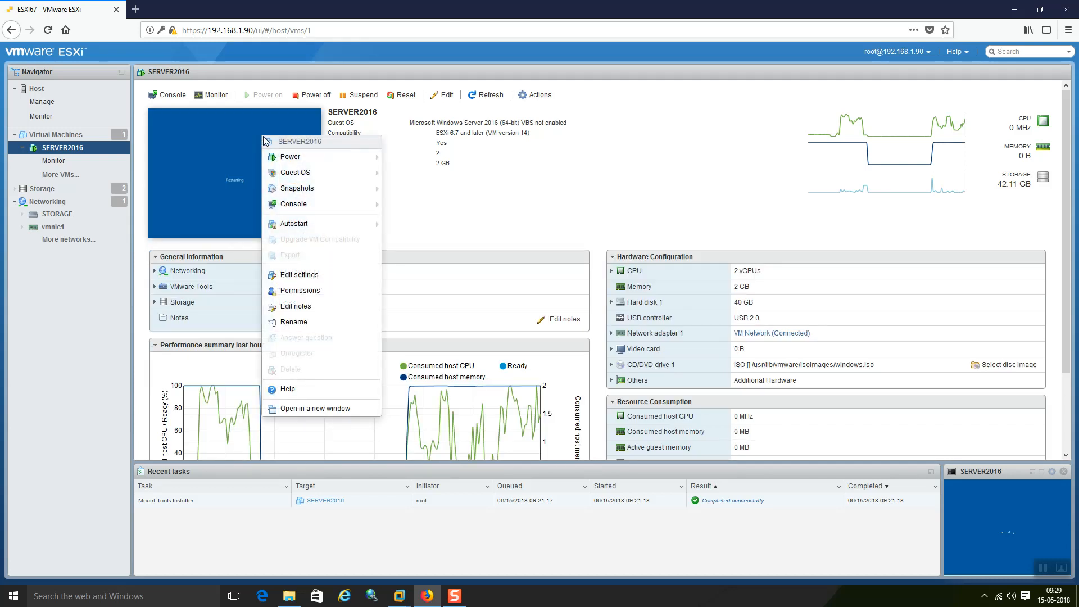
{"action": "left_click", "coordinate": [649, 176]}
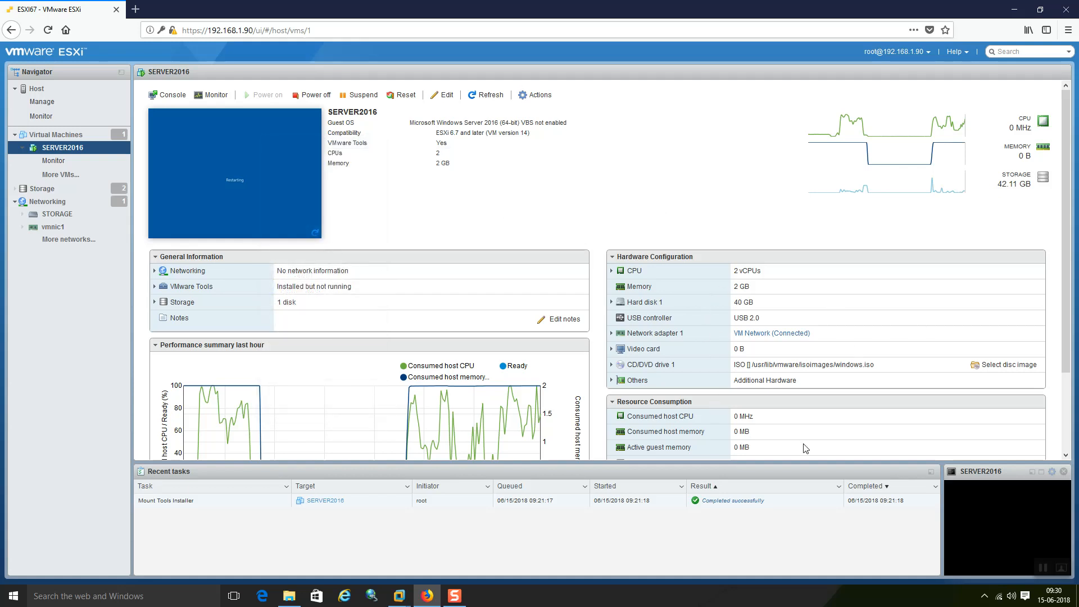
{"action": "scroll", "coordinate": [799, 438], "scroll_direction": "down", "scroll_amount": 3}
{"action": "scroll", "coordinate": [341, 315], "scroll_direction": "up", "scroll_amount": 3}
{"action": "left_click", "coordinate": [215, 288]}
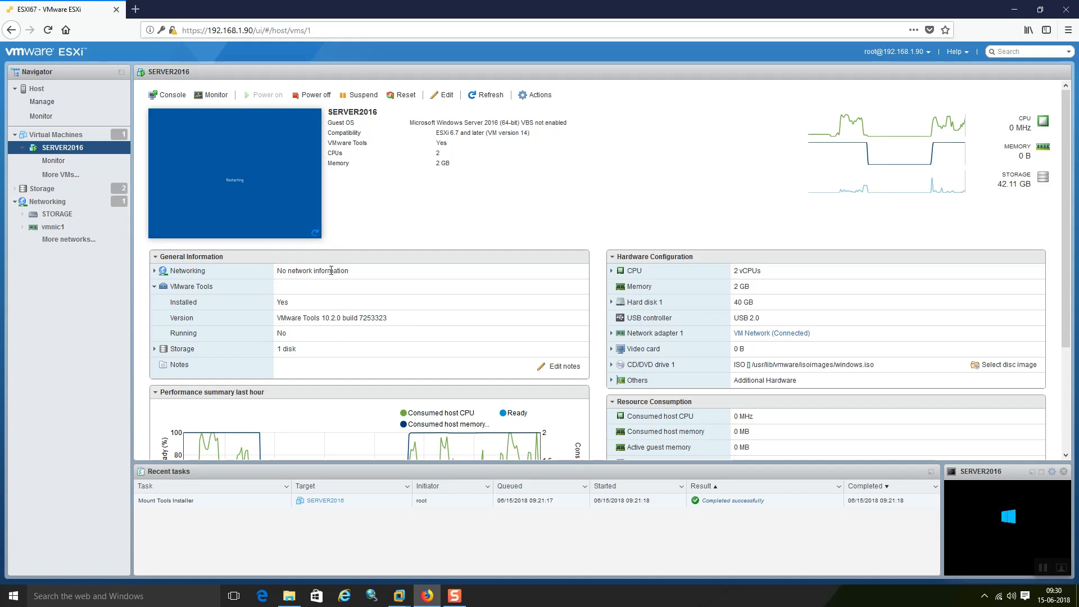
{"action": "mouse_move", "coordinate": [404, 602]}
{"action": "left_click", "coordinate": [599, 531]}
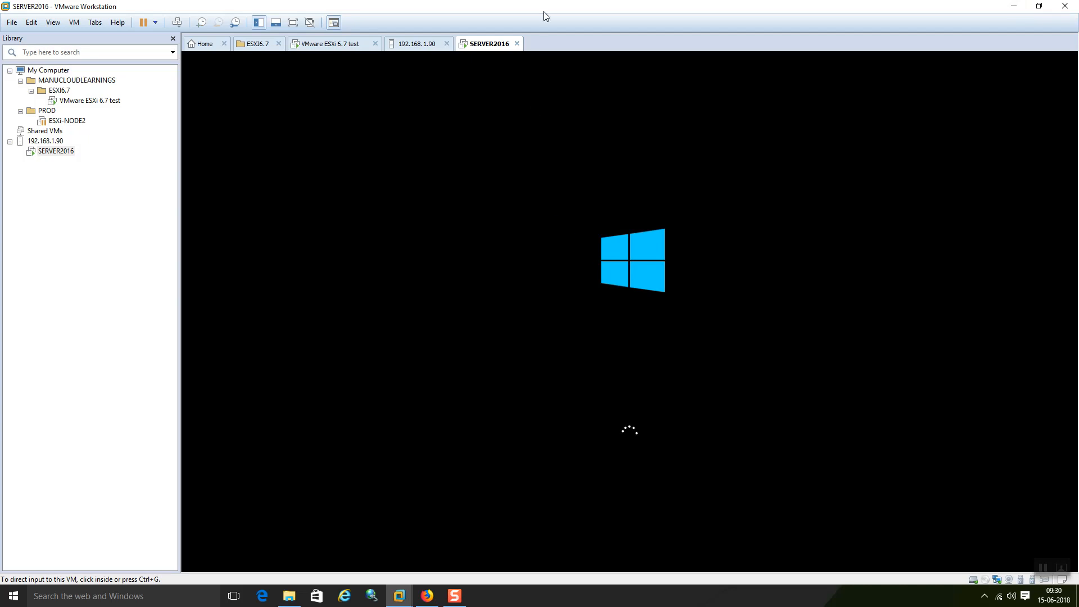
Step: Release input from the SERVER2016 console with Ctrl+Alt and minimise Workstation to reveal the ESXi page
{"action": "left_click", "coordinate": [632, 251]}
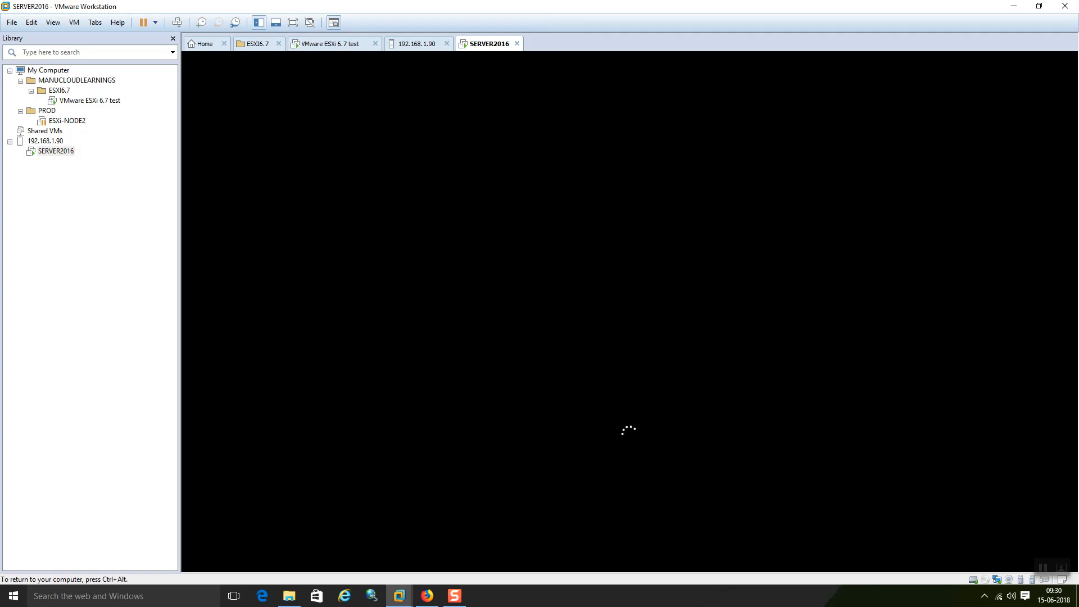
{"action": "key", "text": "ctrl+alt"}
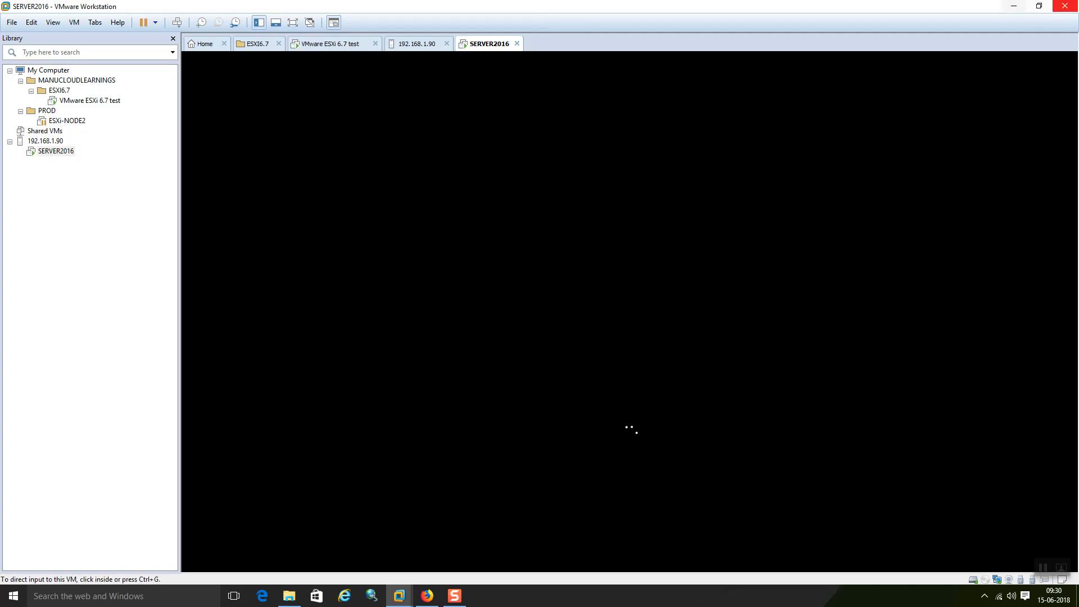
{"action": "left_click", "coordinate": [1016, 7]}
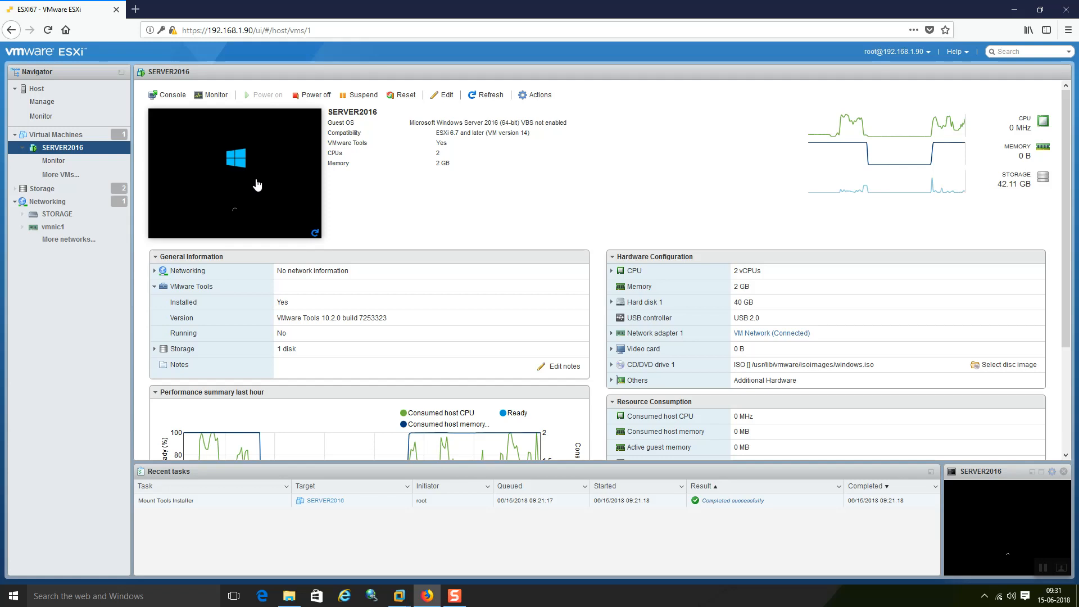
Step: Refresh SERVER2016's summary, check the large console popup, then return to the Workstation console at the lock screen
{"action": "left_click", "coordinate": [485, 96]}
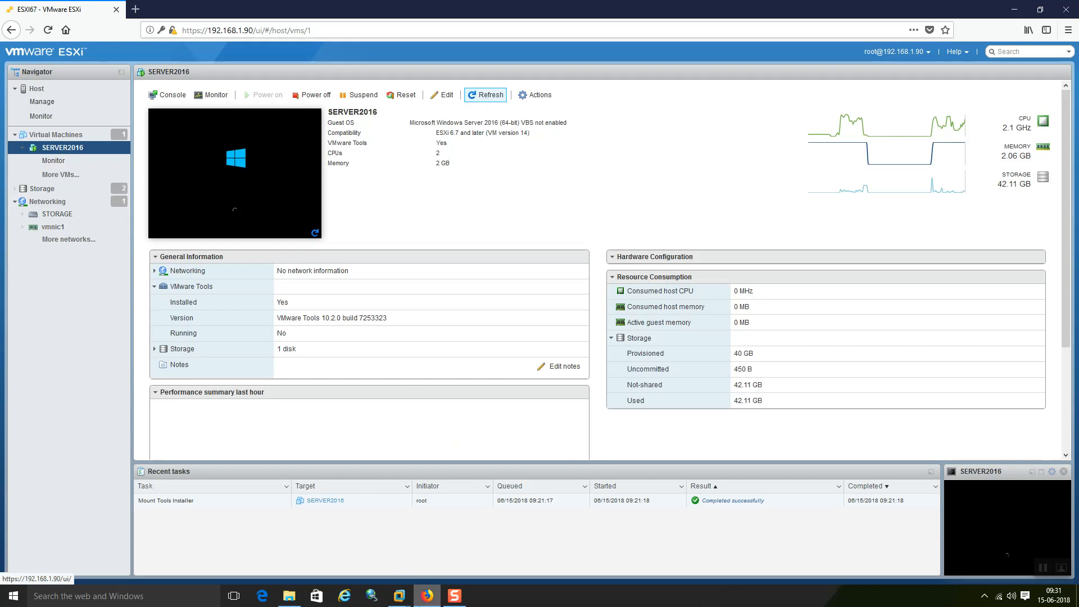
{"action": "mouse_move", "coordinate": [404, 604]}
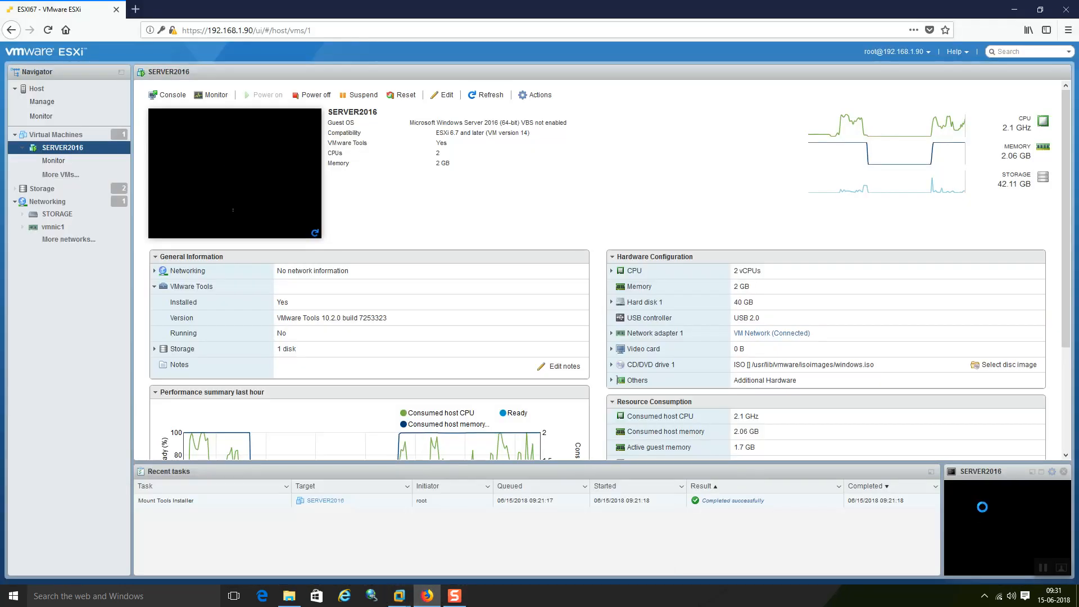
{"action": "left_click", "coordinate": [1044, 475]}
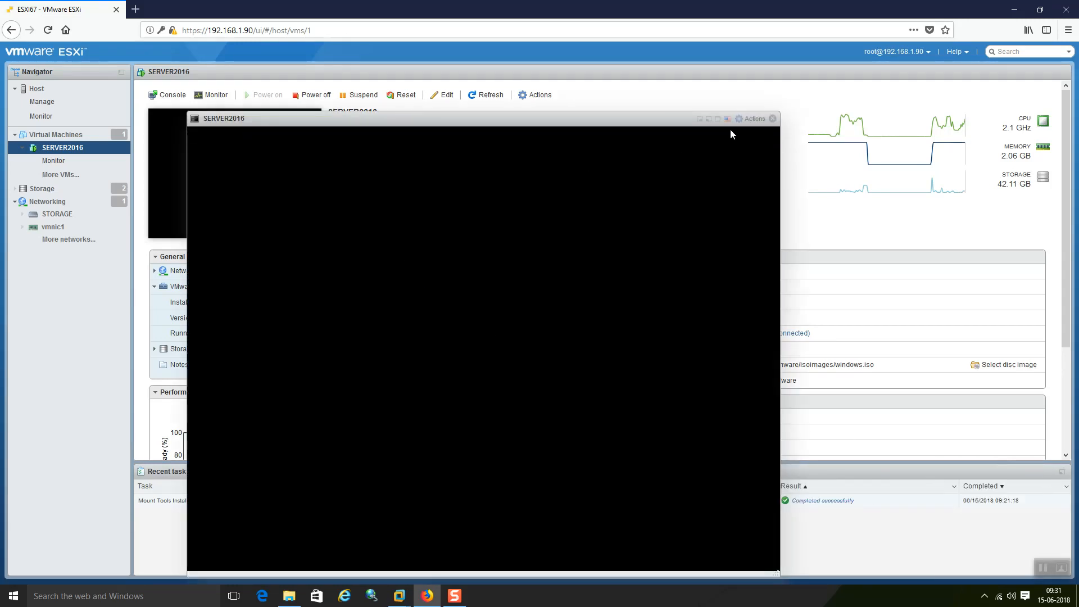
{"action": "left_click", "coordinate": [773, 119]}
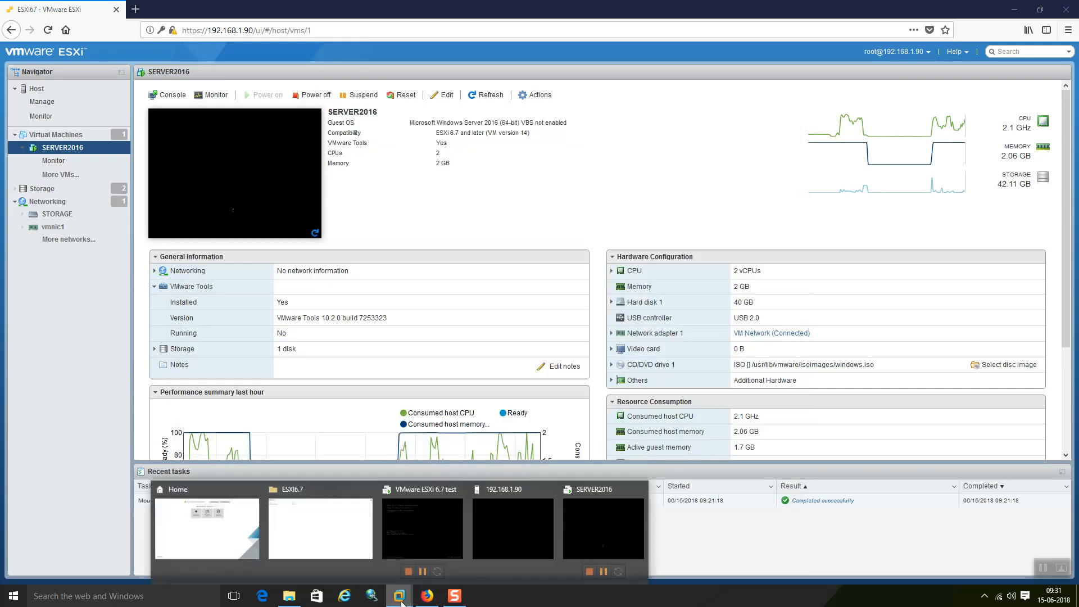
{"action": "left_click", "coordinate": [582, 528]}
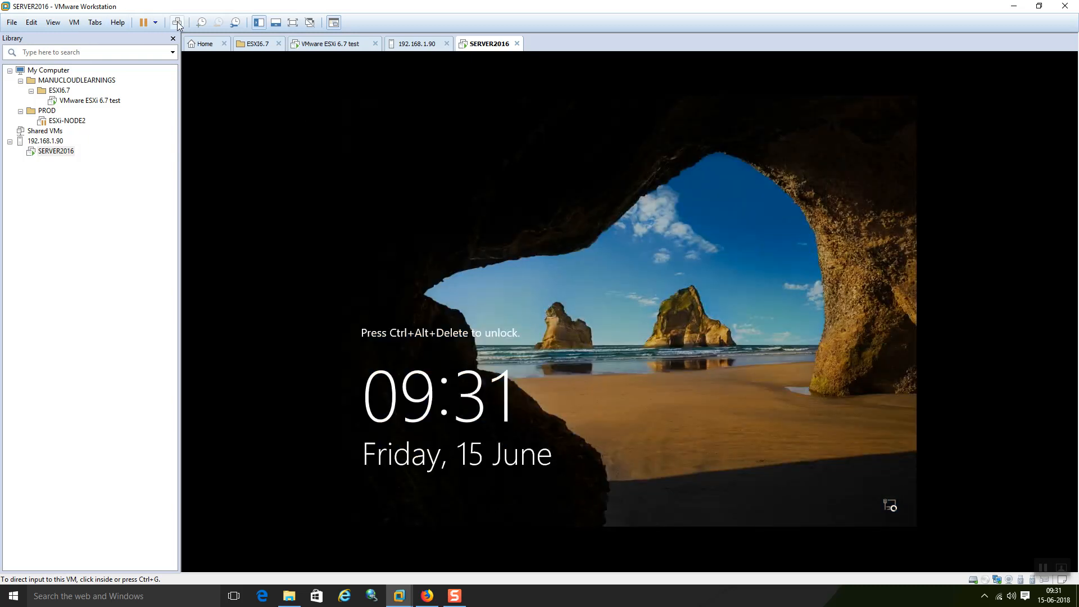
Step: Unlock SERVER2016 with Ctrl+Alt+Del, sign in with the Administrator password, and return to the ESXi page
{"action": "left_click", "coordinate": [177, 22]}
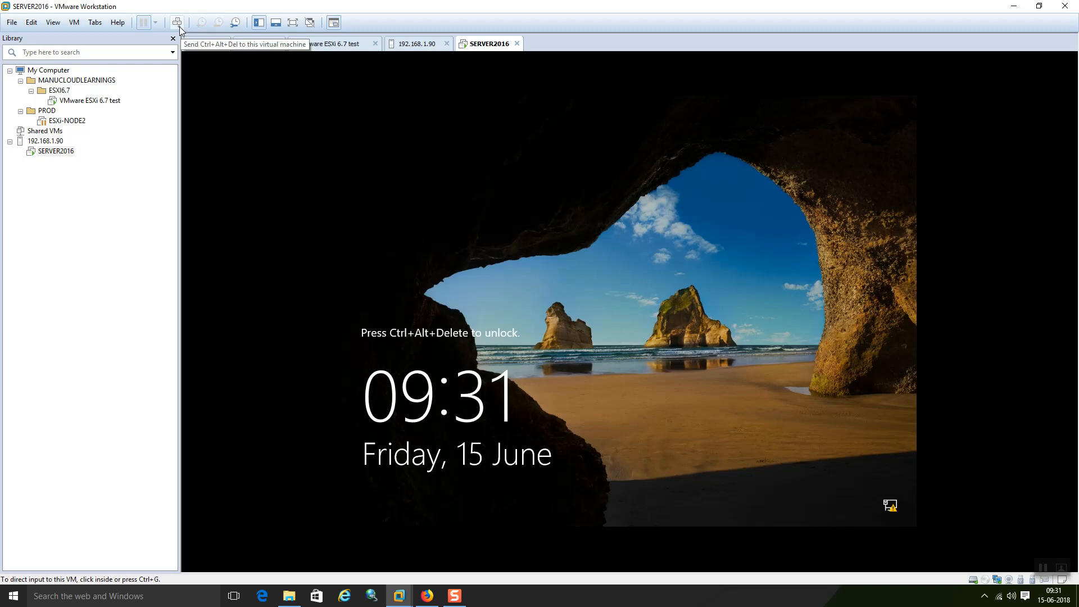
{"action": "left_click", "coordinate": [177, 23]}
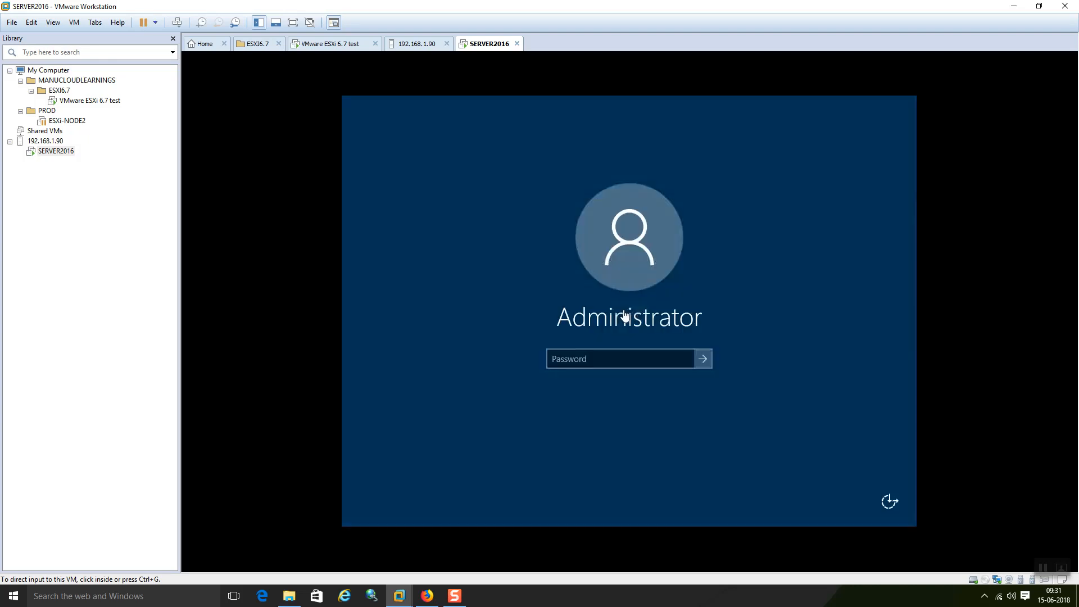
{"action": "left_click", "coordinate": [607, 358]}
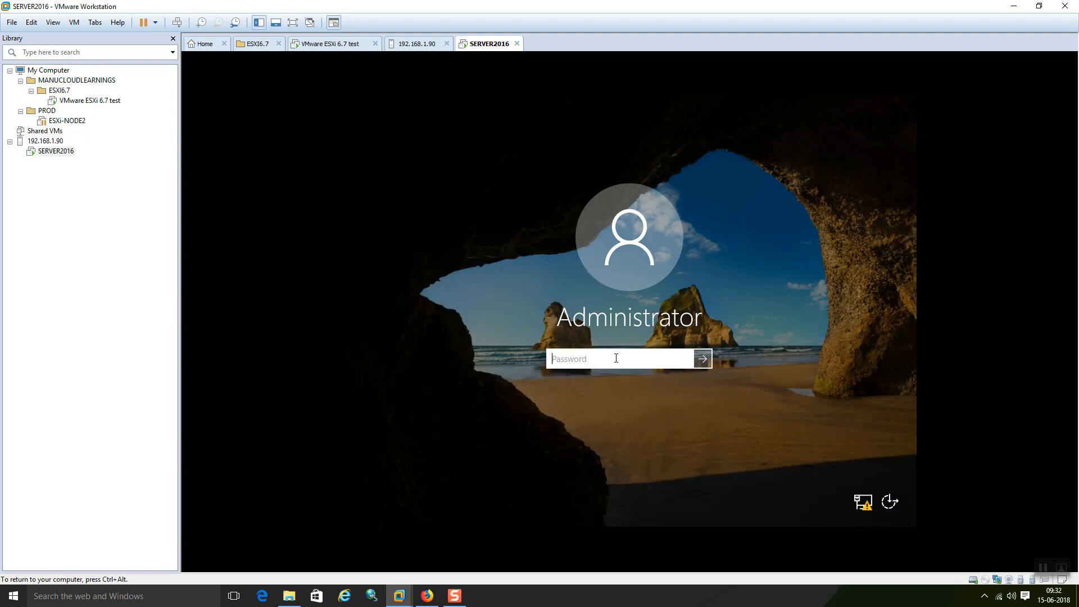
{"action": "type", "text": "••••••••"}
{"action": "key", "text": "Return"}
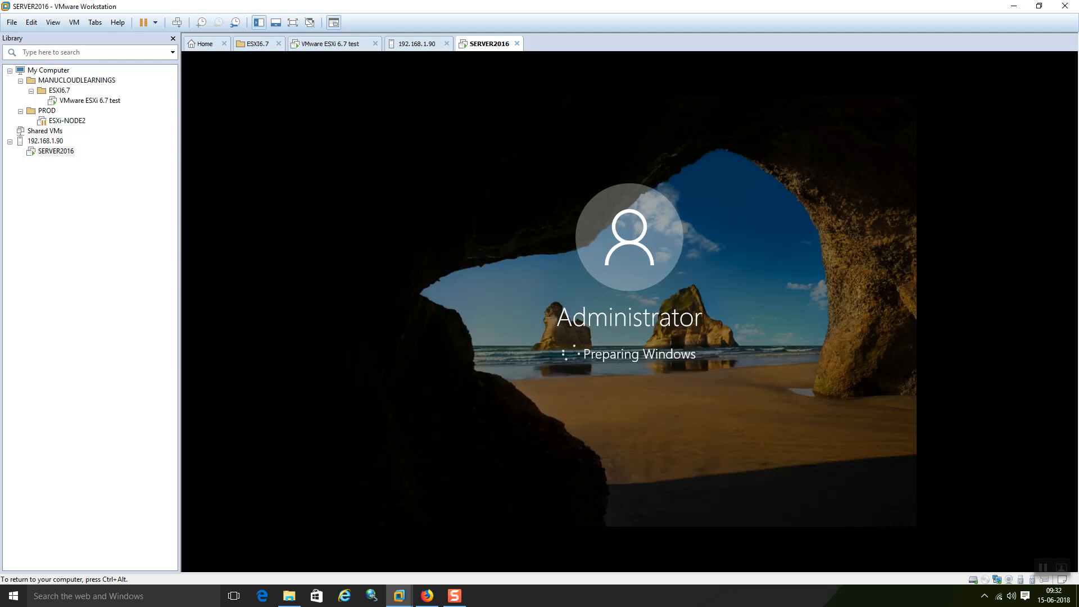
{"action": "left_click", "coordinate": [427, 596]}
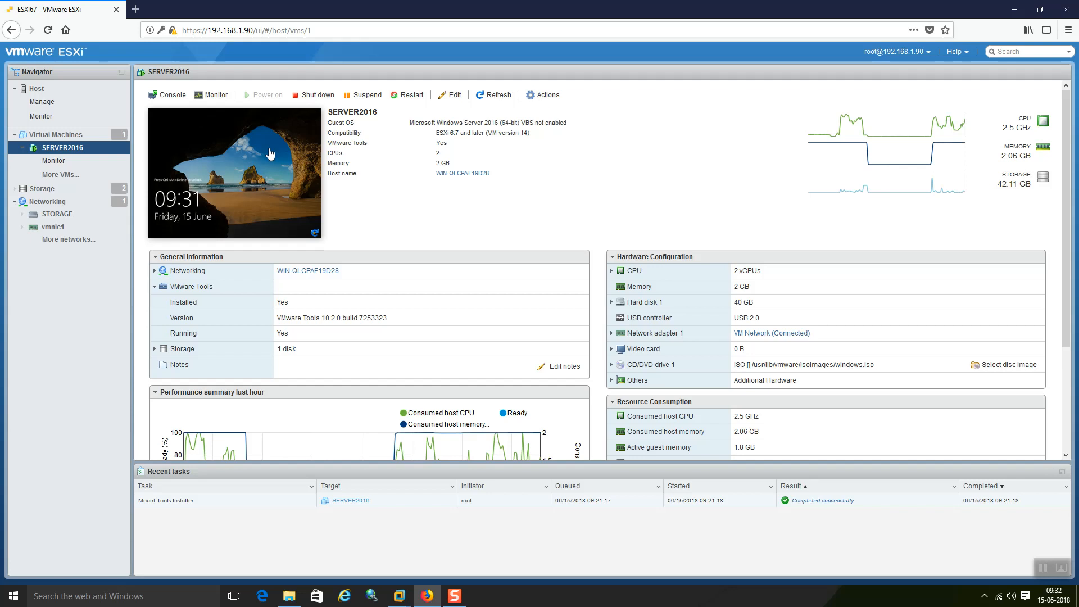
Step: Look through SERVER2016's Guest OS and Snapshots action submenus, then switch back to VMware Workstation
{"action": "right_click", "coordinate": [269, 149]}
{"action": "mouse_move", "coordinate": [306, 188]}
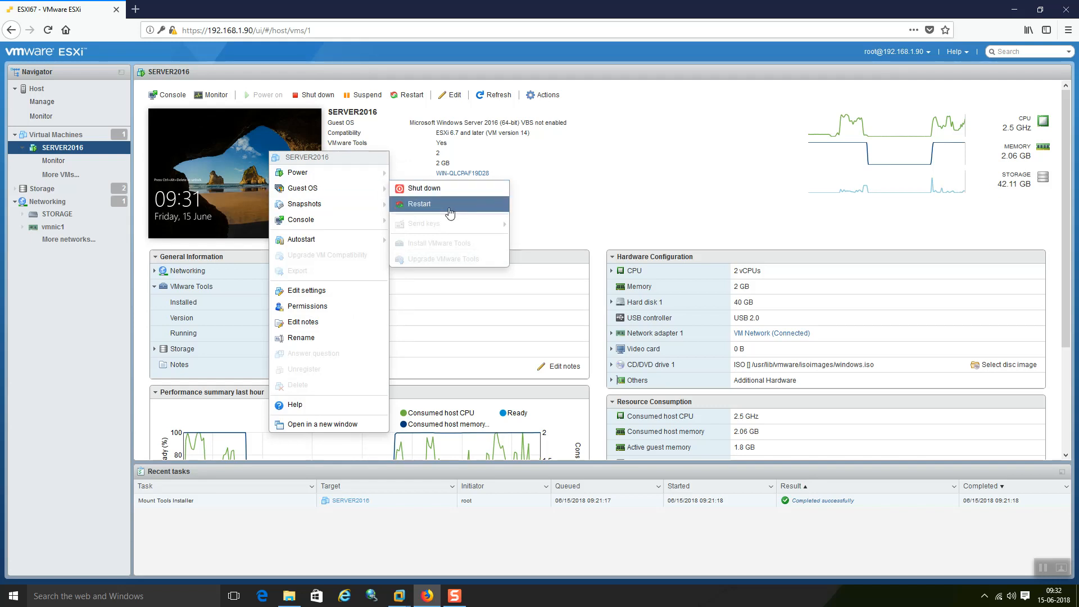
{"action": "mouse_move", "coordinate": [337, 210]}
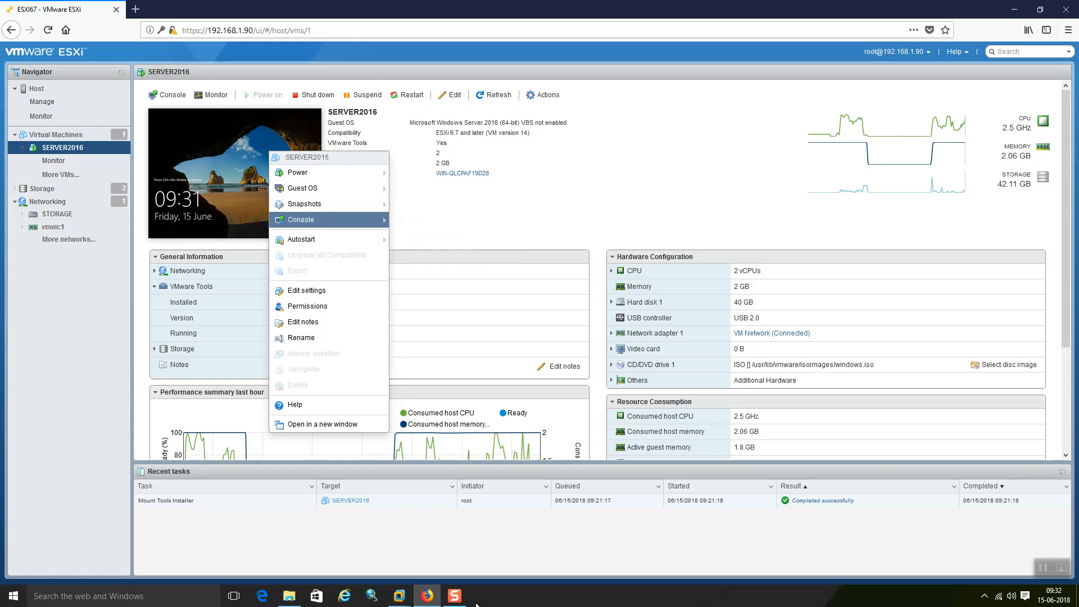
{"action": "left_click", "coordinate": [400, 596]}
Step: Use New > Folder on the SERVER2016 desktop to create a folder named SNAPSHOT TEST
{"action": "mouse_move", "coordinate": [404, 604]}
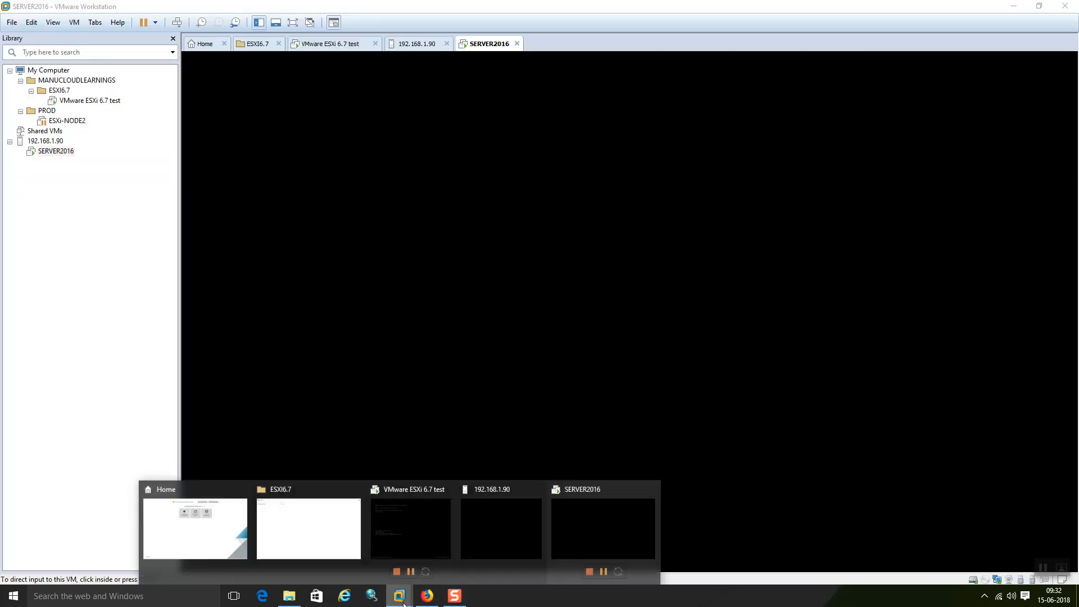
{"action": "left_click", "coordinate": [582, 527]}
{"action": "left_click", "coordinate": [581, 527]}
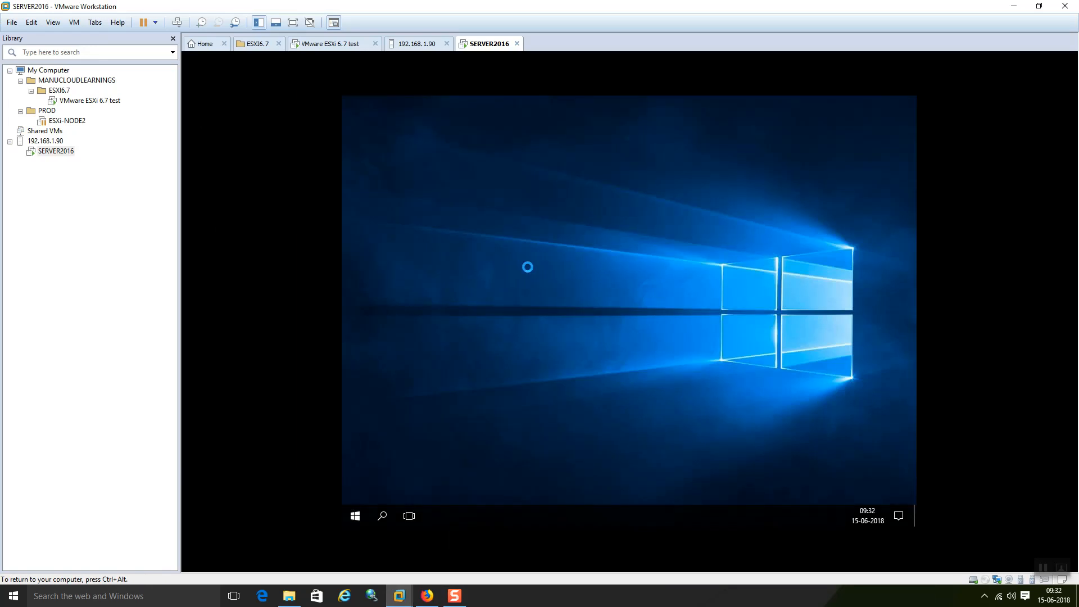
{"action": "right_click", "coordinate": [522, 268]}
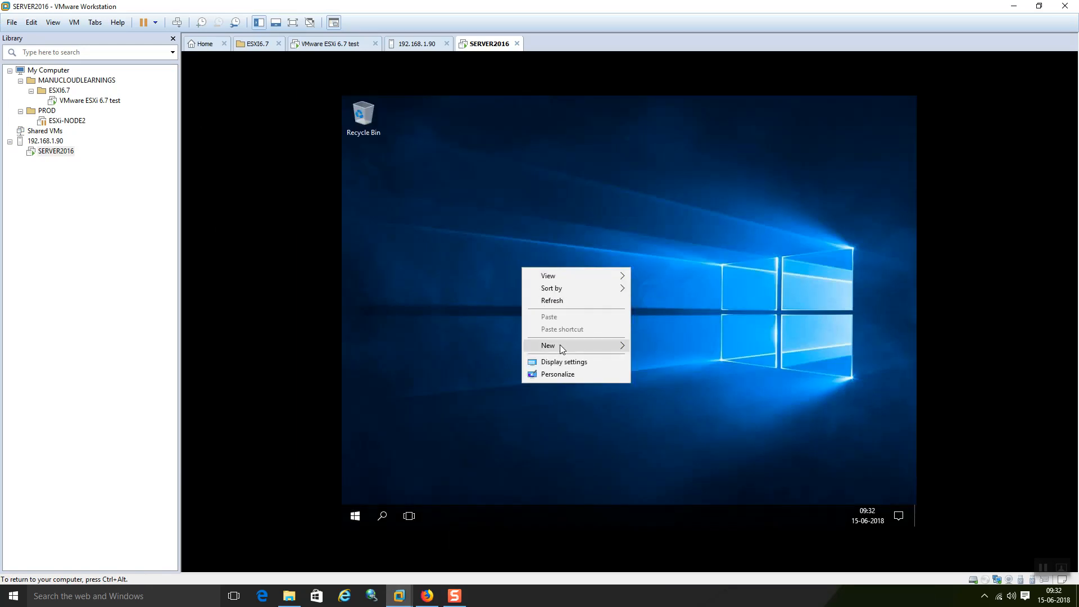
{"action": "mouse_move", "coordinate": [560, 345]}
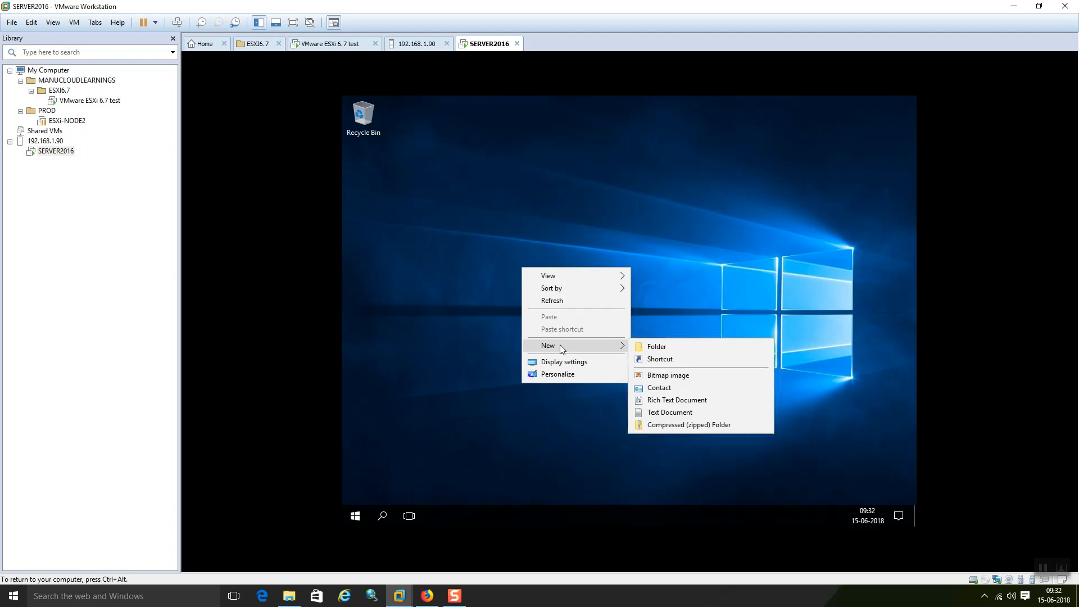
{"action": "left_click", "coordinate": [672, 345]}
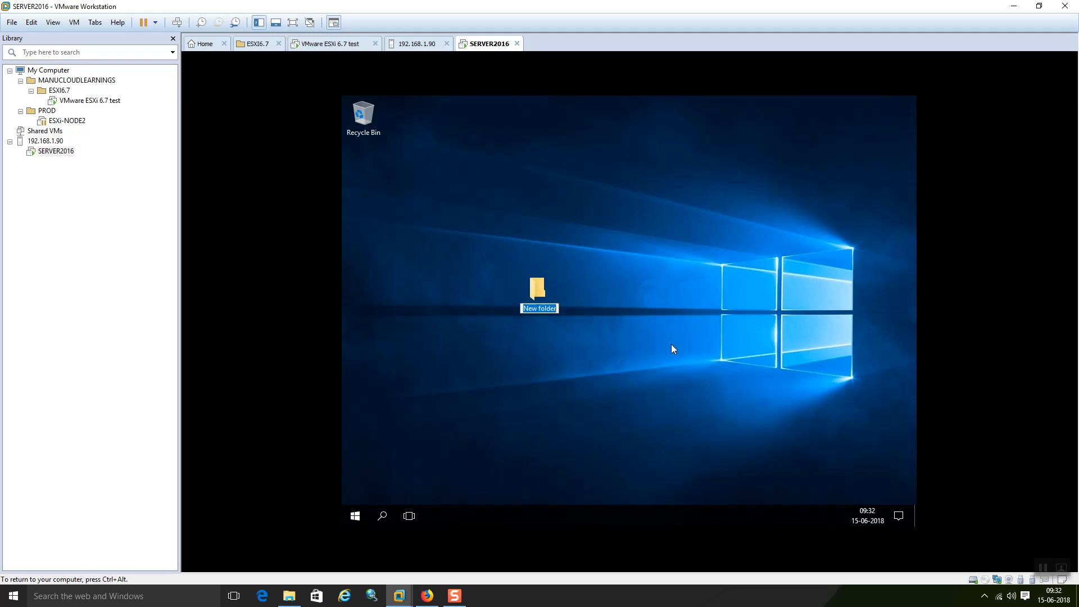
{"action": "type", "text": "SNAPSHOT TEST"}
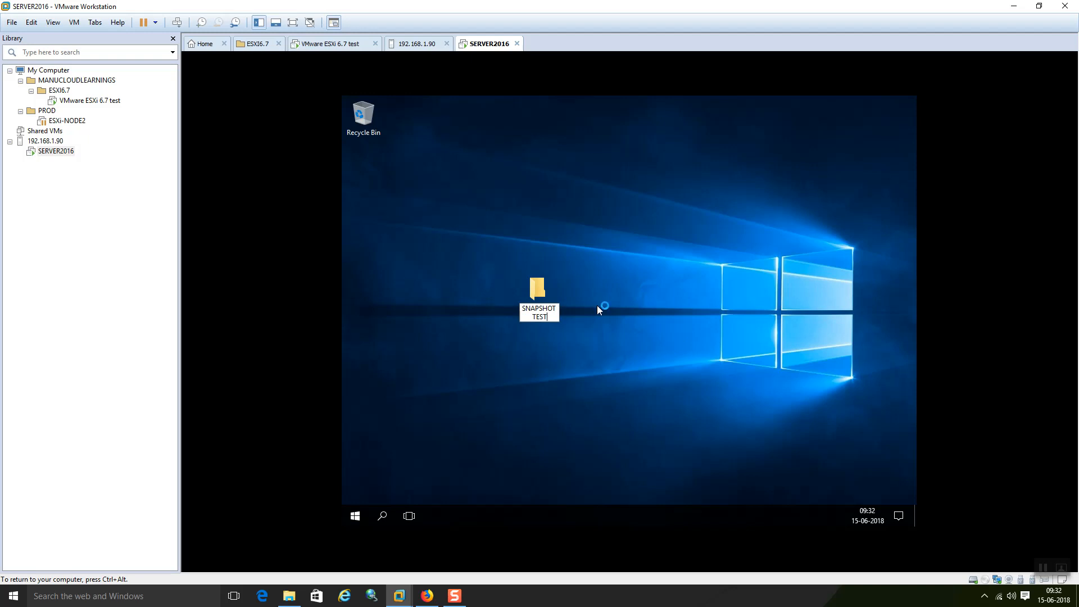
{"action": "key", "text": "Return"}
{"action": "left_click", "coordinate": [626, 277]}
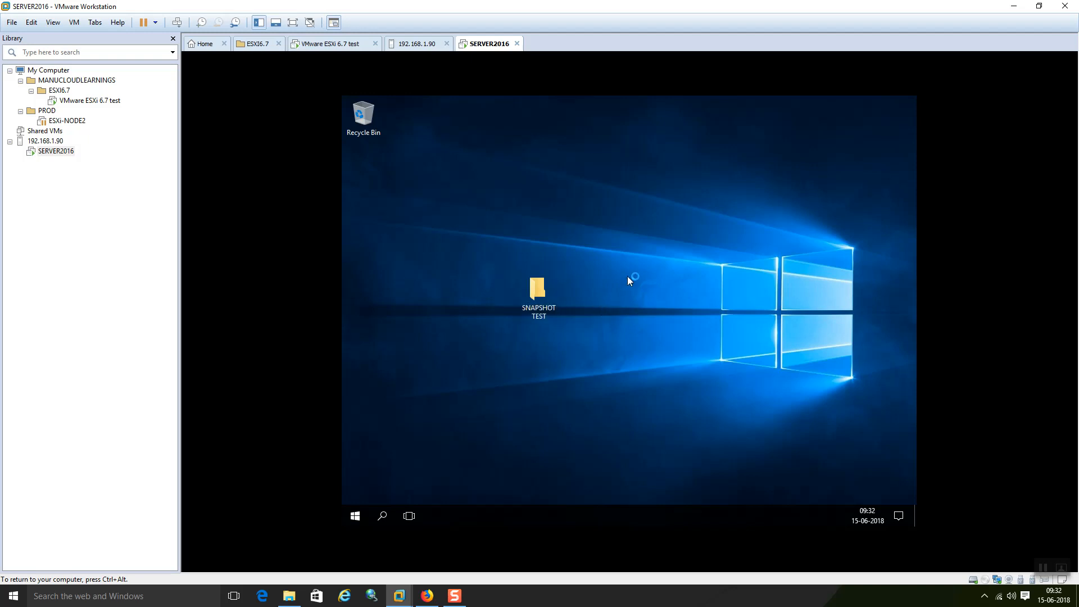
{"action": "left_click", "coordinate": [402, 597]}
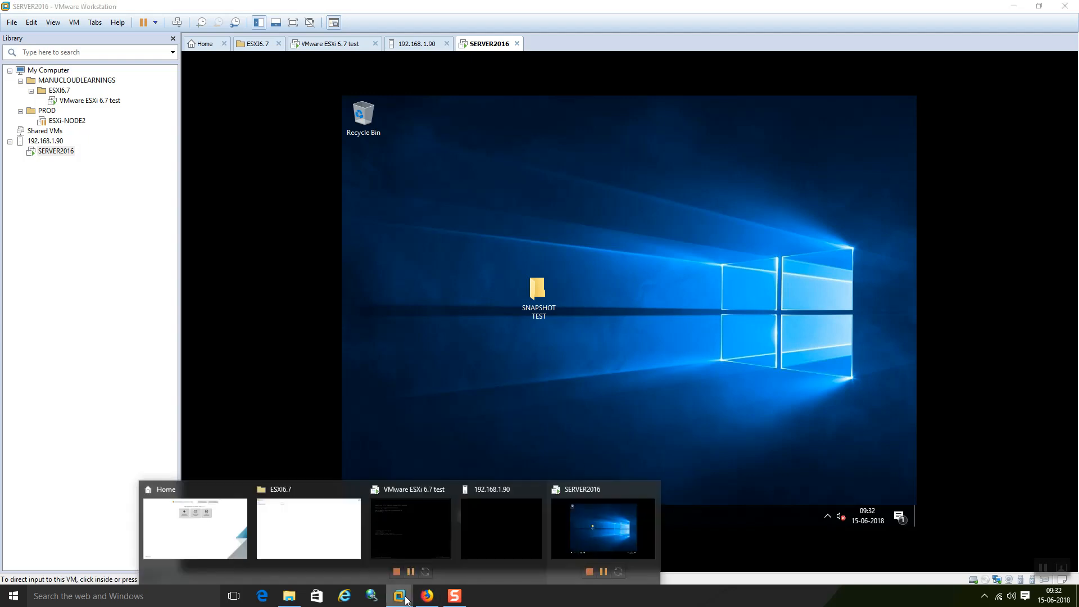
Step: Start a SERVER2016 snapshot with memory, named BEFORE DEL FILE with description Testing
{"action": "left_click", "coordinate": [427, 596]}
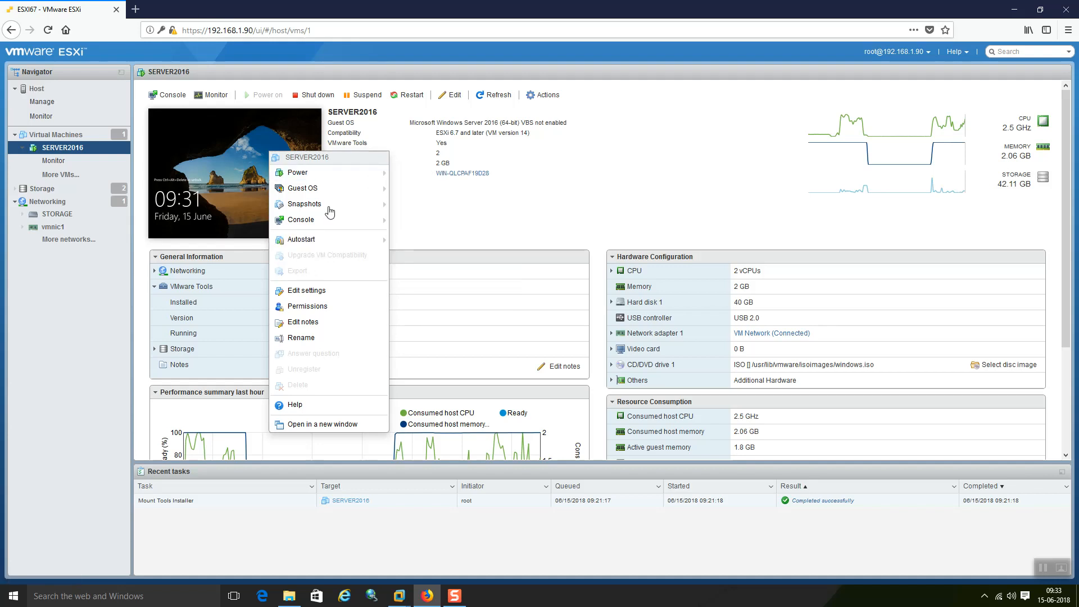
{"action": "mouse_move", "coordinate": [330, 212]}
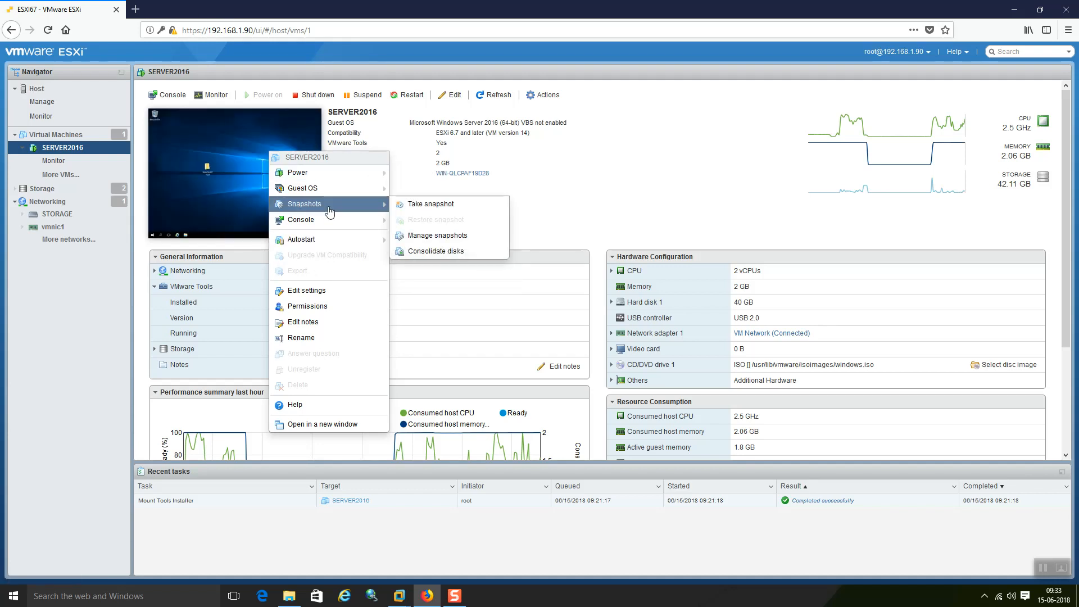
{"action": "left_click", "coordinate": [430, 207]}
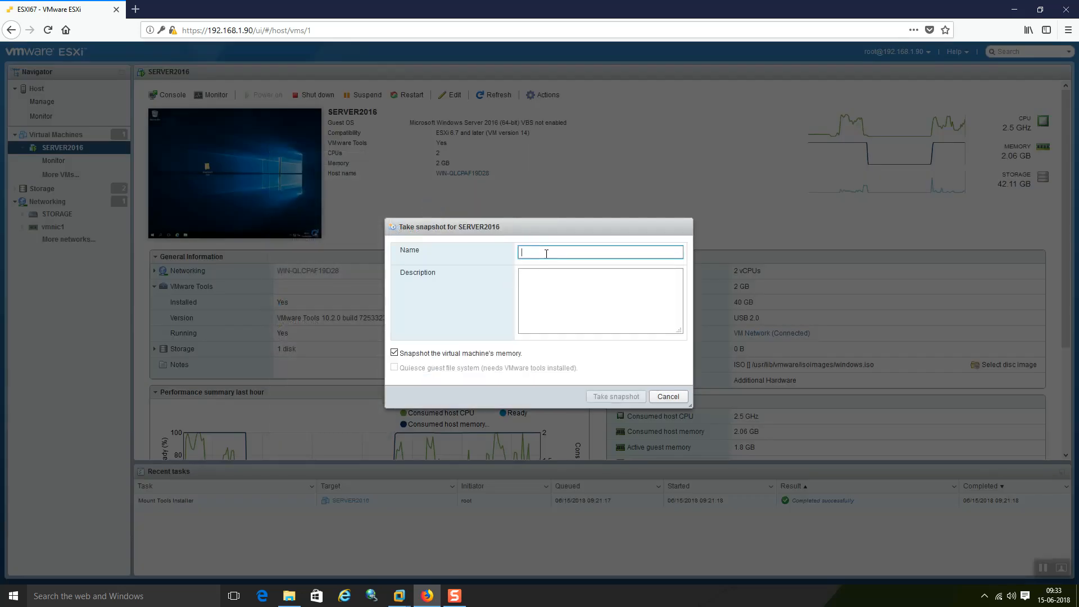
{"action": "type", "text": "BEFORE DEL FILE"}
{"action": "left_click", "coordinate": [578, 280]}
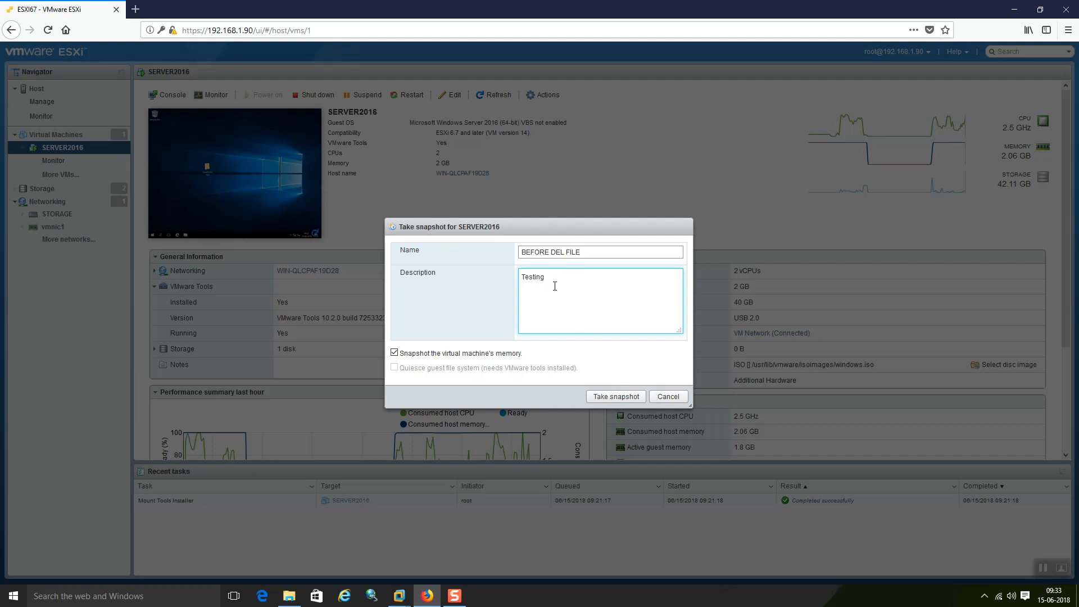
Step: Take the BEFORE DEL FILE snapshot, then check the Workstation console and release input with Ctrl+Alt
{"action": "left_click", "coordinate": [601, 397]}
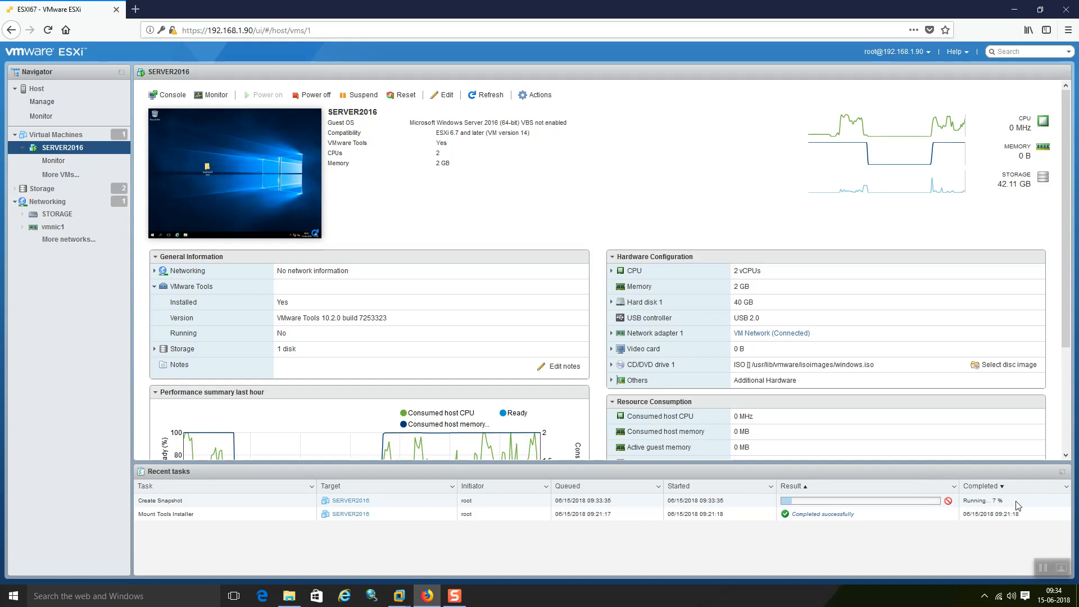
{"action": "mouse_move", "coordinate": [454, 595]}
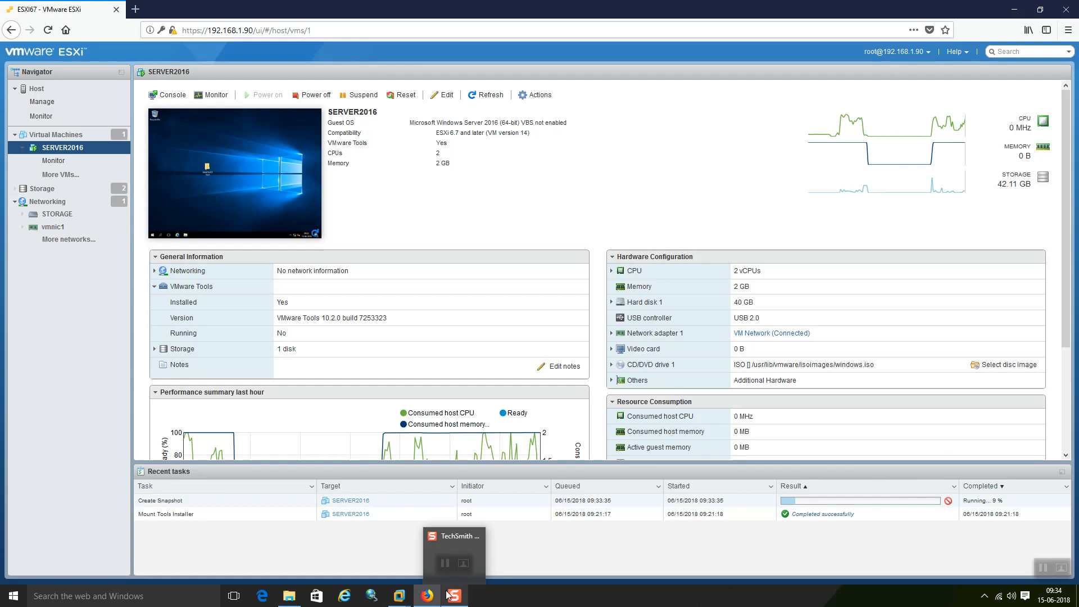
{"action": "mouse_move", "coordinate": [398, 598]}
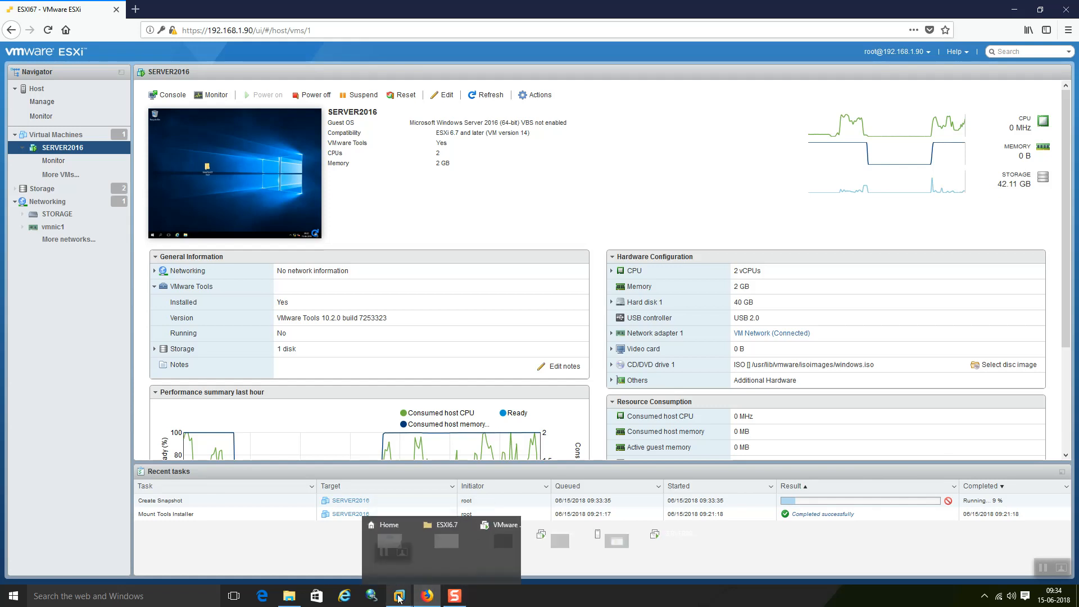
{"action": "left_click", "coordinate": [612, 534]}
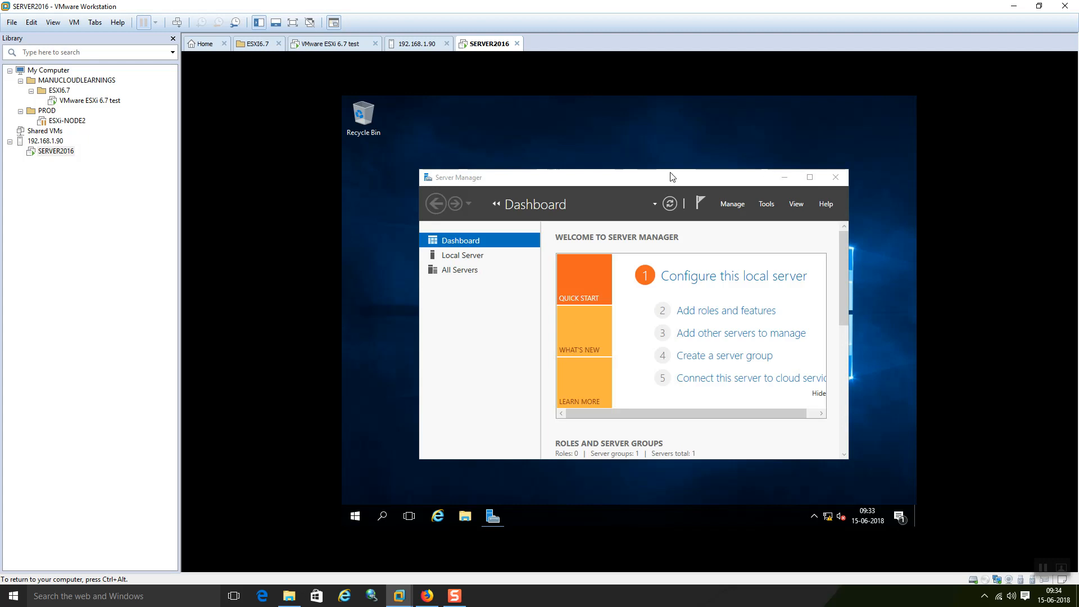
{"action": "key", "text": "ctrl+alt"}
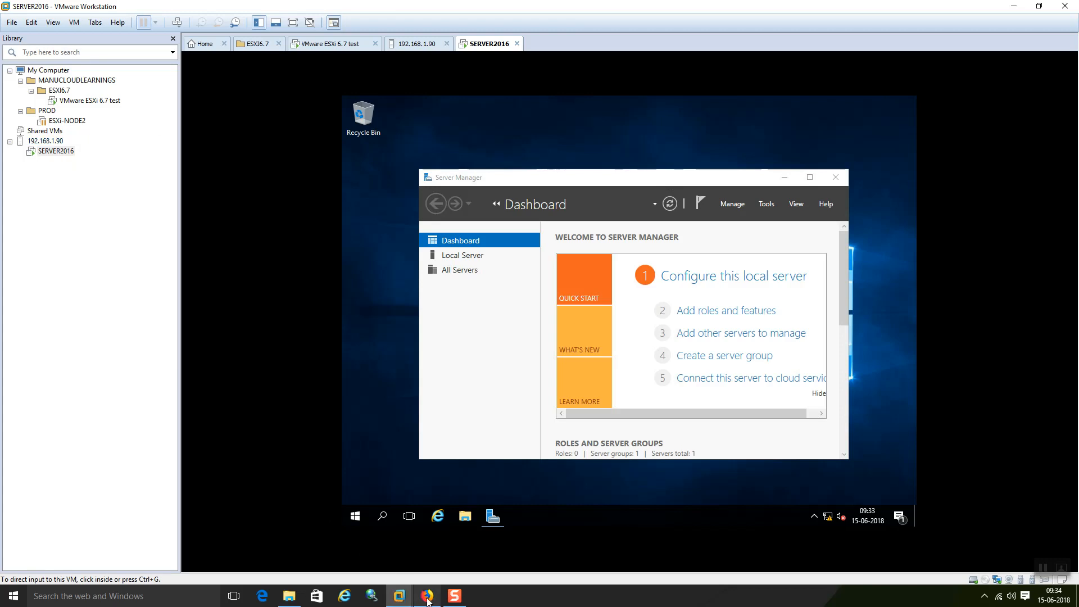
Step: Return to the ESXi Host Client and scroll the SERVER2016 summary while the snapshot task runs
{"action": "mouse_move", "coordinate": [429, 600]}
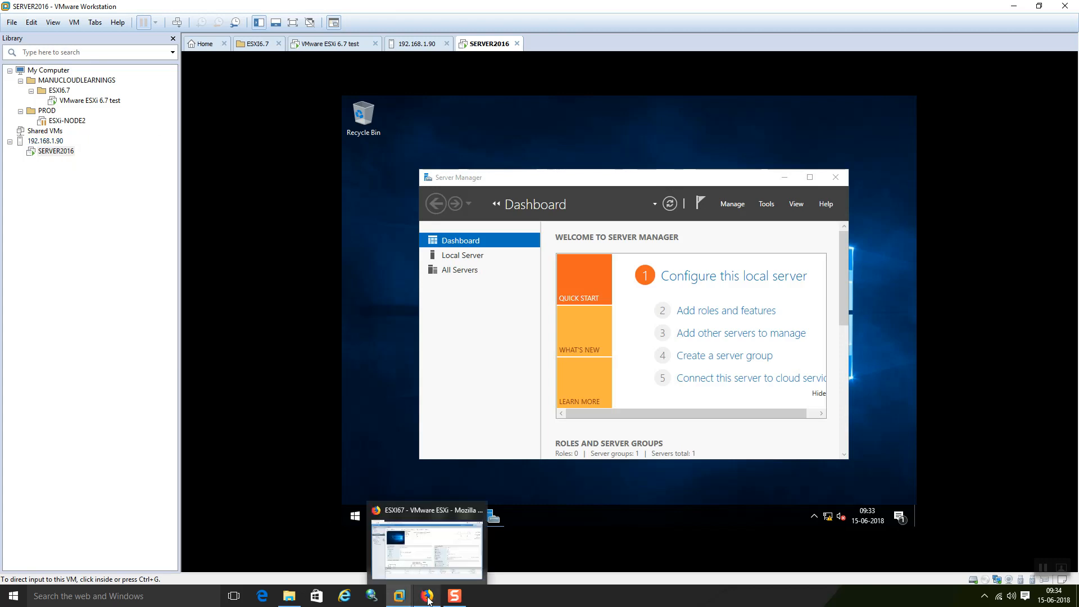
{"action": "left_click", "coordinate": [417, 557]}
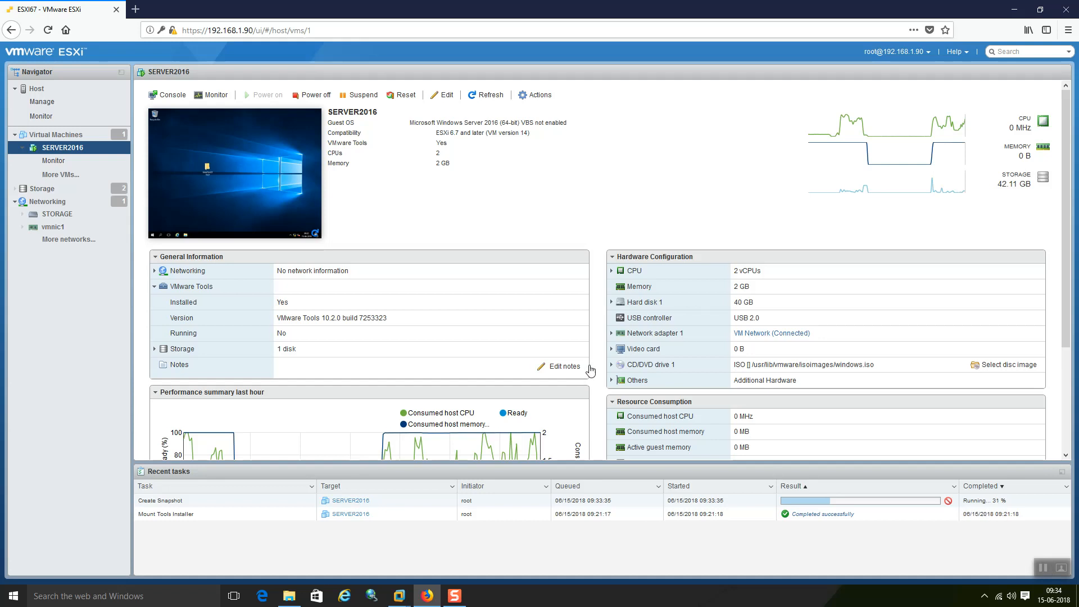
{"action": "scroll", "coordinate": [861, 396], "scroll_direction": "down", "scroll_amount": 3}
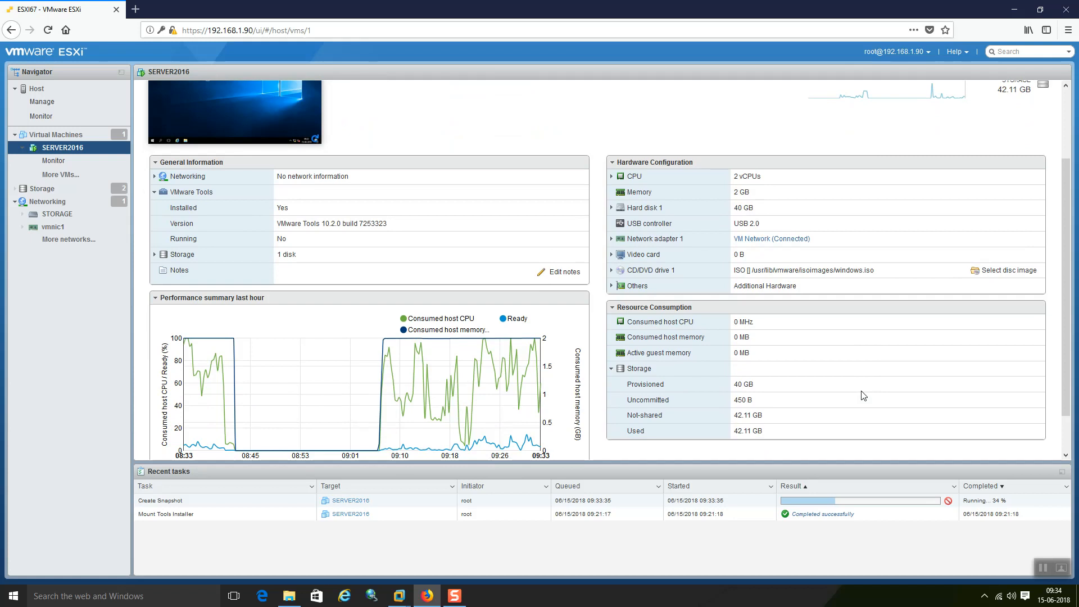
{"action": "scroll", "coordinate": [863, 396], "scroll_direction": "down", "scroll_amount": 2}
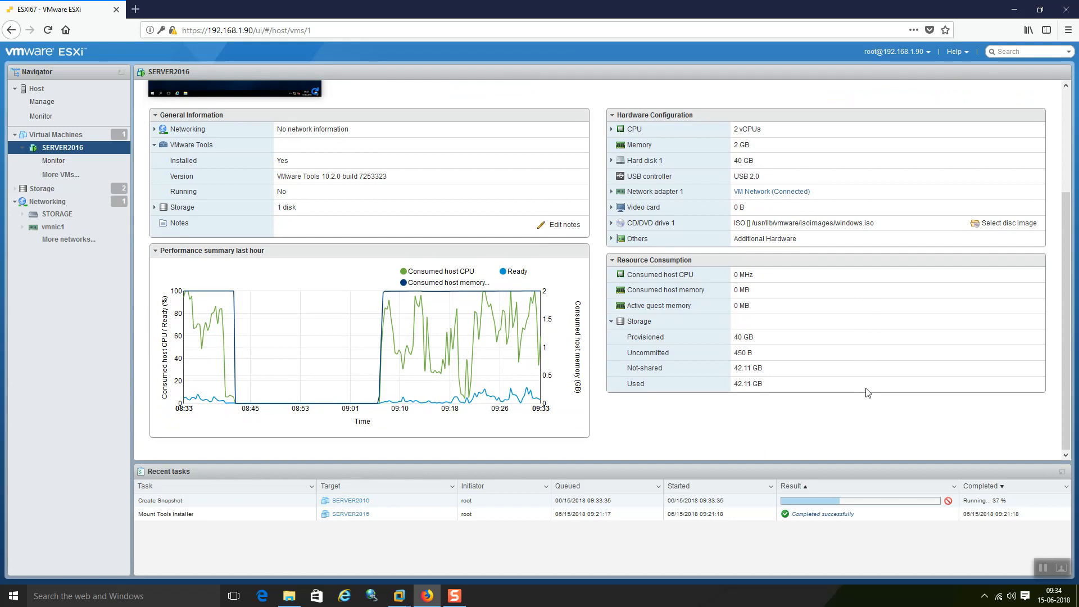
{"action": "scroll", "coordinate": [869, 392], "scroll_direction": "up", "scroll_amount": 5}
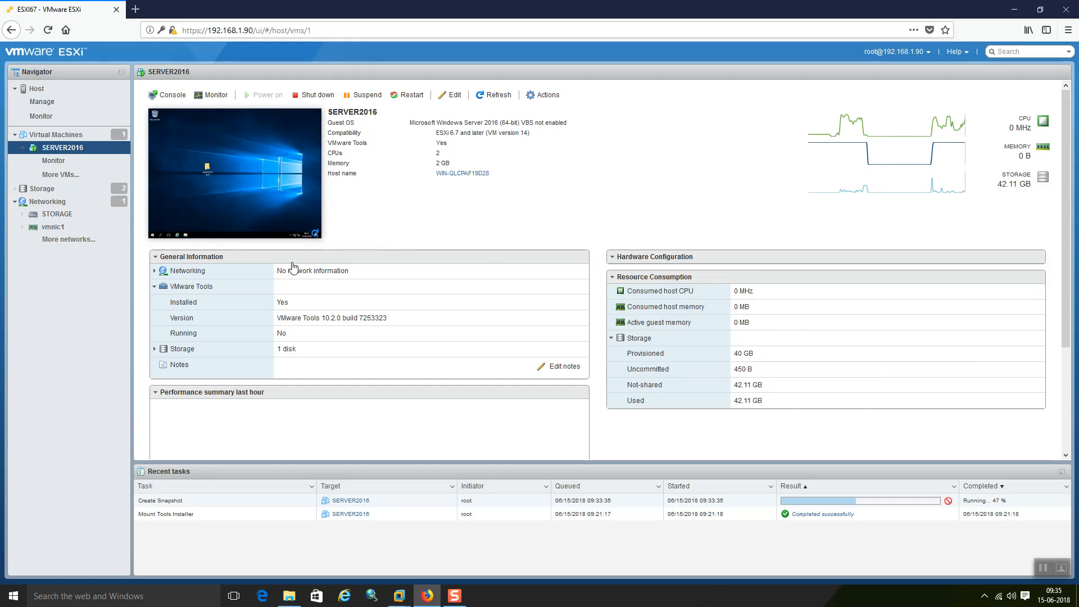
Step: Check the host's Security & users authentication settings, trying Join domain and then cancelling it
{"action": "left_click", "coordinate": [63, 107]}
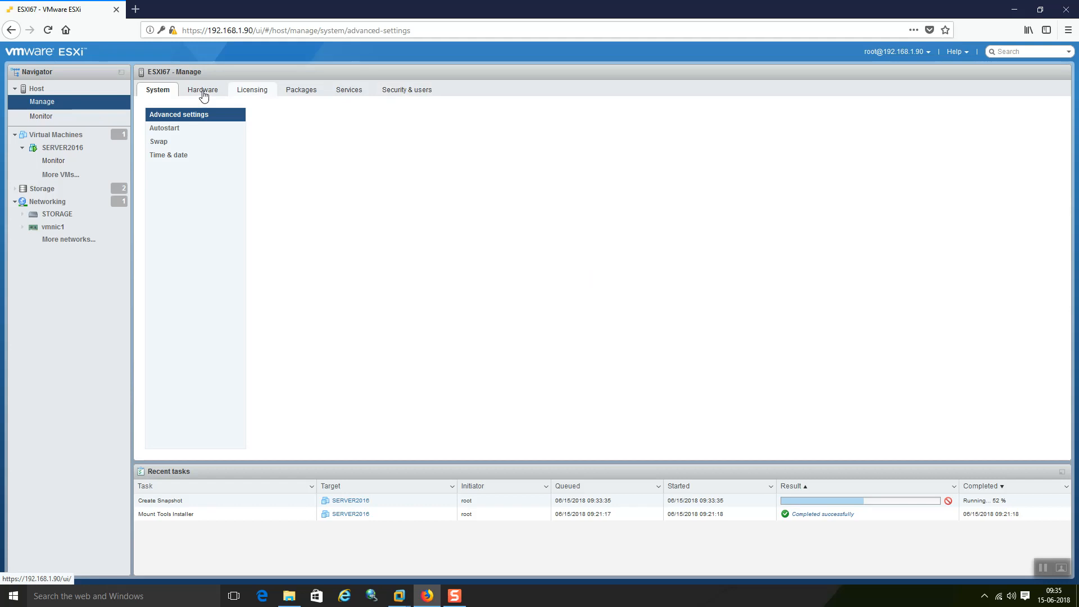
{"action": "left_click", "coordinate": [174, 156]}
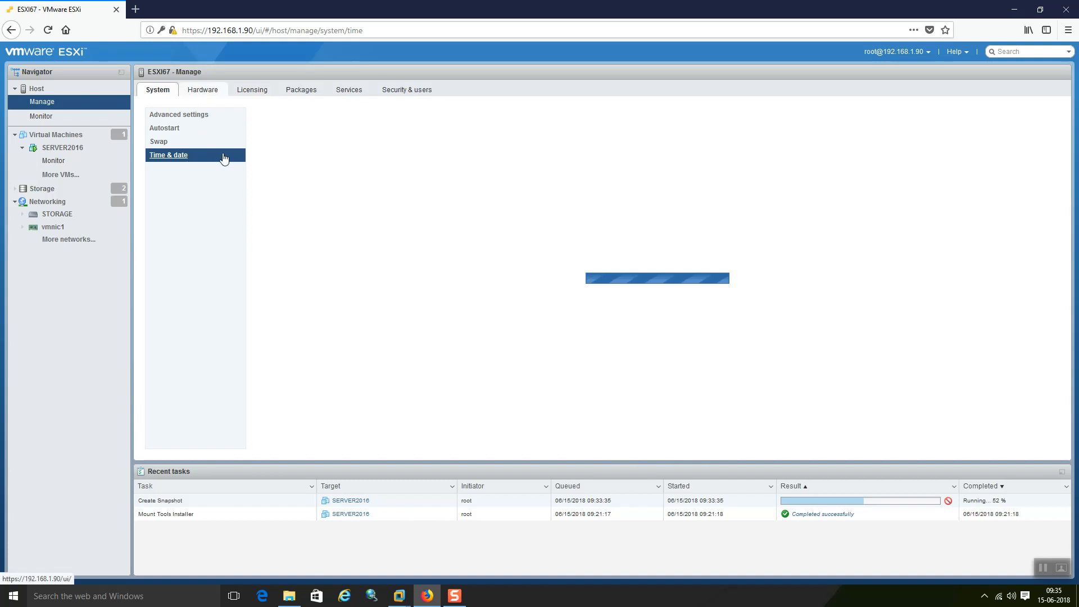
{"action": "left_click", "coordinate": [418, 93]}
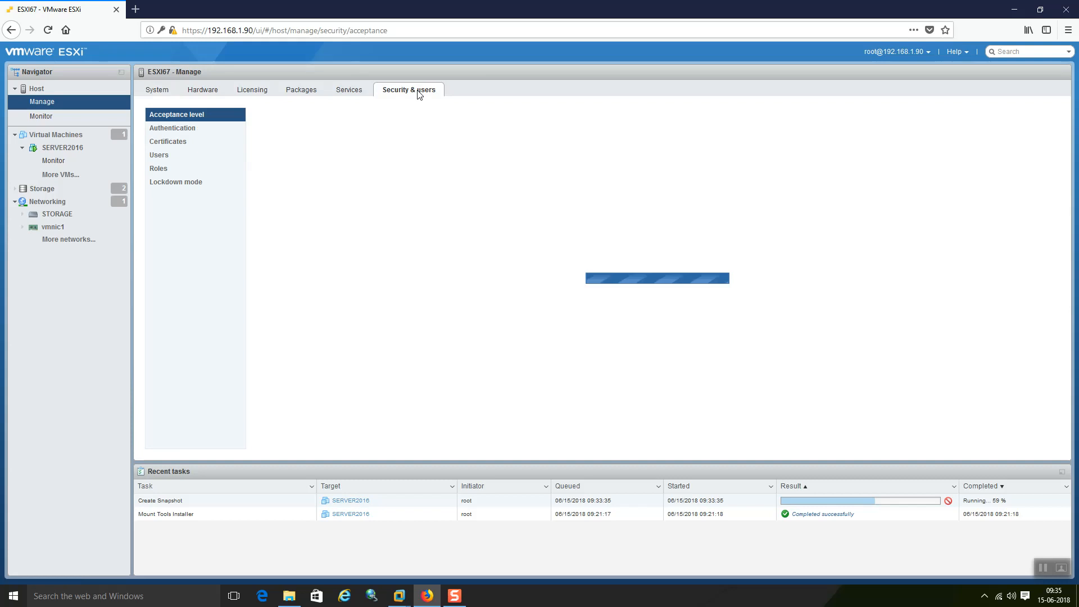
{"action": "left_click", "coordinate": [174, 131]}
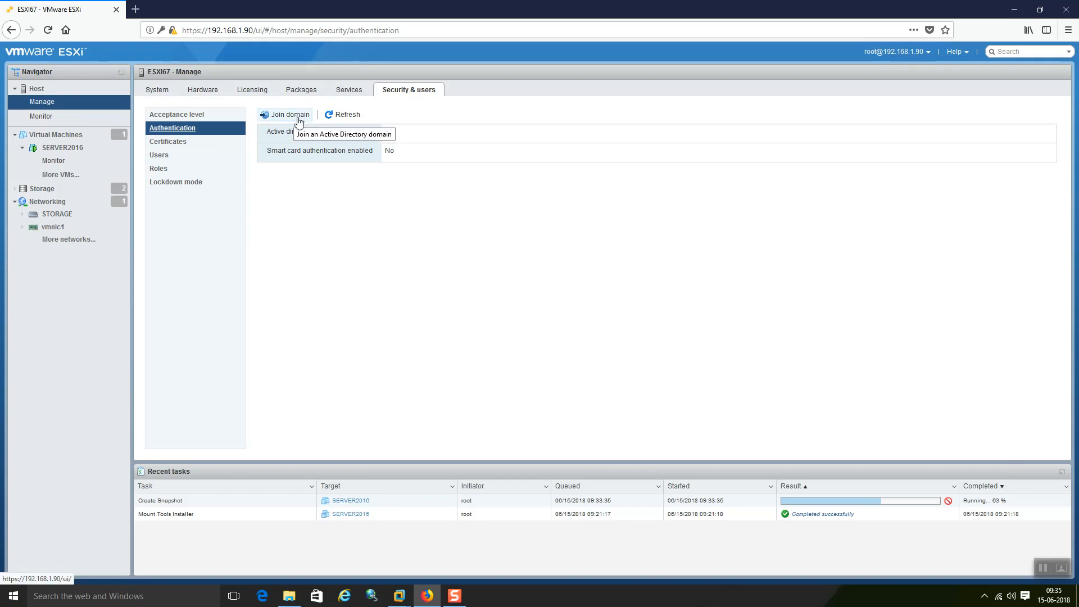
{"action": "left_click", "coordinate": [292, 120]}
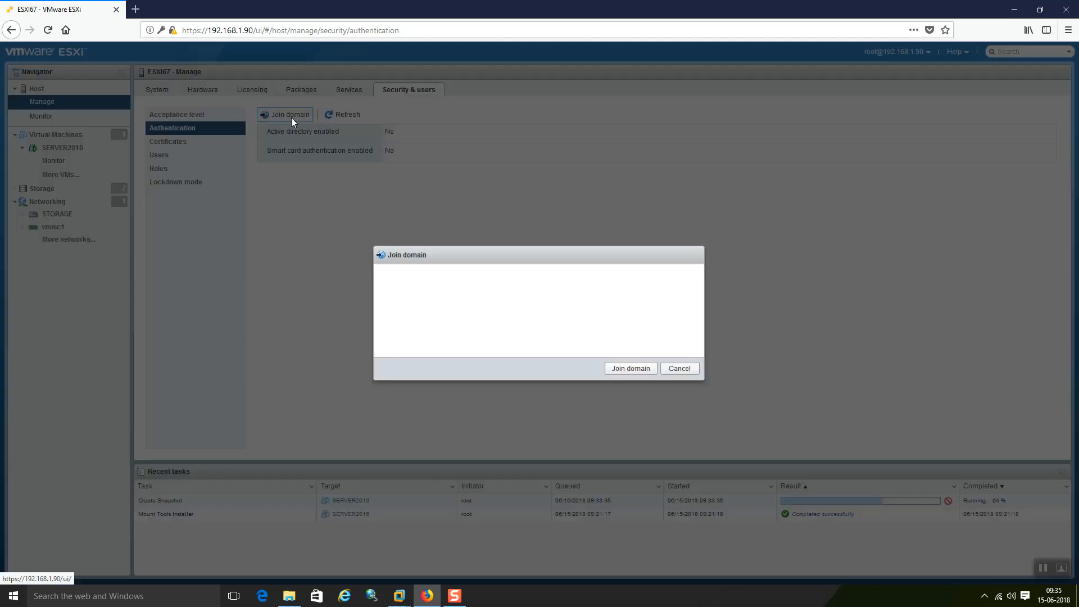
{"action": "left_click", "coordinate": [678, 369]}
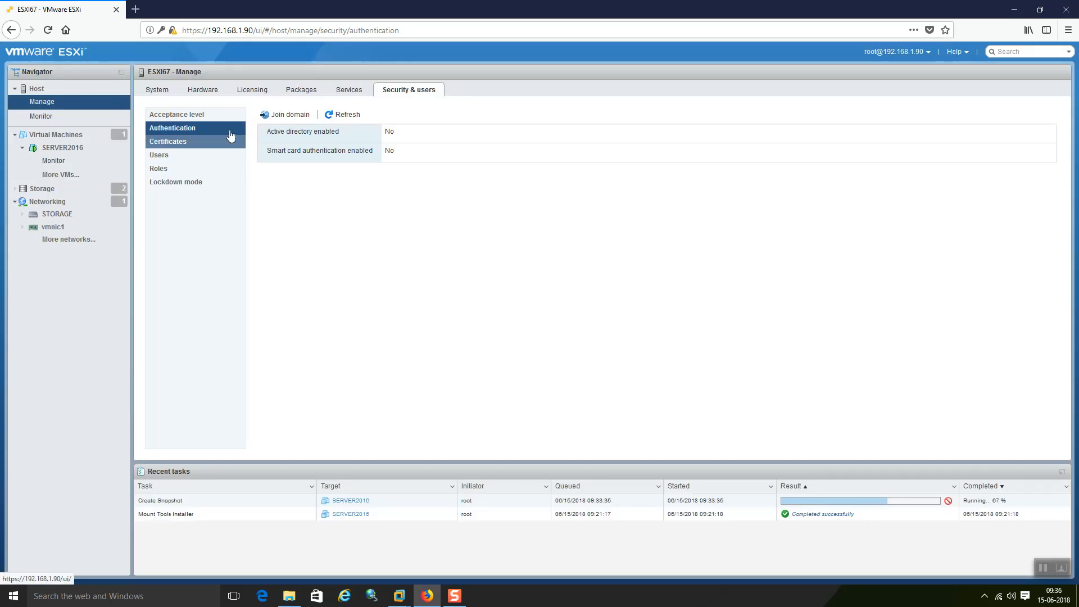
Step: Browse the Hardware, Services and System tabs, then load the 1045 advanced system settings
{"action": "left_click", "coordinate": [209, 96]}
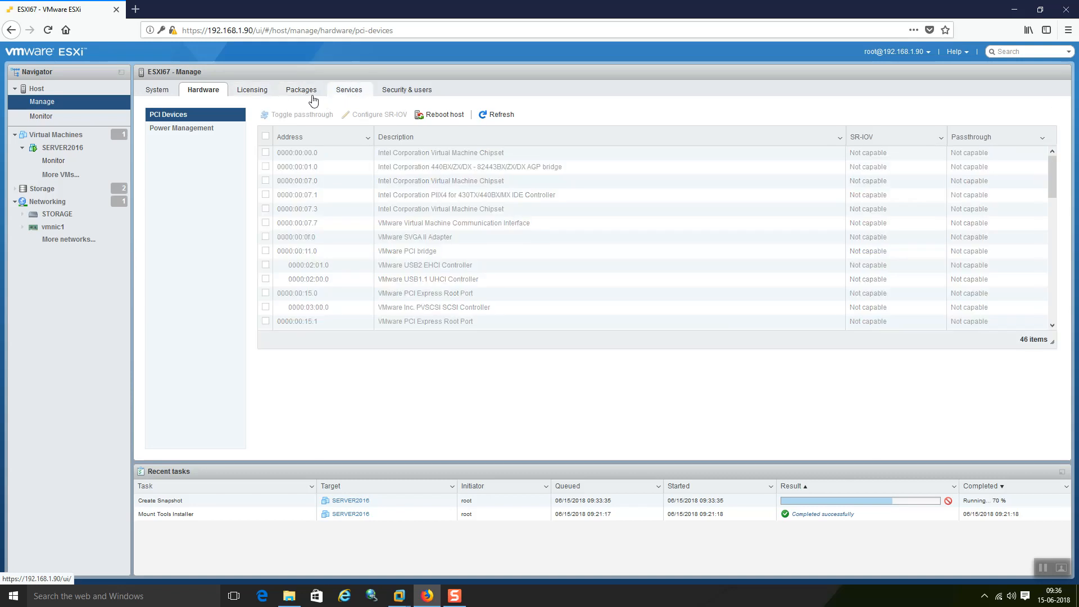
{"action": "left_click", "coordinate": [347, 96]}
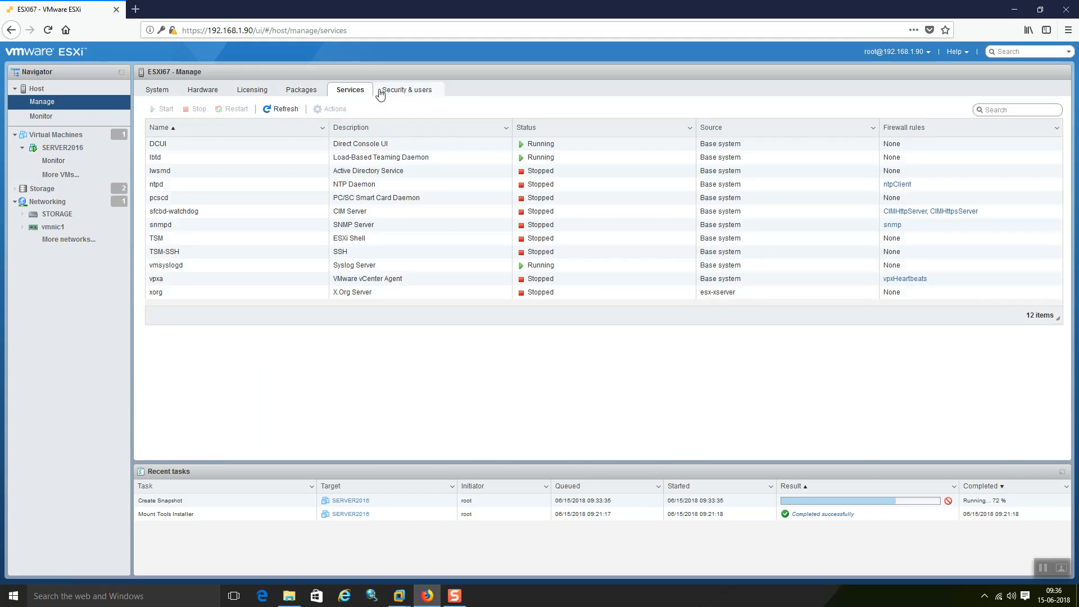
{"action": "left_click", "coordinate": [158, 91]}
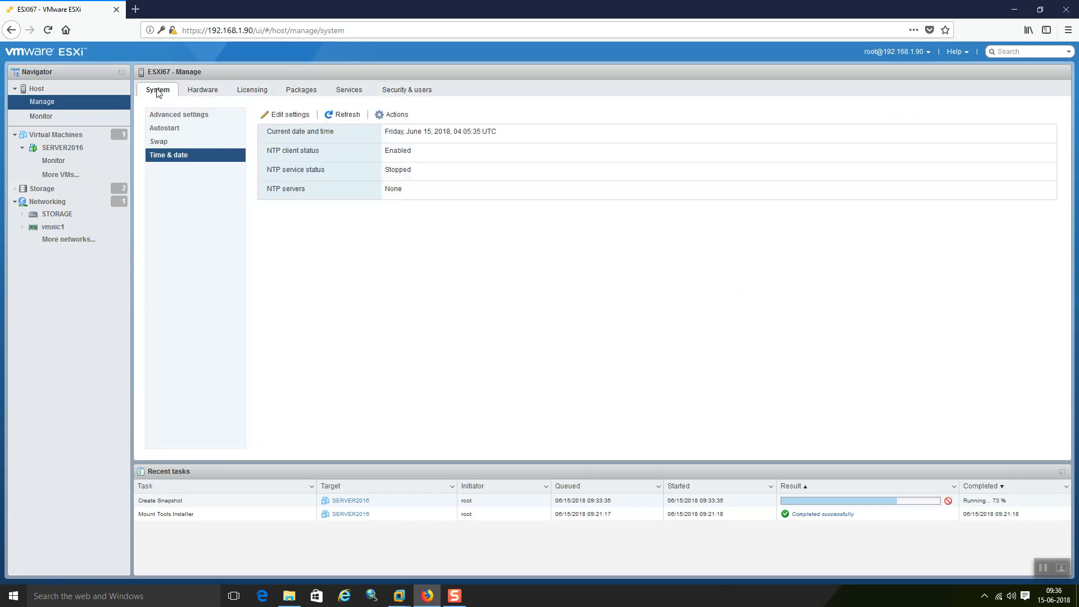
{"action": "left_click", "coordinate": [185, 117]}
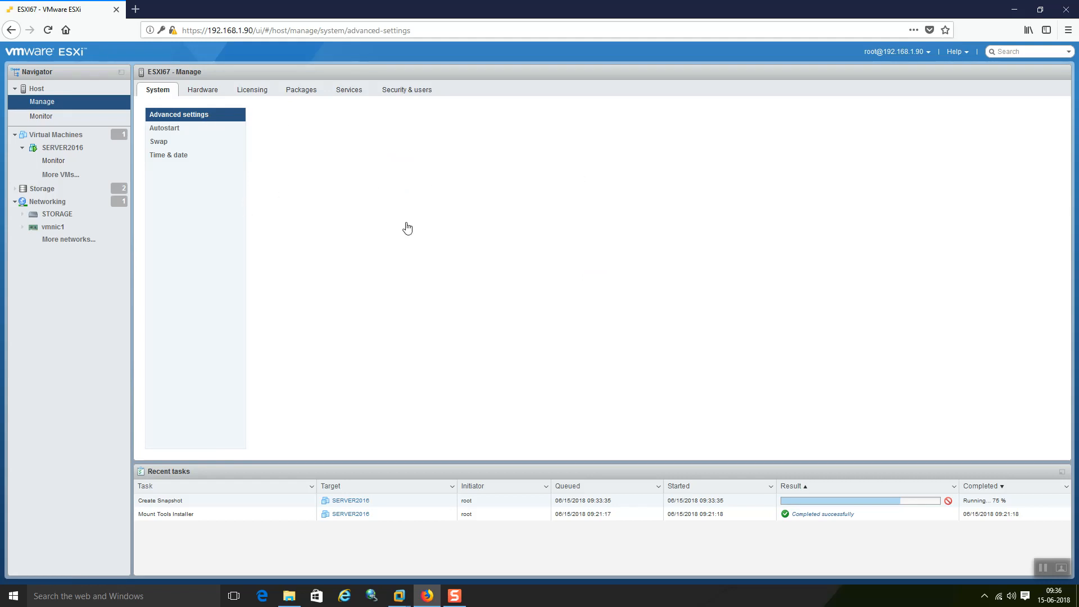
{"action": "left_click", "coordinate": [220, 116]}
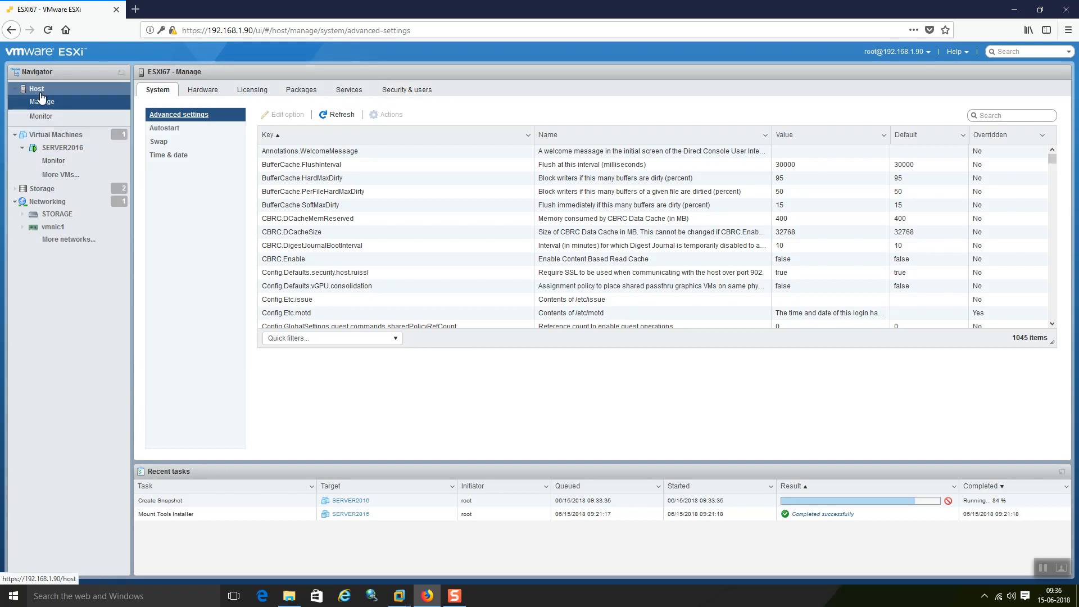
Step: Check the ESXI67 host summary's Networking section, which lists no DNS servers
{"action": "left_click", "coordinate": [40, 93]}
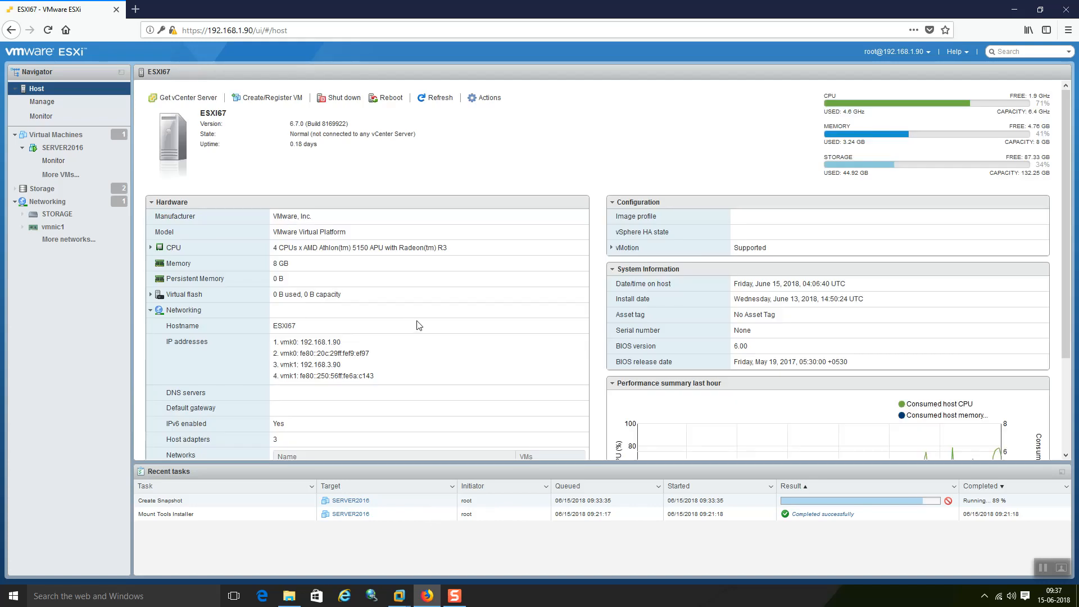
{"action": "scroll", "coordinate": [421, 324], "scroll_direction": "down", "scroll_amount": 3}
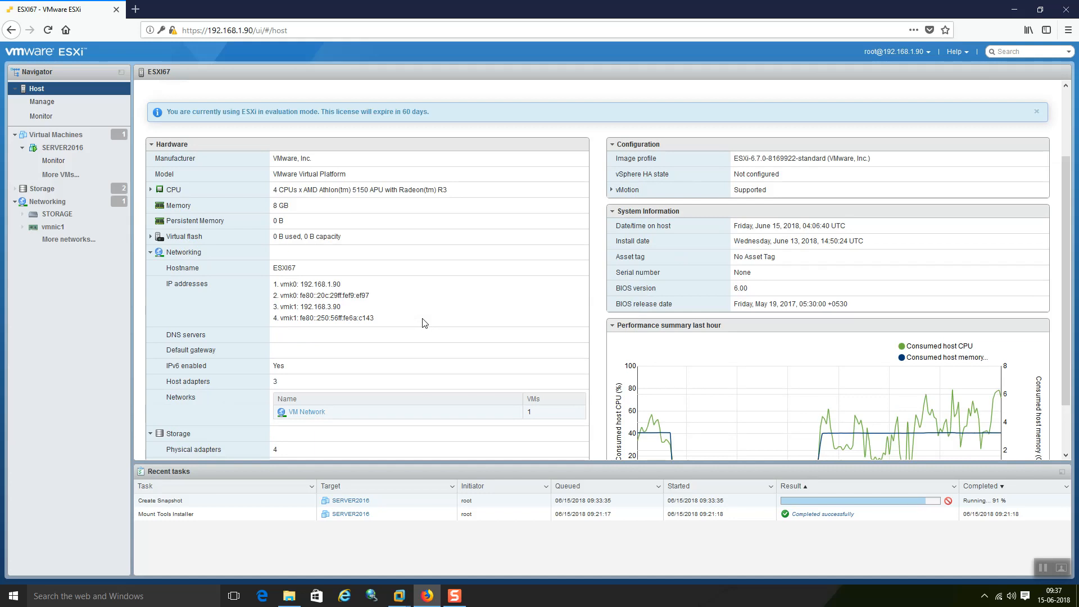
{"action": "scroll", "coordinate": [425, 324], "scroll_direction": "down", "scroll_amount": 2}
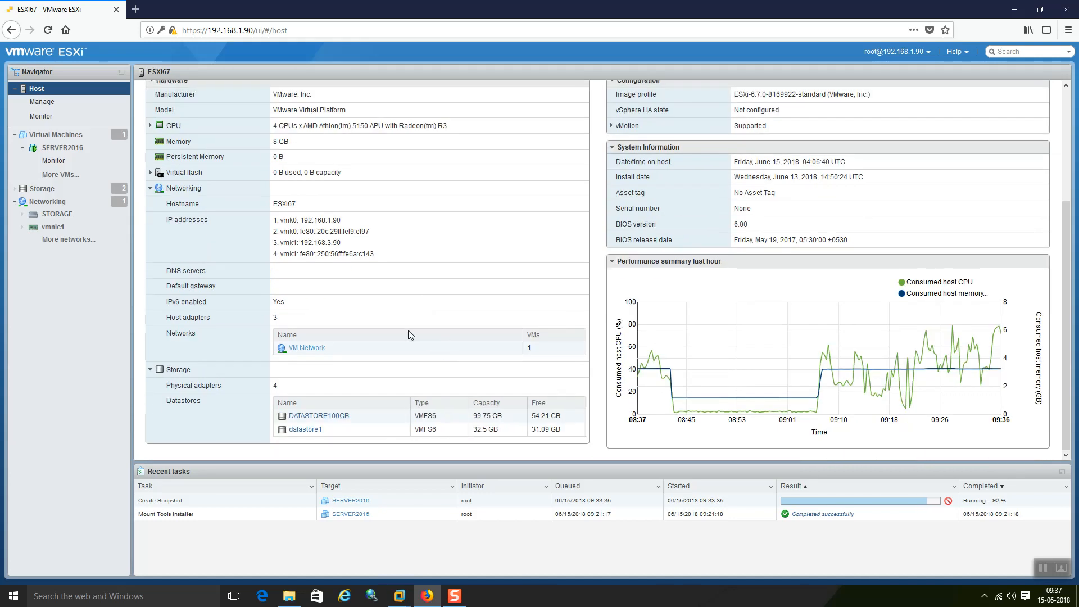
{"action": "scroll", "coordinate": [393, 331], "scroll_direction": "up", "scroll_amount": 1}
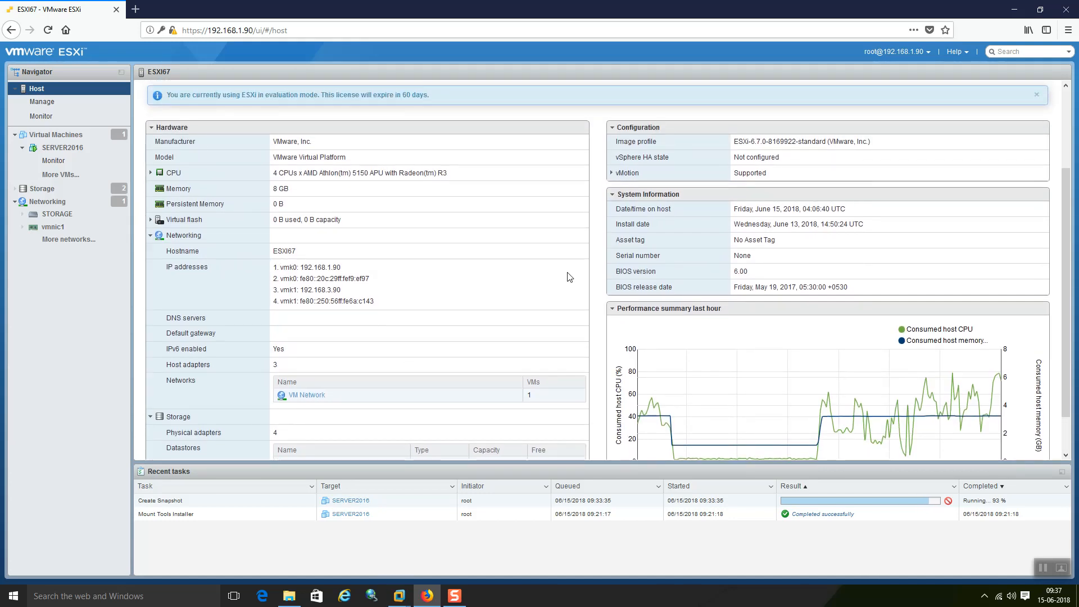
{"action": "scroll", "coordinate": [573, 275], "scroll_direction": "up", "scroll_amount": 3}
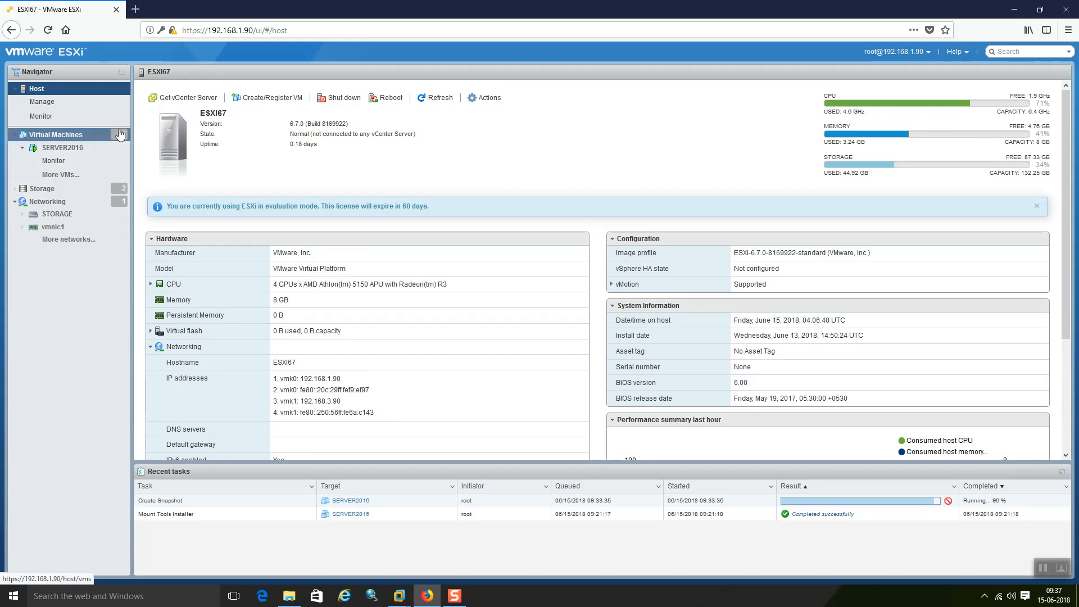
{"action": "left_click", "coordinate": [50, 107]}
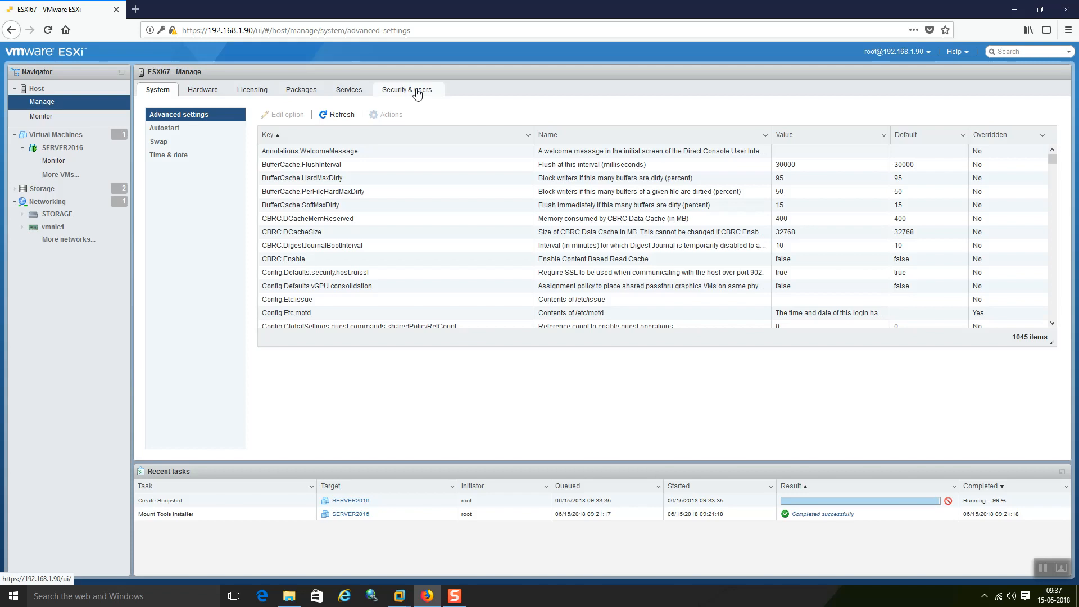
Step: Open the host's Security & users settings, then switch to the SERVER2016 console in VMware Workstation
{"action": "left_click", "coordinate": [417, 93]}
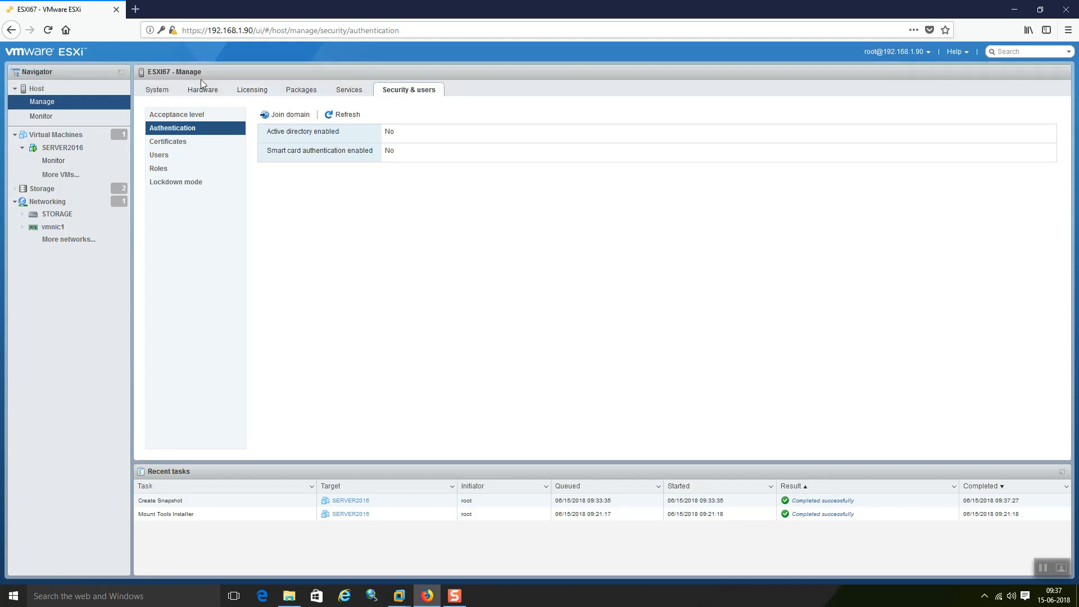
{"action": "left_click", "coordinate": [401, 600]}
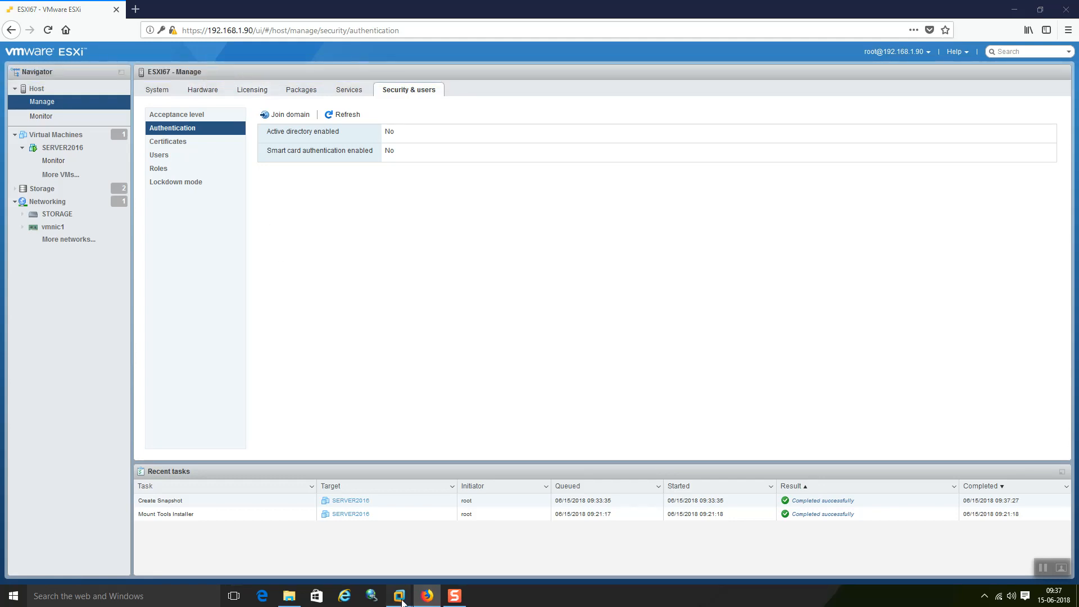
{"action": "left_click", "coordinate": [605, 496]}
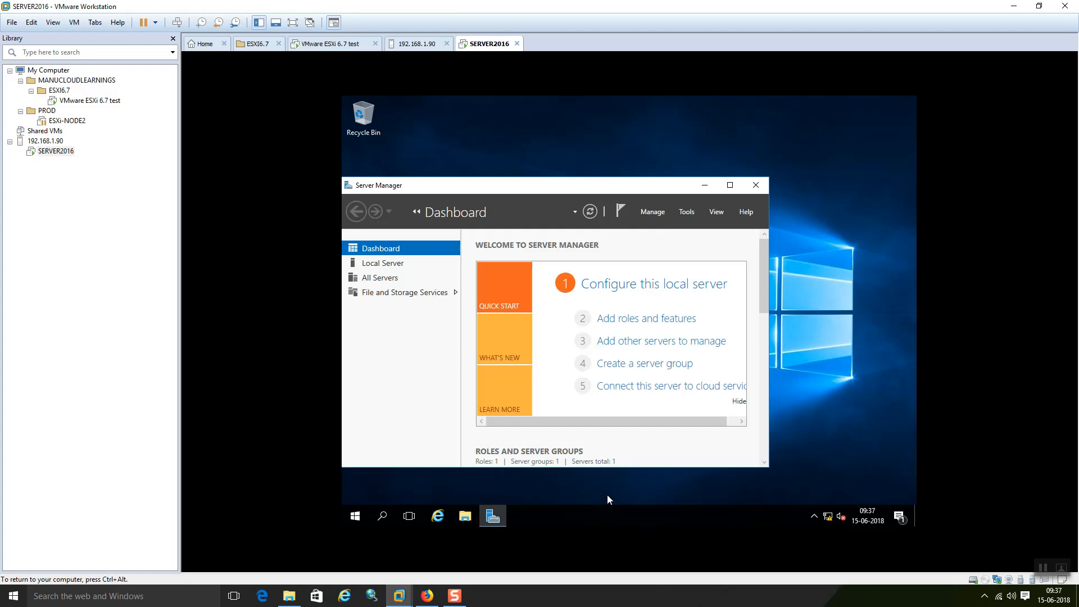
Step: Close Server Manager and permanently delete the SNAPSHOT TEST folder from the desktop
{"action": "left_click", "coordinate": [755, 186]}
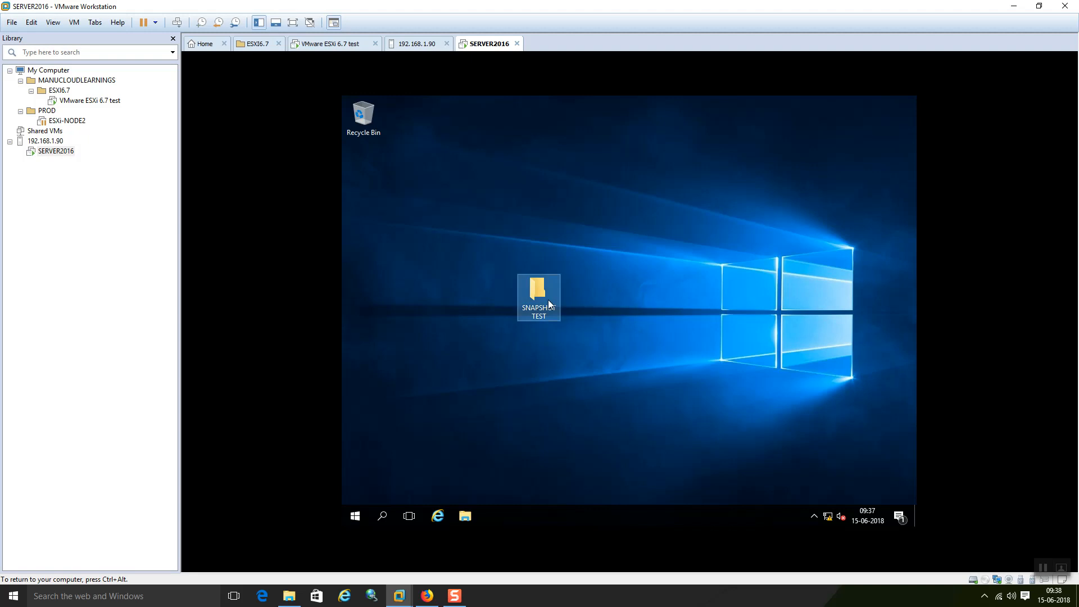
{"action": "key", "text": "shift+Delete"}
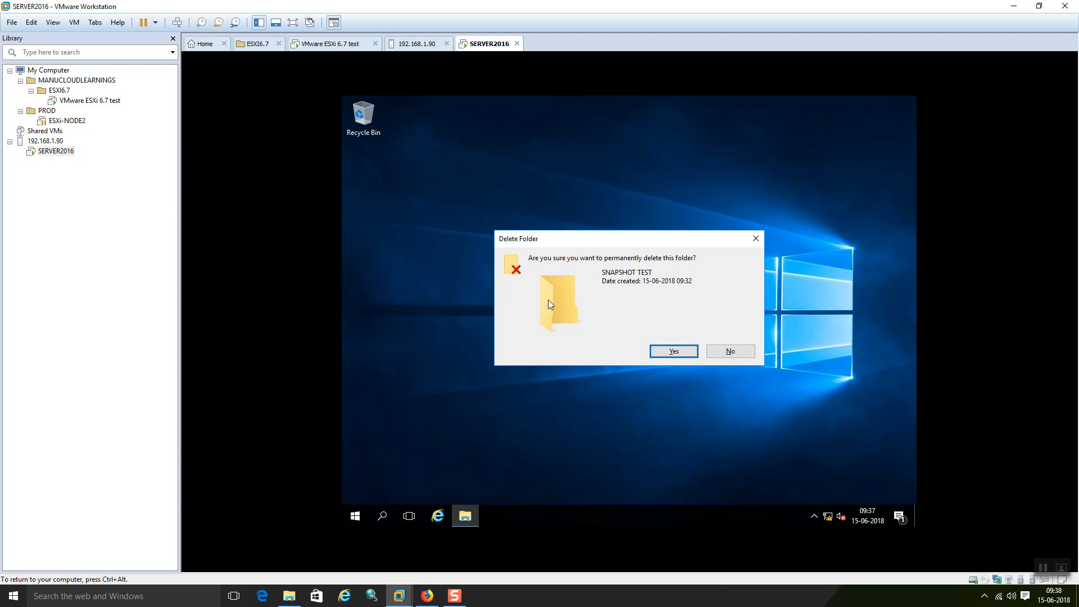
{"action": "left_click_drag", "start_coordinate": [585, 238], "coordinate": [667, 236]}
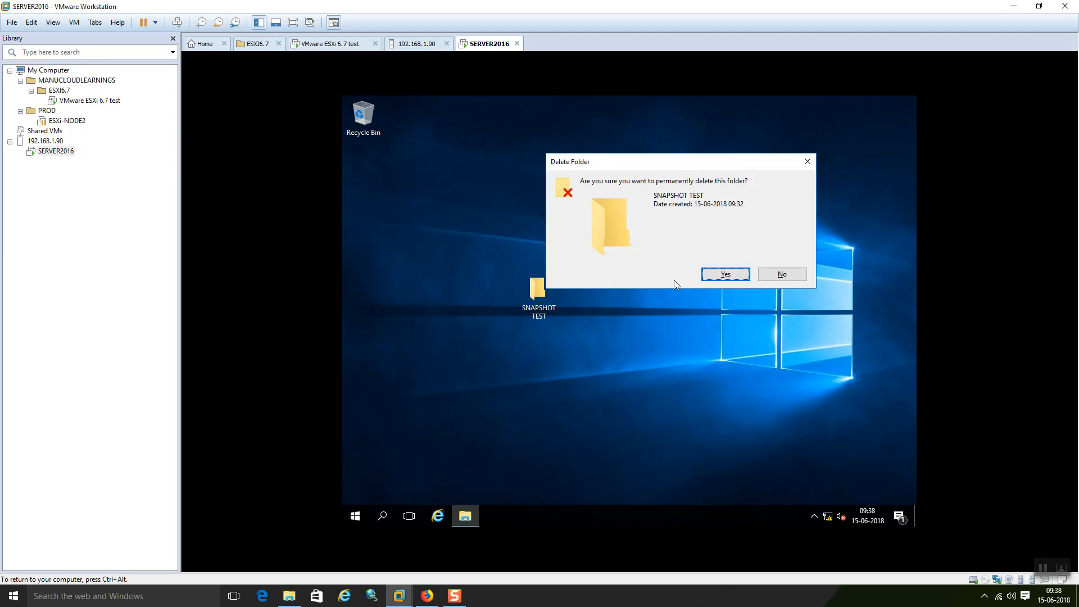
{"action": "left_click", "coordinate": [726, 281]}
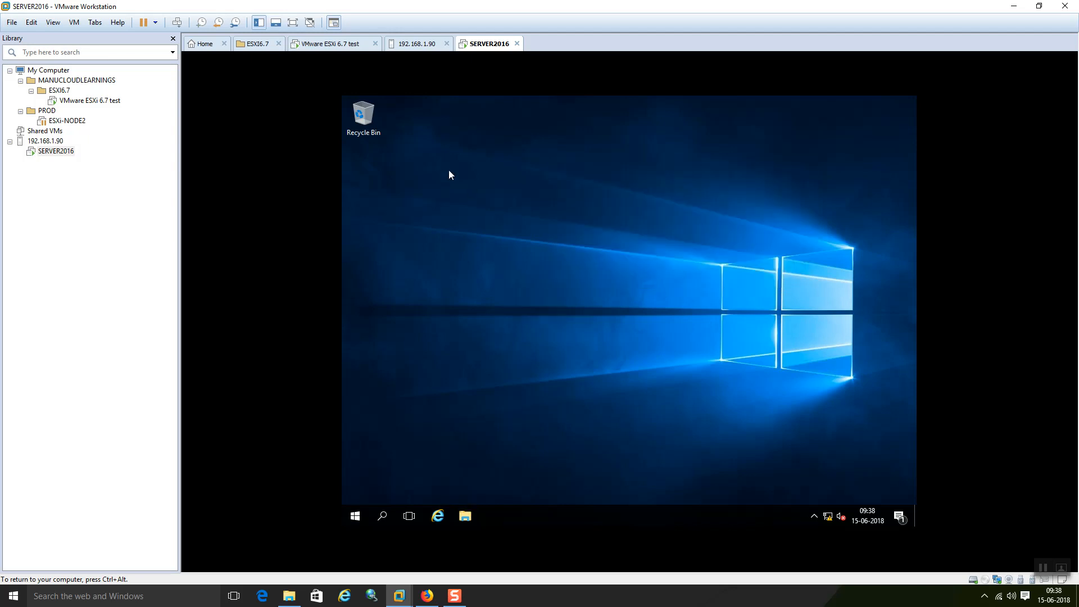
Step: Refresh the SERVER2016 desktop and switch back to the ESXi host client
{"action": "right_click", "coordinate": [371, 136]}
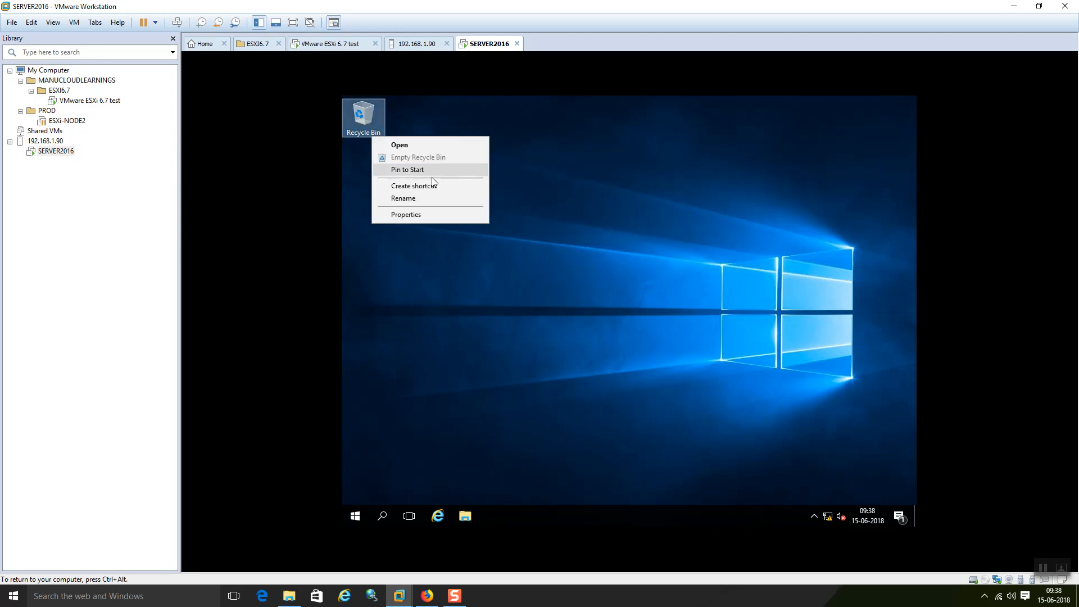
{"action": "left_click", "coordinate": [482, 106]}
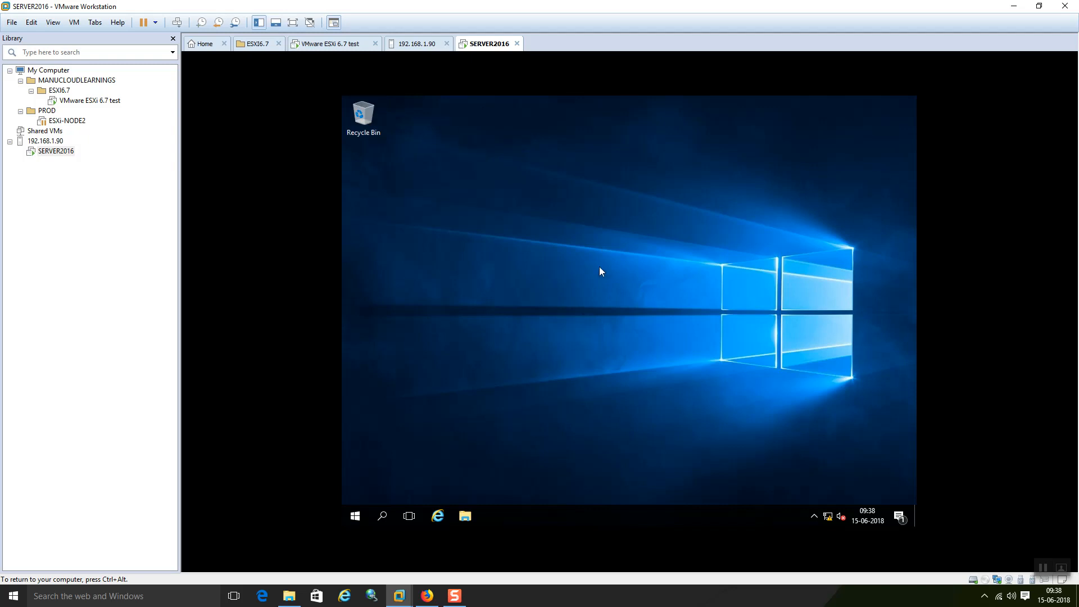
{"action": "right_click", "coordinate": [529, 237]}
{"action": "left_click", "coordinate": [568, 269]}
{"action": "right_click", "coordinate": [551, 180]}
{"action": "left_click", "coordinate": [584, 213]}
{"action": "left_click", "coordinate": [427, 595]}
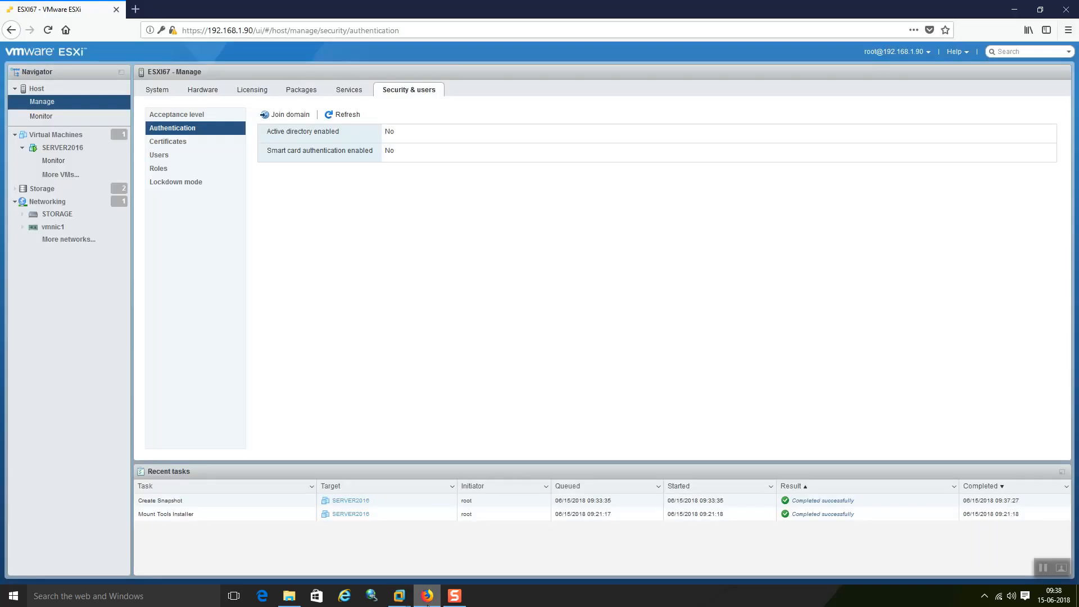
Step: Open SERVER2016's Manage snapshots window and select the BEFORE DEL FILE snapshot
{"action": "left_click", "coordinate": [72, 151]}
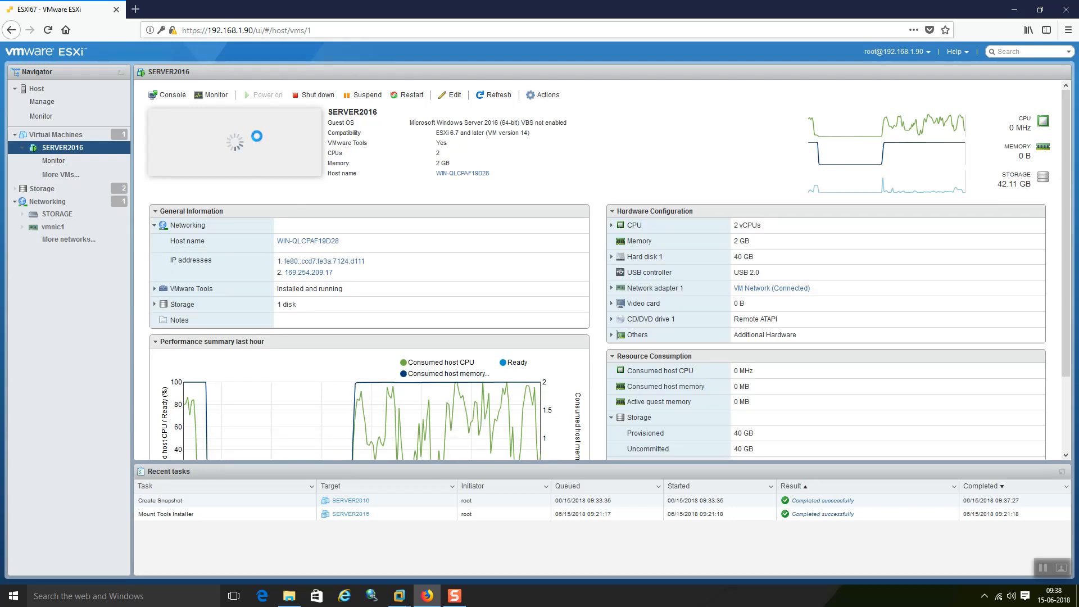
{"action": "right_click", "coordinate": [257, 136]}
{"action": "mouse_move", "coordinate": [321, 208]}
{"action": "mouse_move", "coordinate": [359, 192]}
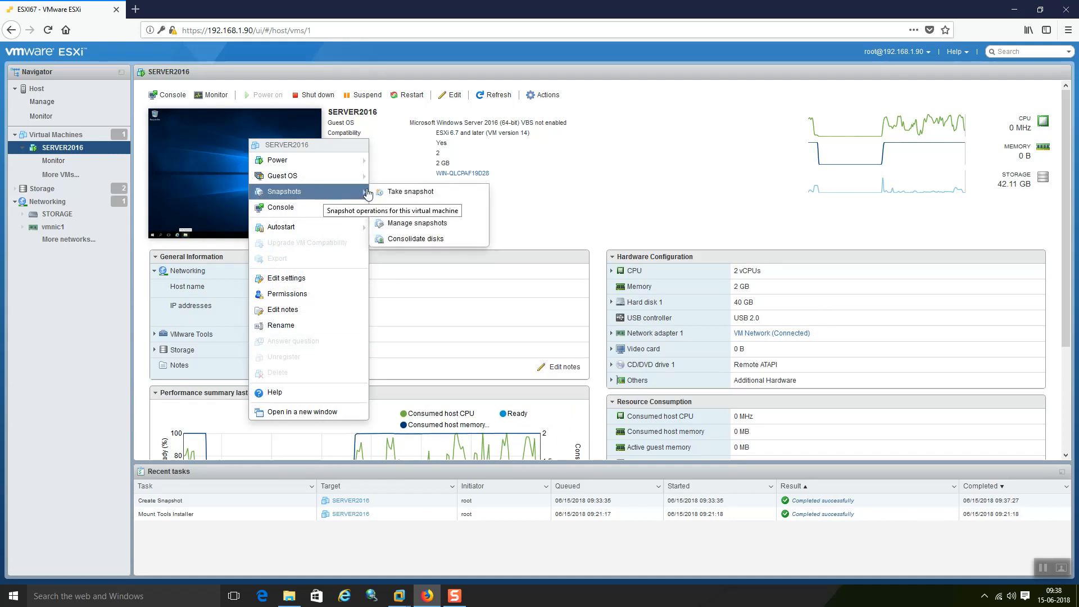
{"action": "left_click", "coordinate": [453, 227]}
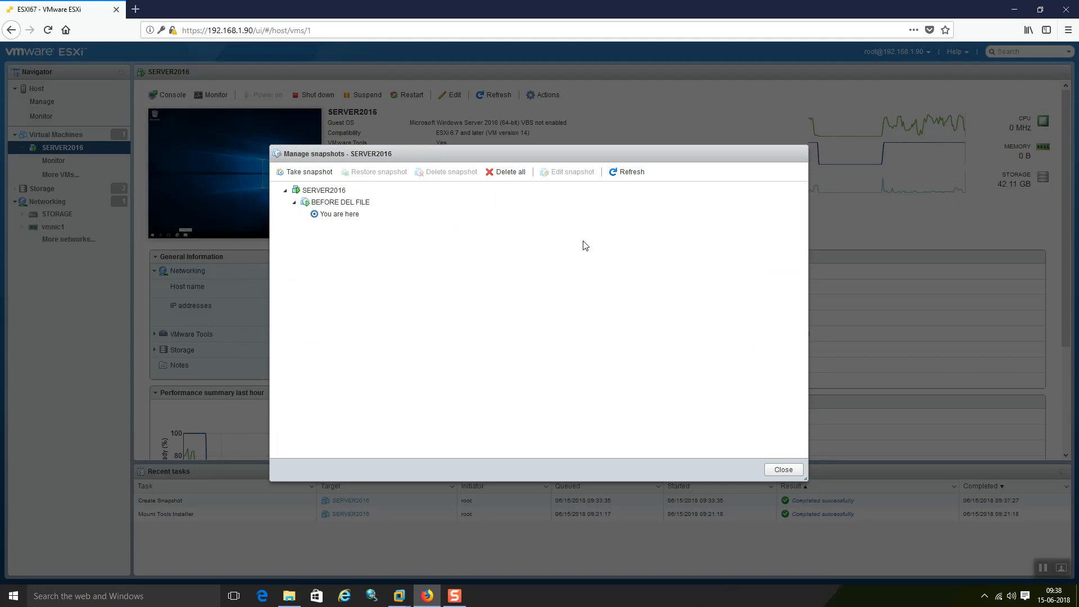
{"action": "left_click", "coordinate": [344, 206]}
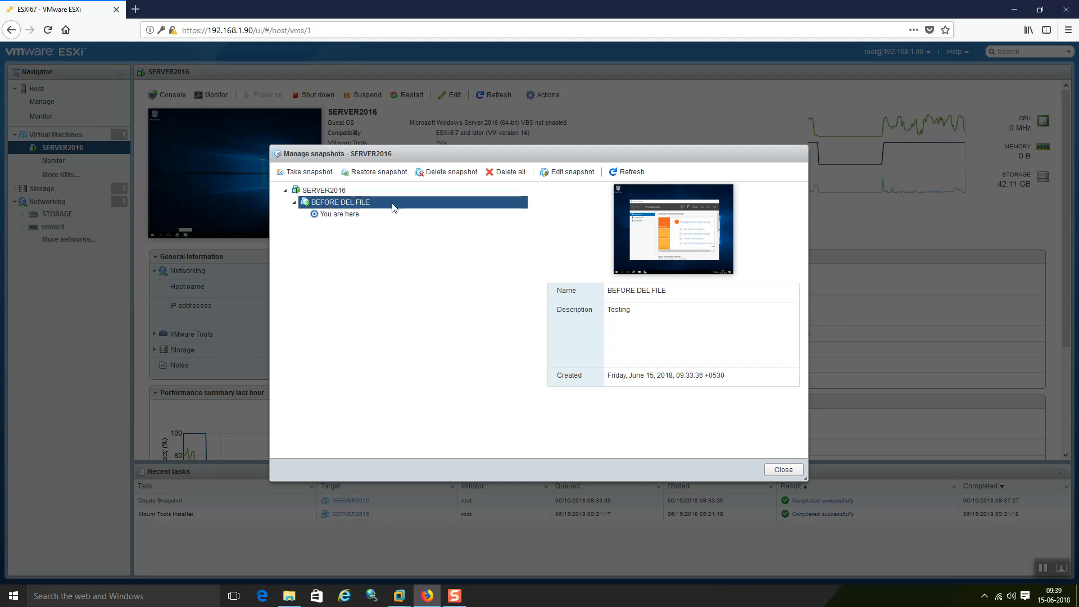
Step: Restore SERVER2016 to BEFORE DEL FILE, then minimize the browser to reveal VMware Workstation
{"action": "left_click", "coordinate": [371, 174]}
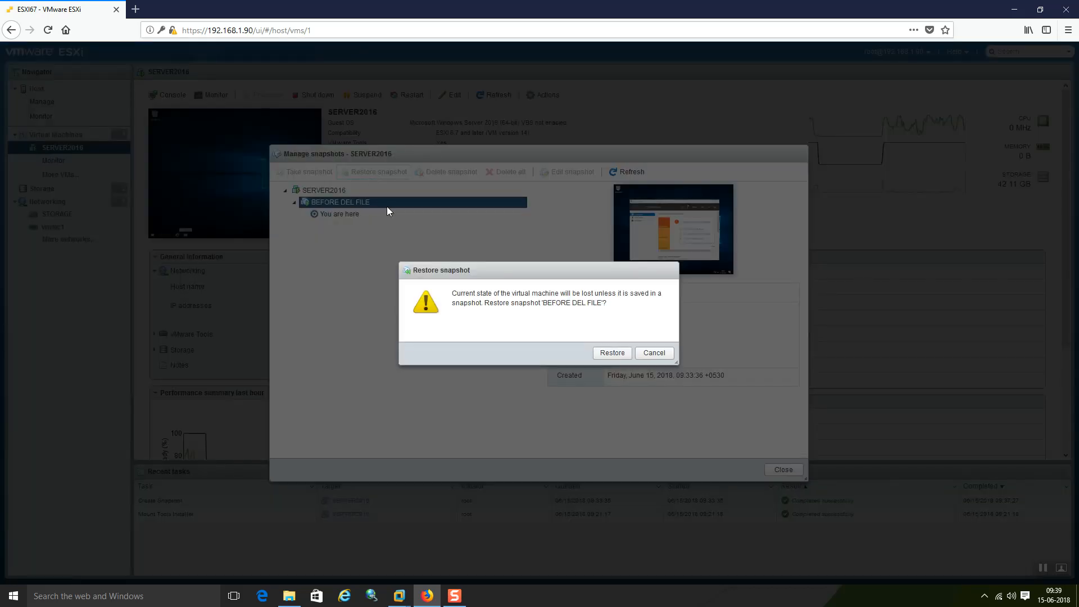
{"action": "left_click", "coordinate": [612, 353]}
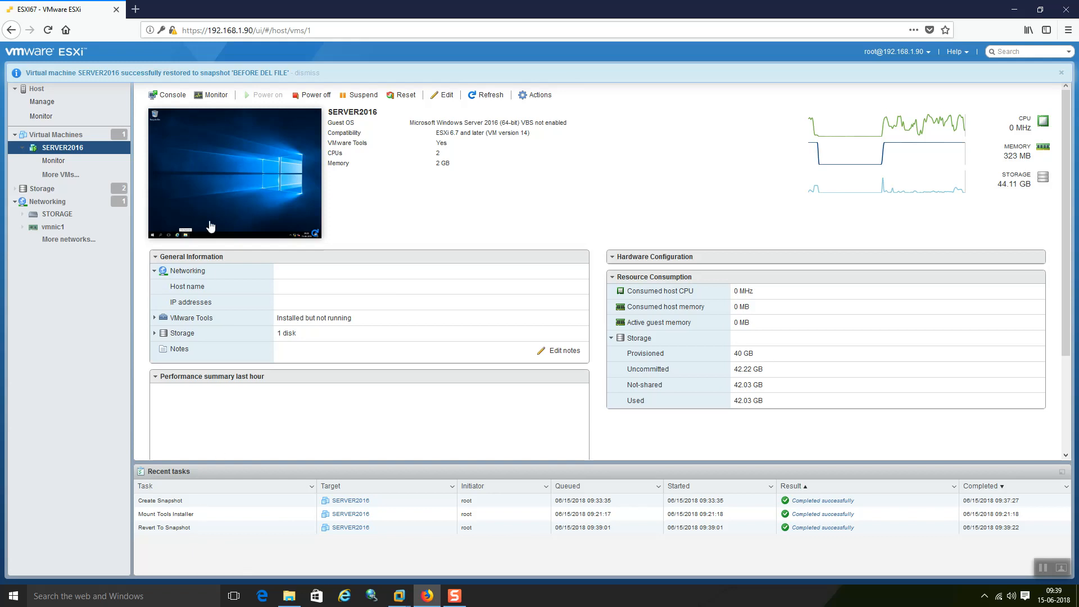
{"action": "left_click", "coordinate": [425, 597]}
Step: Release input from the SERVER2016 console and close its Workstation tab
{"action": "left_click", "coordinate": [834, 148]}
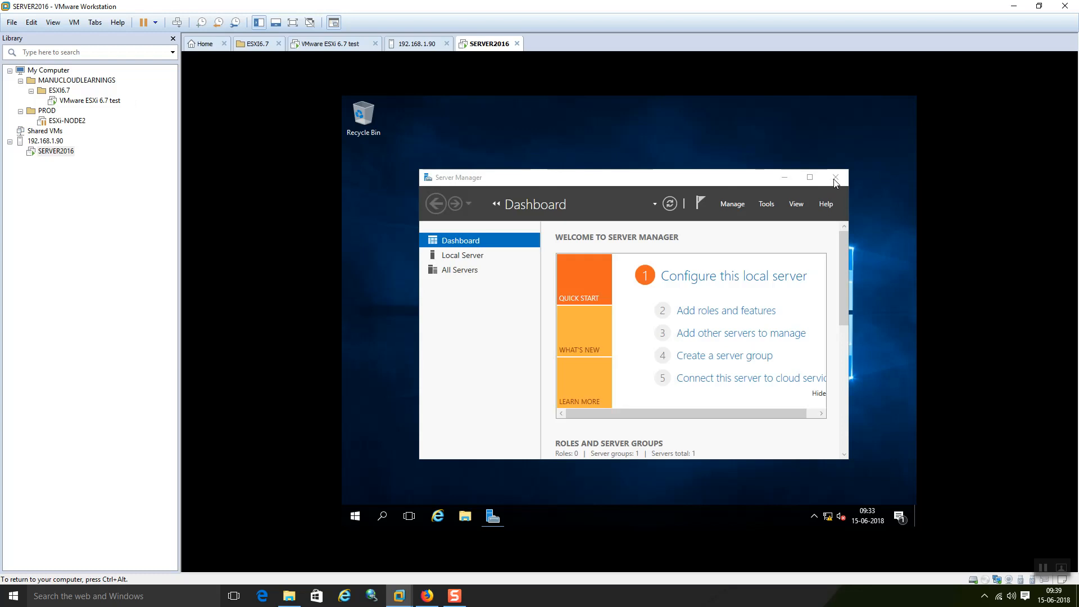
{"action": "key", "text": "ctrl+alt"}
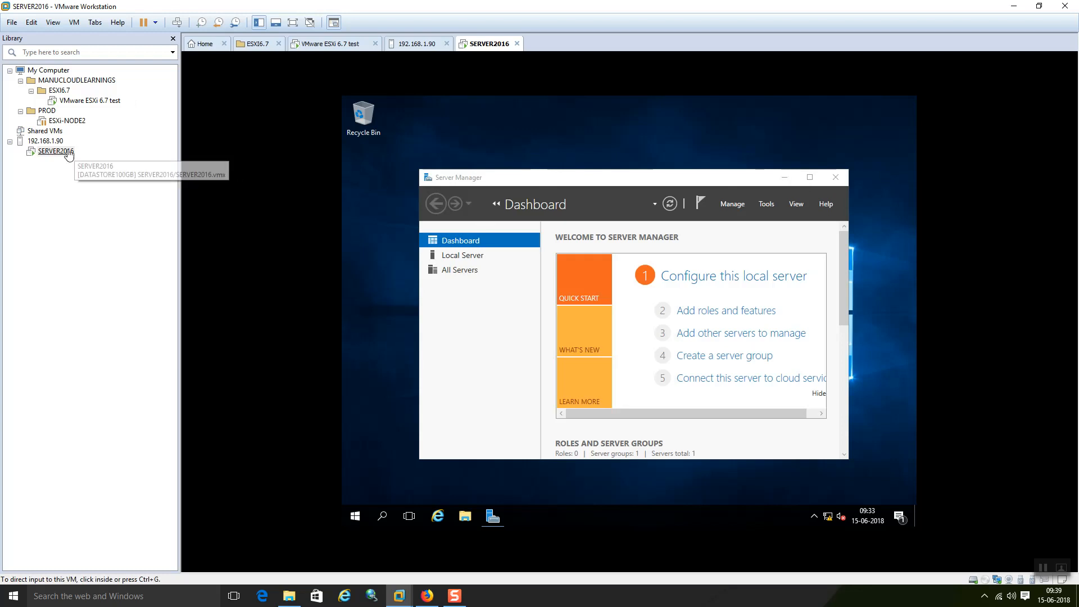
{"action": "right_click", "coordinate": [65, 150]}
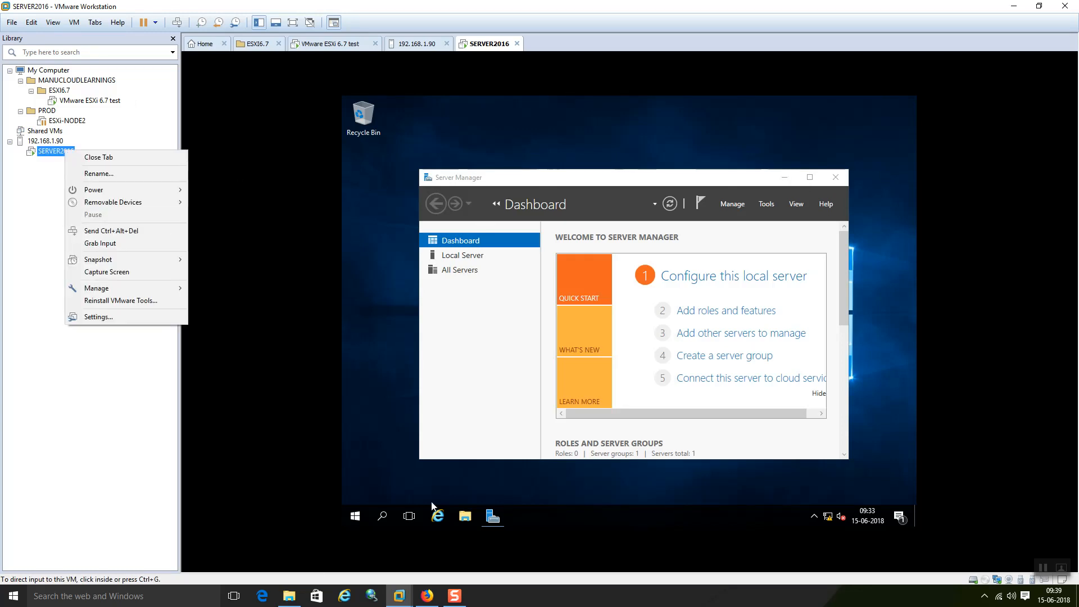
{"action": "left_click", "coordinate": [491, 151]}
{"action": "left_click", "coordinate": [517, 43]}
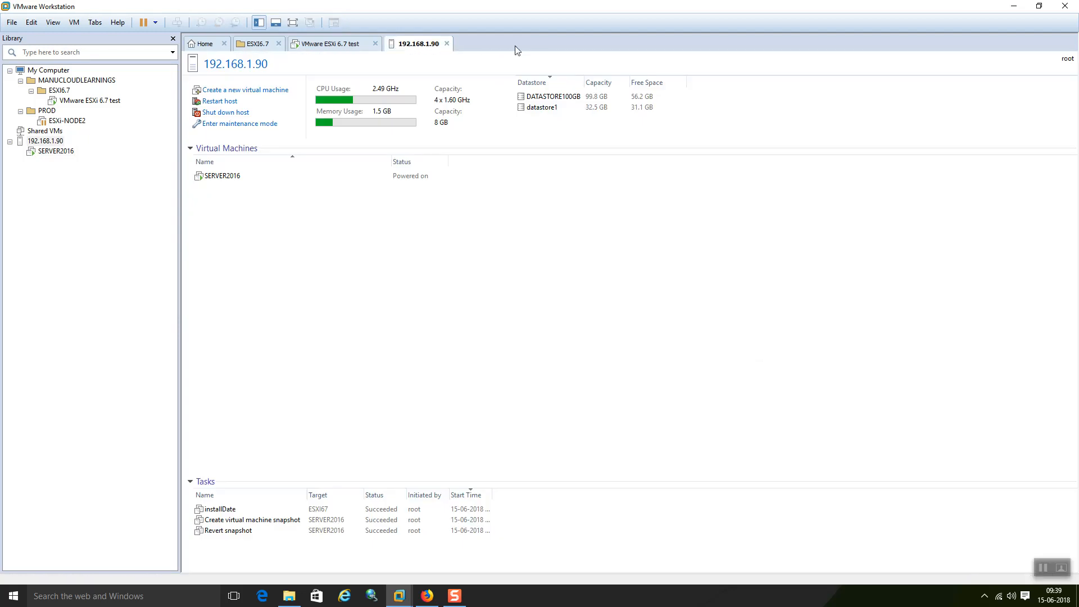
Step: Reopen SERVER2016 from the Workstation Library, then return to the ESXi web client
{"action": "left_click", "coordinate": [54, 152]}
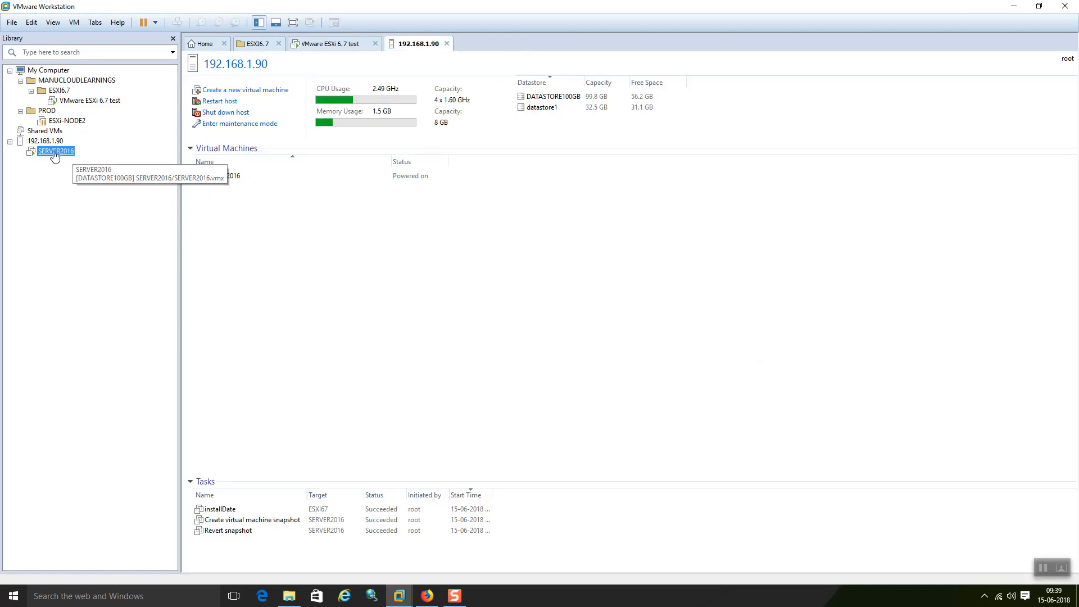
{"action": "double_click", "coordinate": [56, 152]}
{"action": "right_click", "coordinate": [57, 152]}
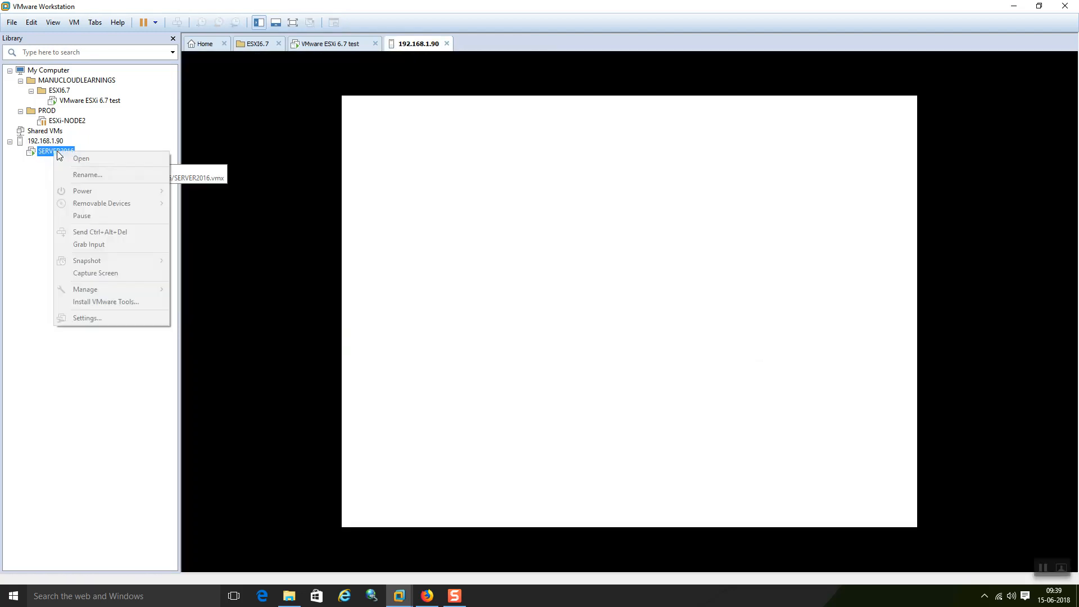
{"action": "left_click", "coordinate": [798, 180]}
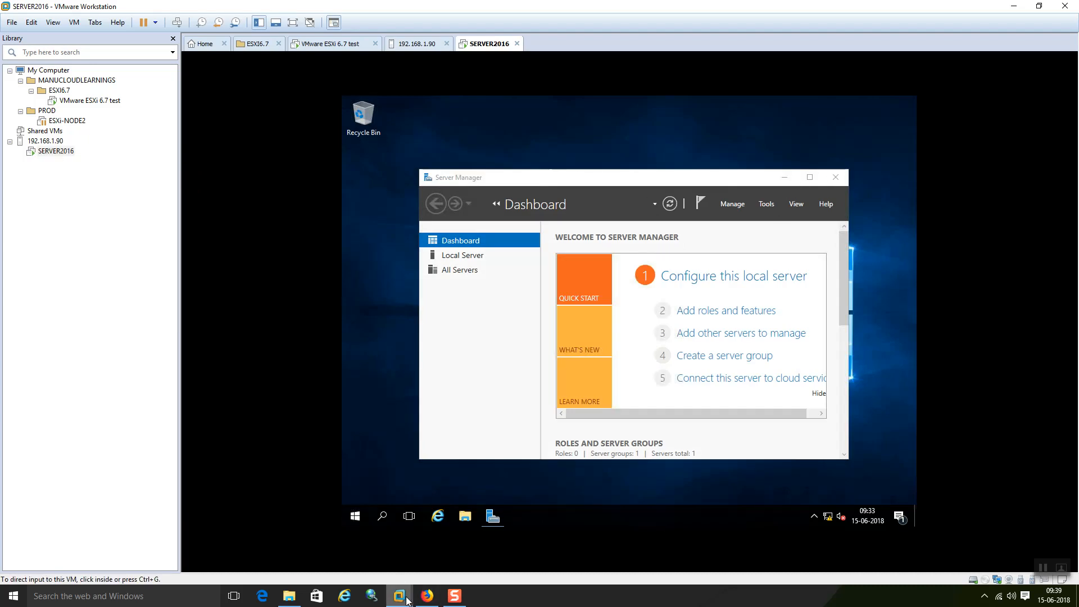
{"action": "mouse_move", "coordinate": [408, 600]}
{"action": "left_click", "coordinate": [427, 596]}
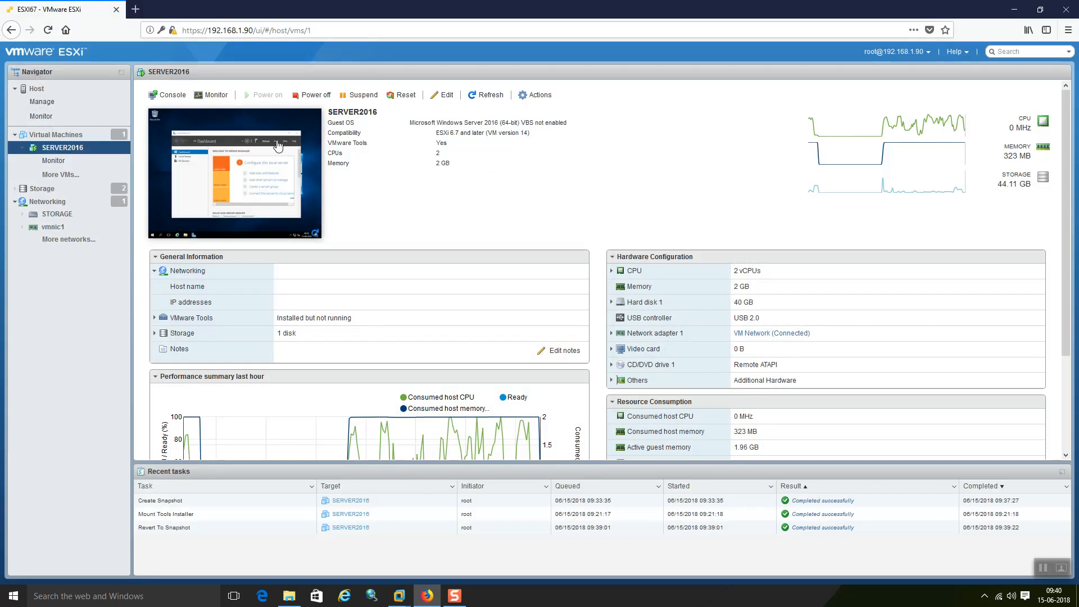
Step: Launch SERVER2016's console inside the browser from the Console menu
{"action": "left_click", "coordinate": [177, 92]}
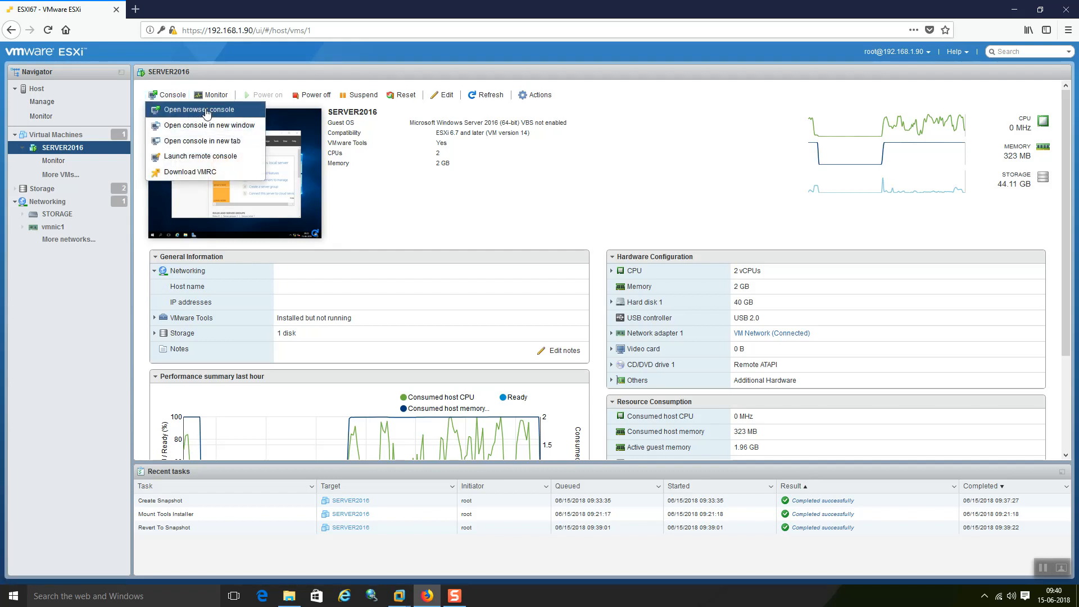
{"action": "left_click", "coordinate": [207, 111]}
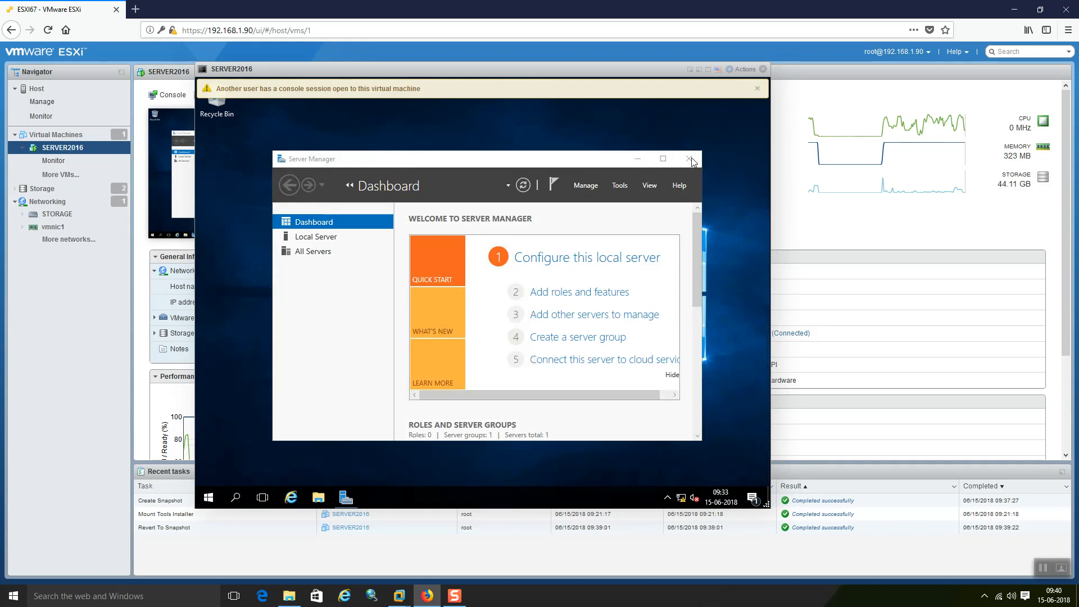
Step: Minimize Server Manager to reveal the restored SNAPSHOT TEST folder, then close the browser console
{"action": "left_click", "coordinate": [758, 89]}
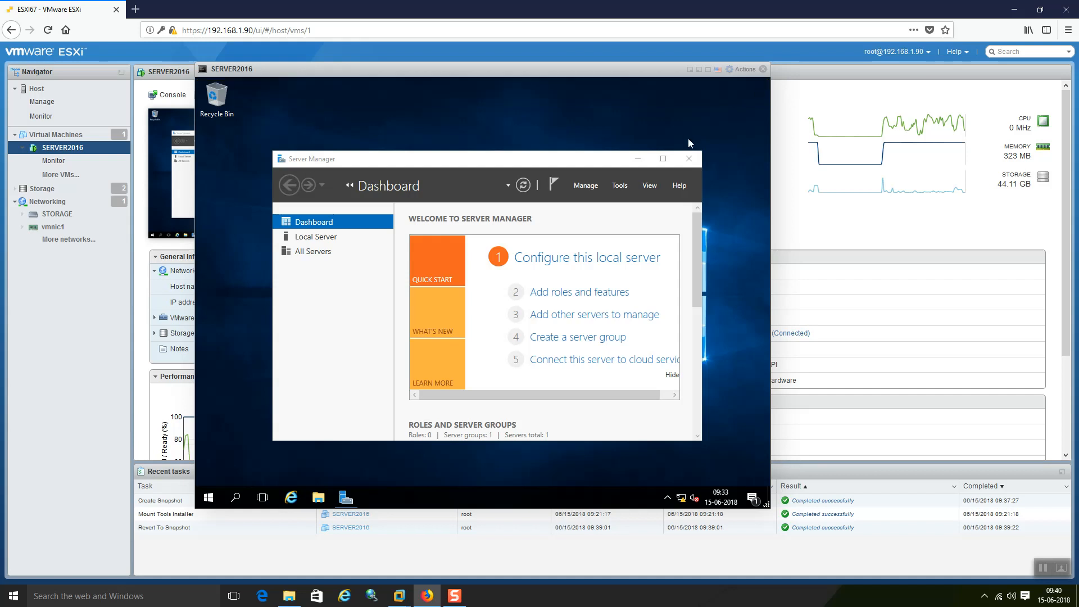
{"action": "left_click", "coordinate": [639, 160]}
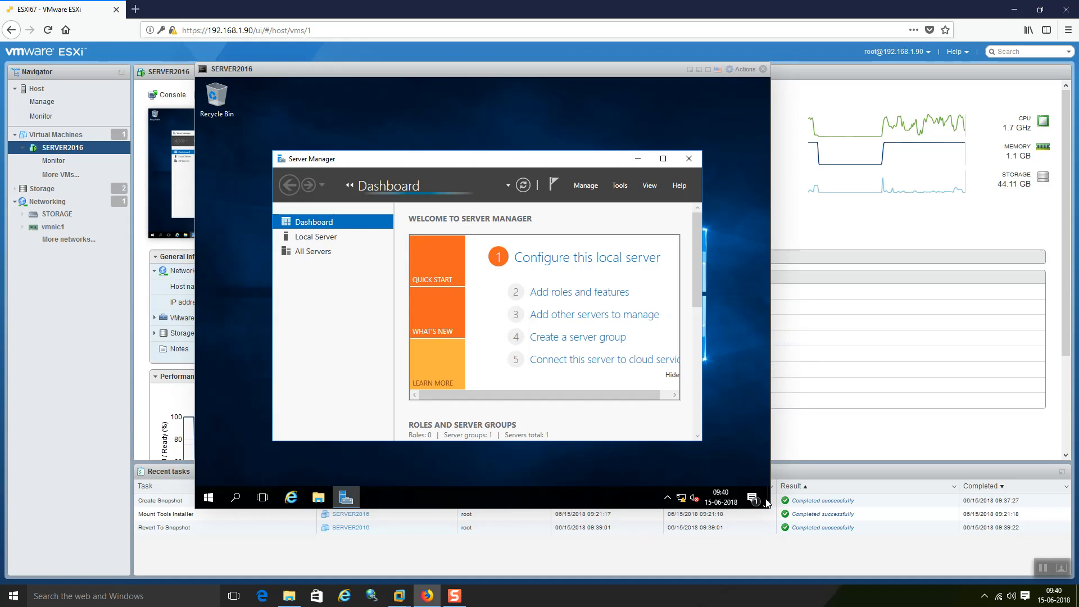
{"action": "left_click_drag", "start_coordinate": [767, 502], "coordinate": [768, 500]}
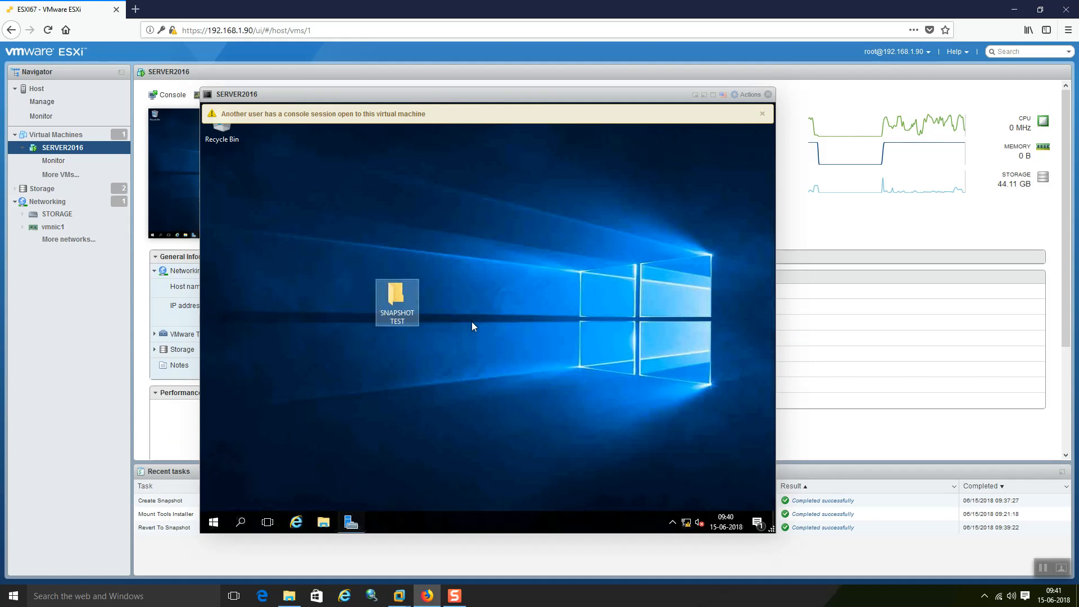
{"action": "left_click", "coordinate": [768, 96]}
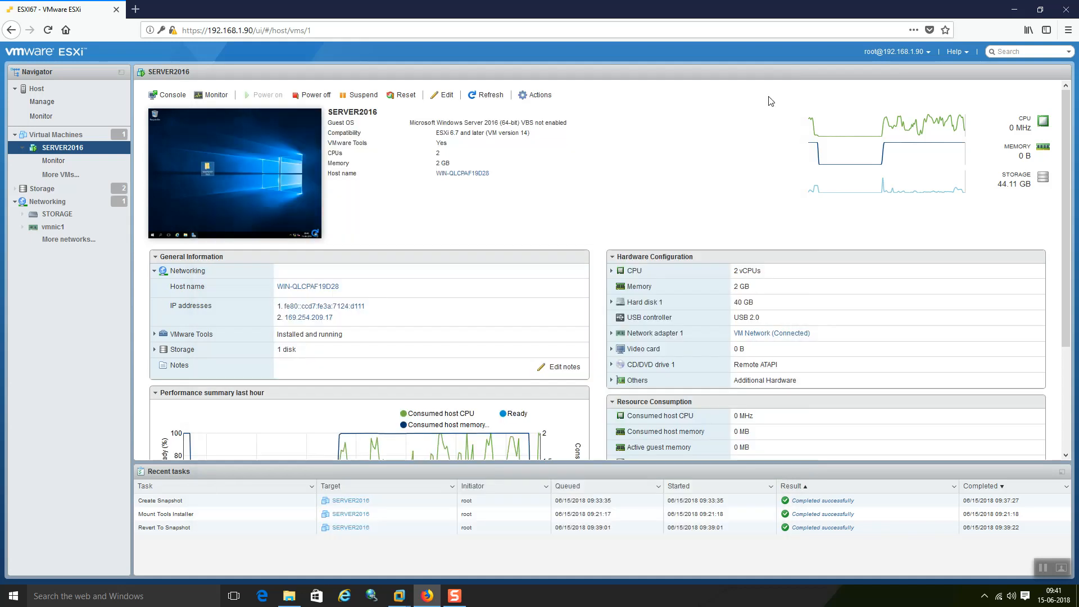
Step: Show the vmk0 VMkernel NIC details (IPv4 192.168.1.90, Management enabled) under the host's Networking
{"action": "left_click", "coordinate": [37, 90]}
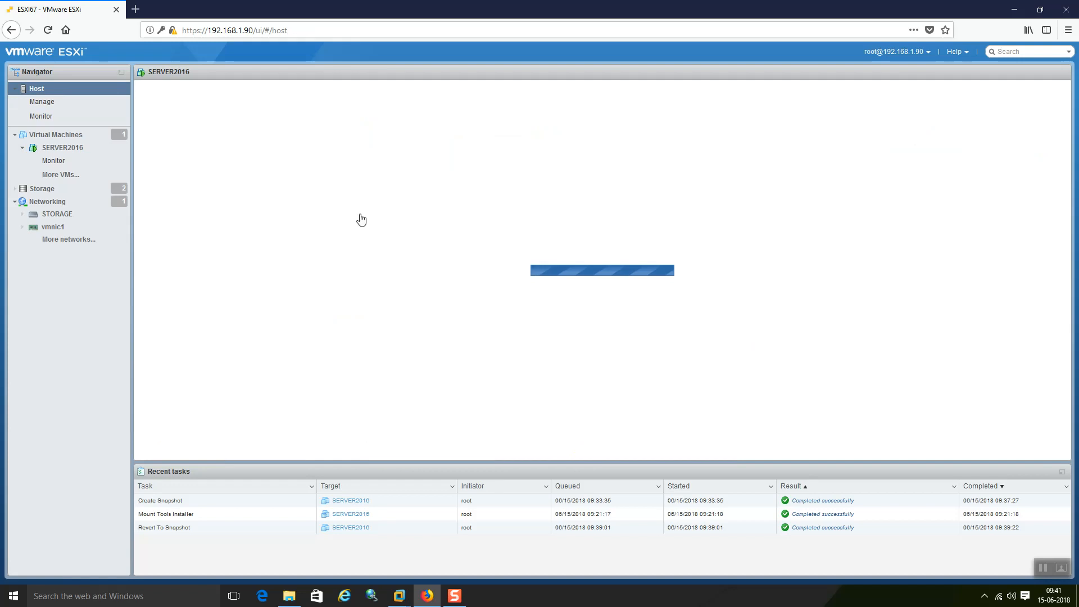
{"action": "left_click", "coordinate": [61, 202]}
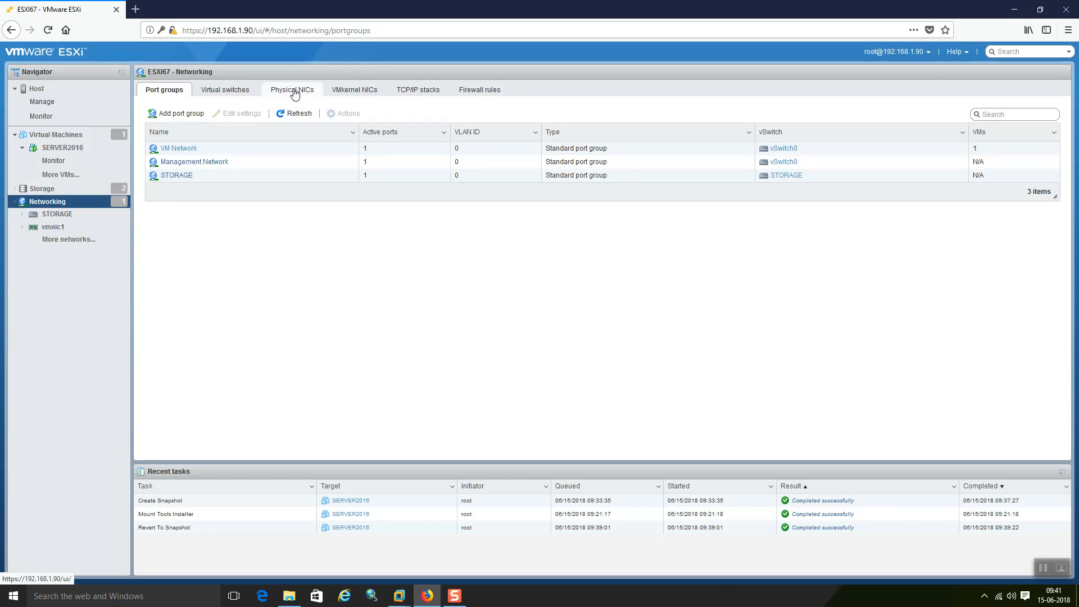
{"action": "left_click", "coordinate": [295, 92]}
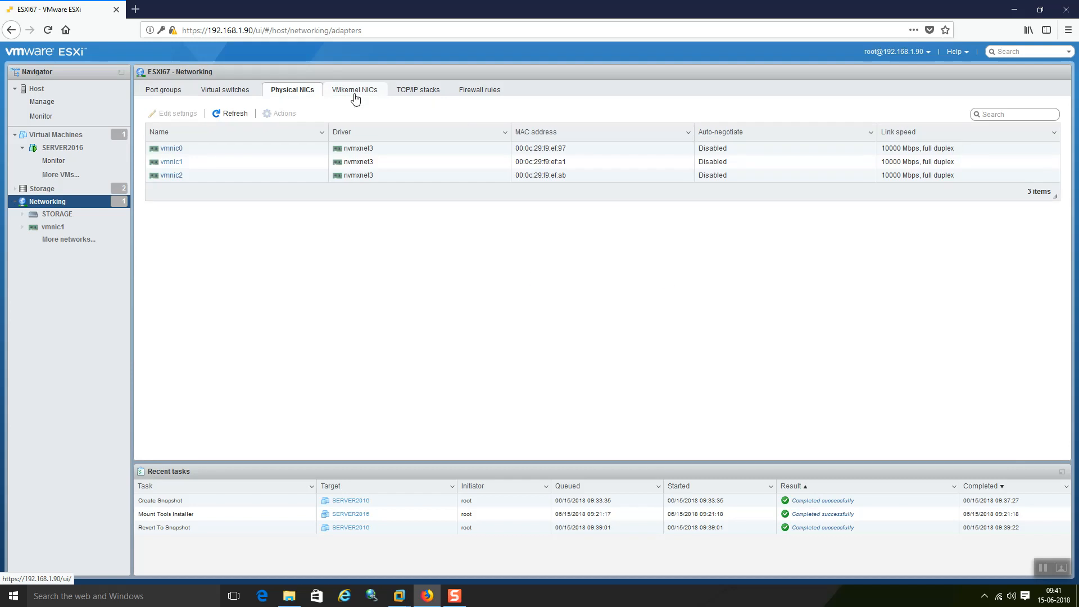
{"action": "left_click", "coordinate": [356, 99]}
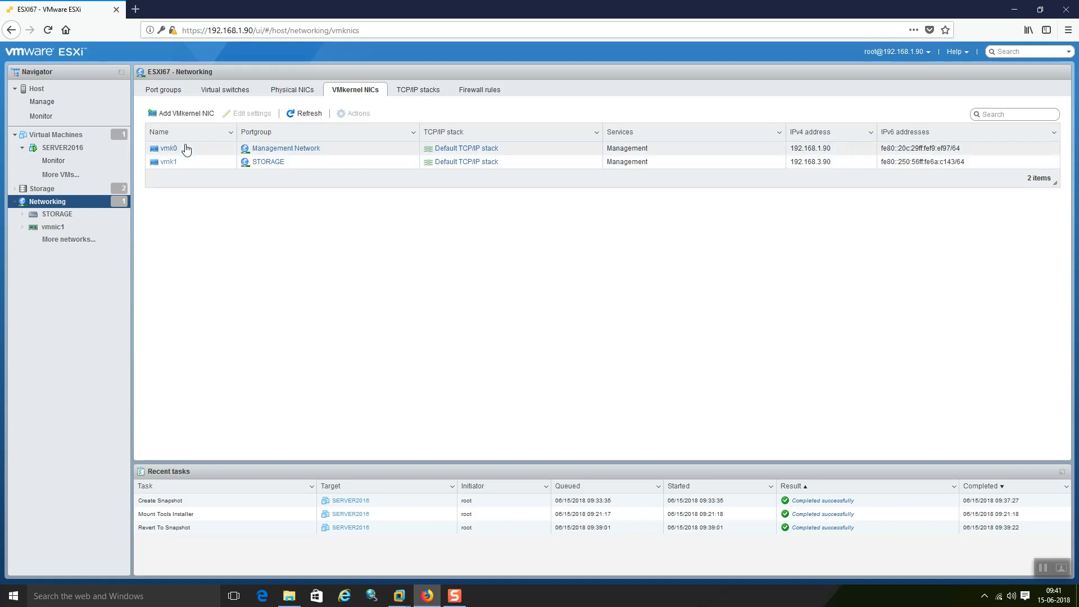
{"action": "left_click", "coordinate": [168, 150]}
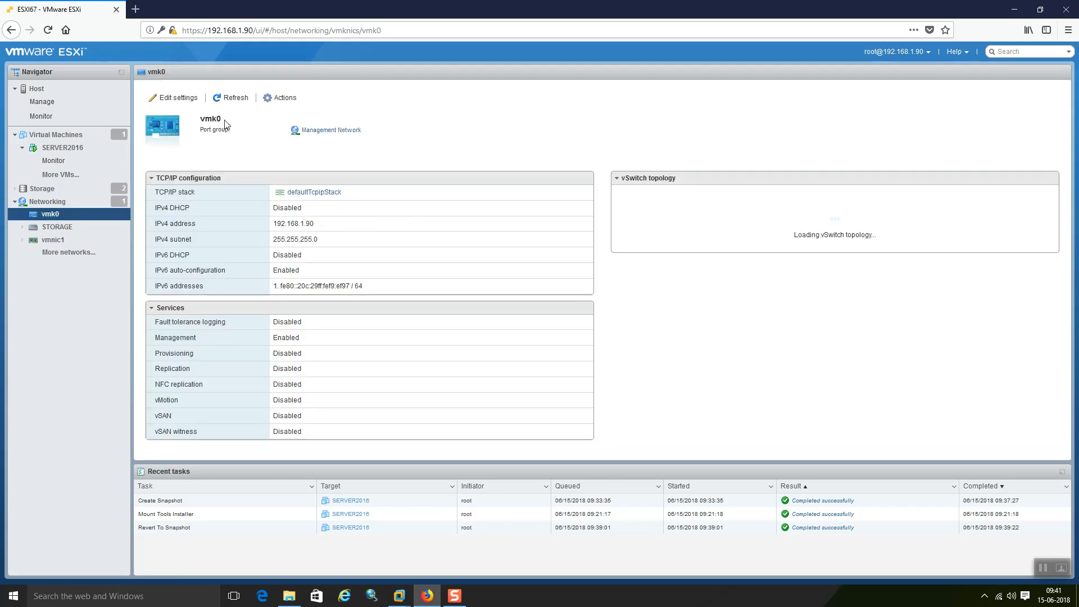
Step: Review vmk0's IPv4 and IPv6 settings without saving, then switch to the VMware ESXi 6.7 test console
{"action": "left_click", "coordinate": [179, 98]}
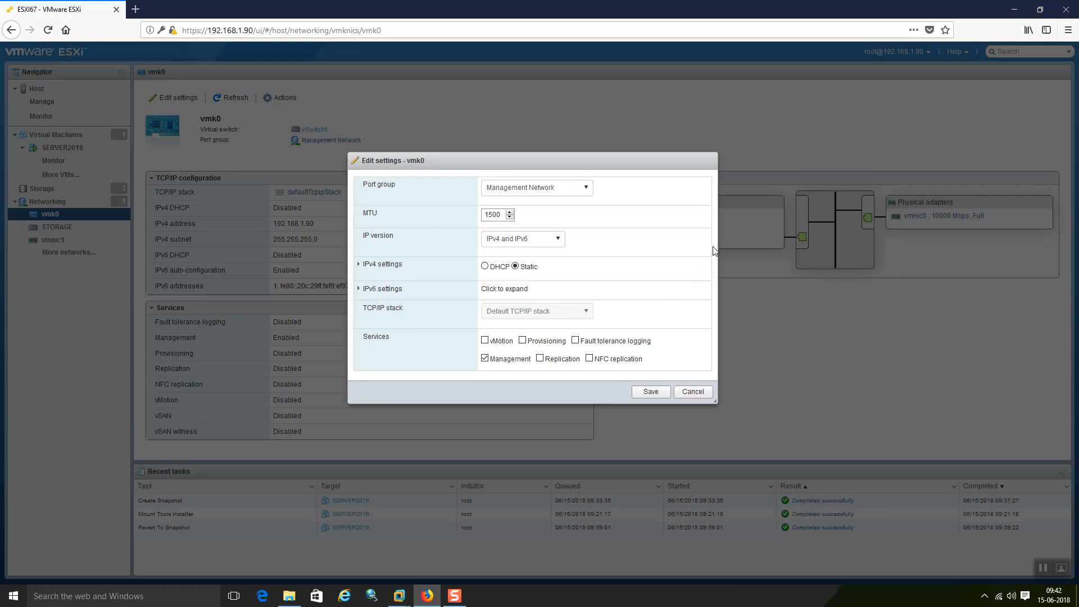
{"action": "left_click", "coordinate": [363, 281]}
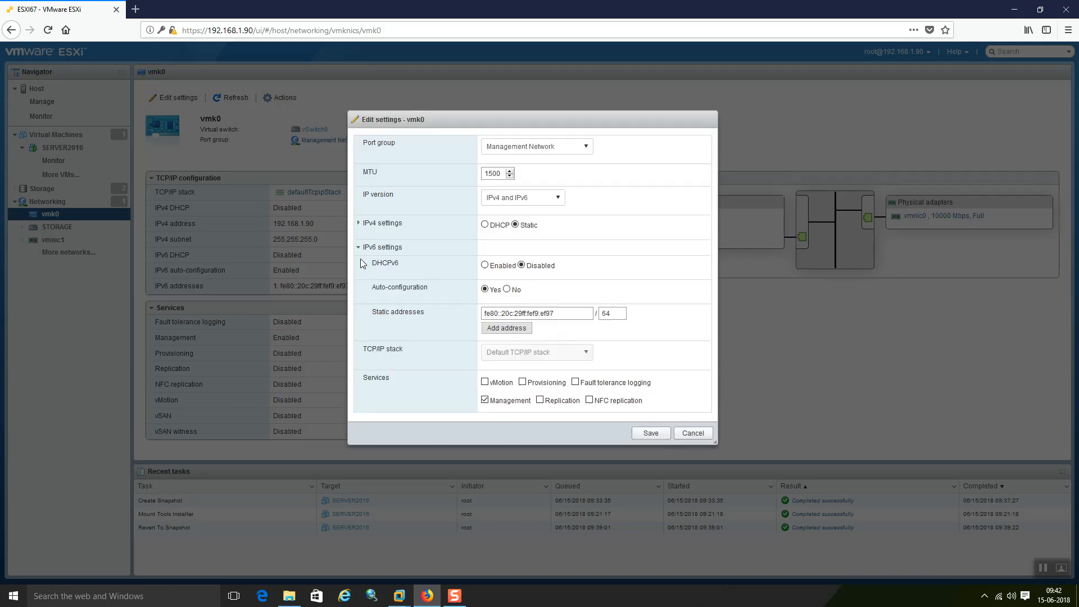
{"action": "left_click", "coordinate": [360, 226]}
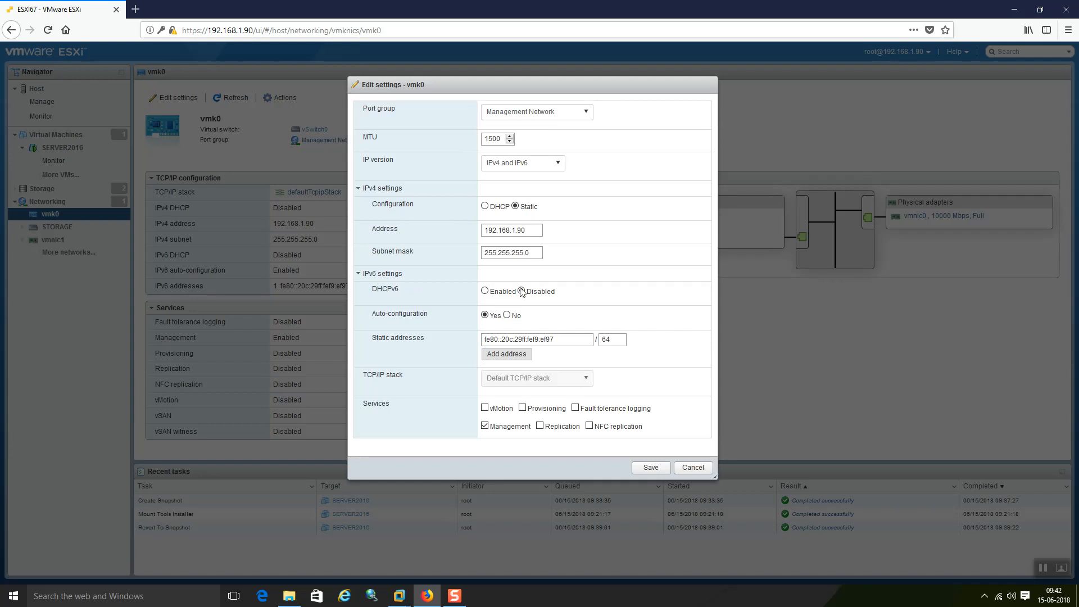
{"action": "left_click", "coordinate": [692, 467]}
{"action": "mouse_move", "coordinate": [399, 595]}
{"action": "left_click", "coordinate": [412, 518]}
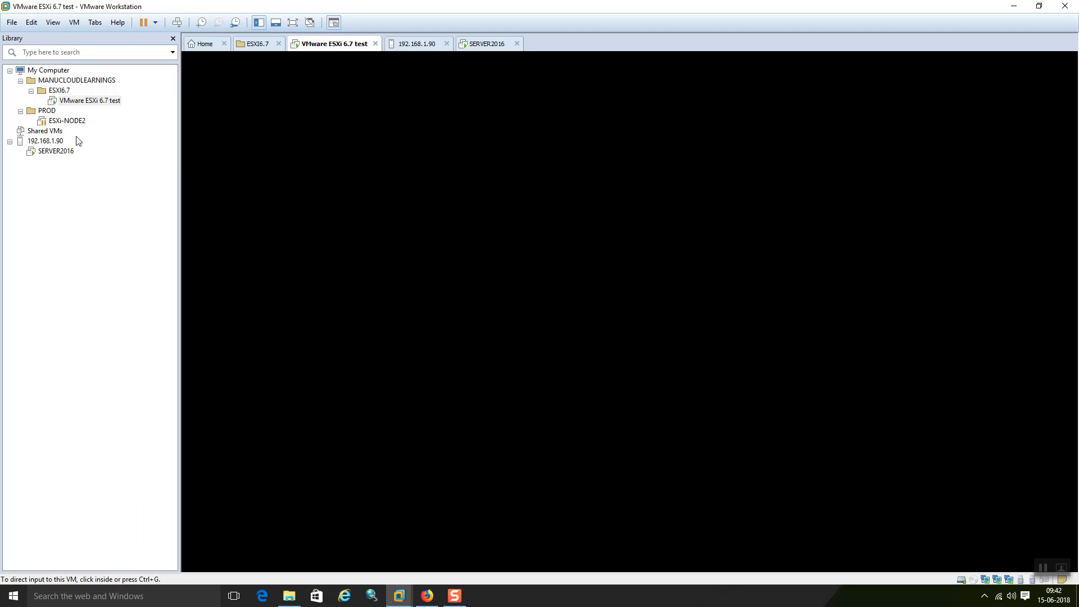
Step: Select the VMware ESXi 6.7 test VM and sign in to the DCUI as root
{"action": "left_click_drag", "start_coordinate": [278, 5], "coordinate": [242, 2]}
{"action": "left_click", "coordinate": [100, 102]}
{"action": "left_click", "coordinate": [200, 118]}
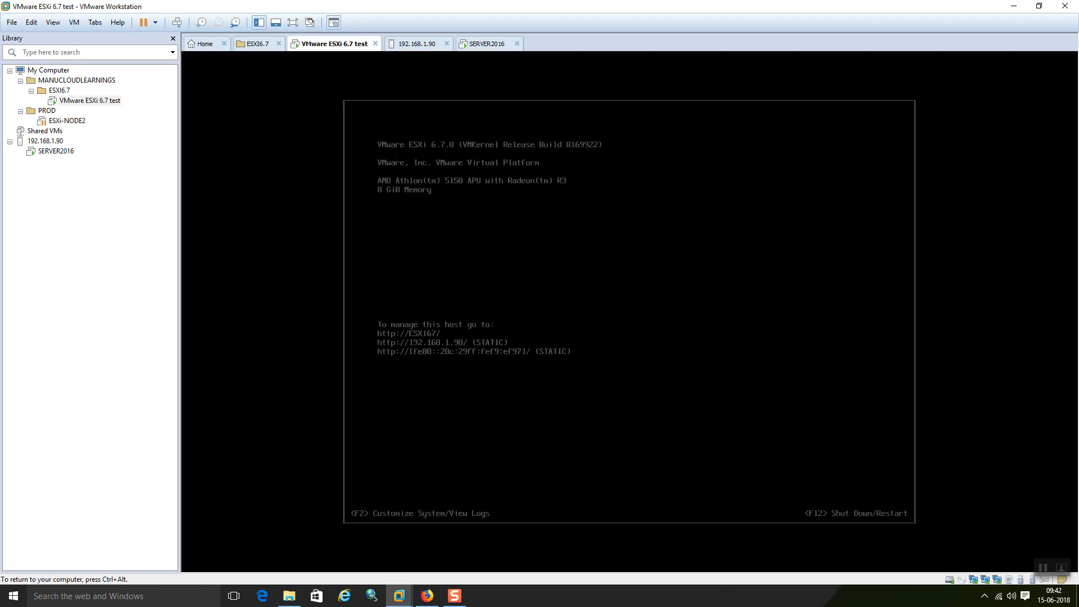
{"action": "key", "text": "F2"}
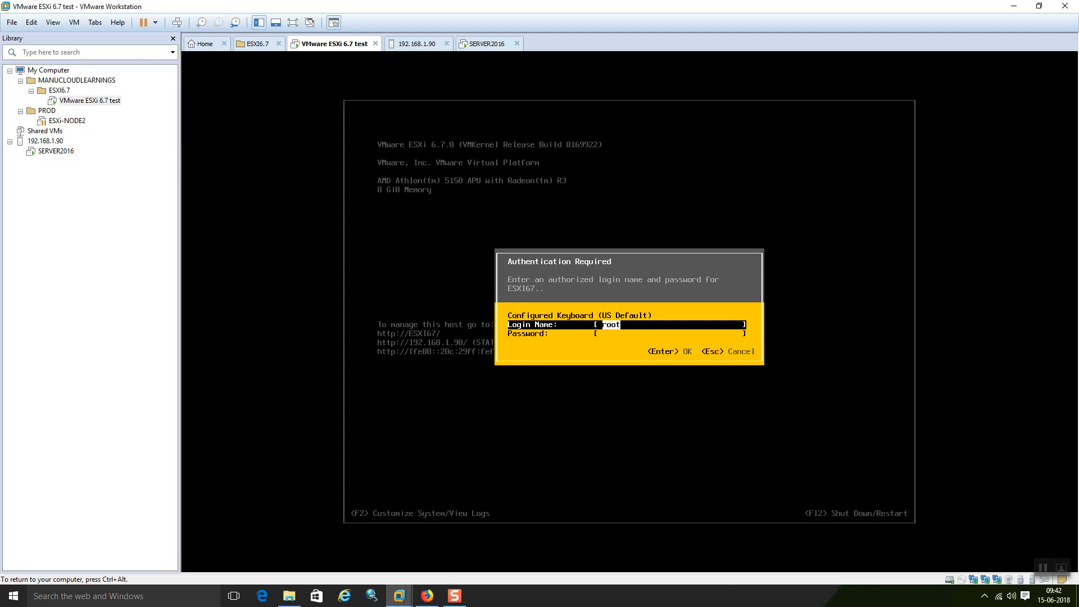
{"action": "key", "text": "Tab"}
{"action": "type", "text": "***"}
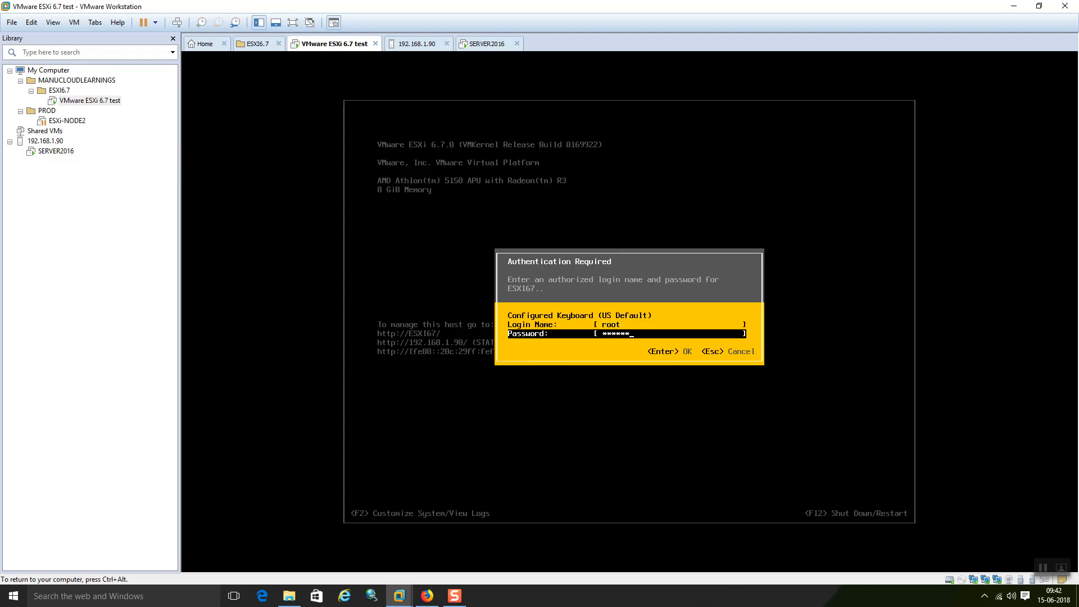
{"action": "key", "text": "Tab"}
{"action": "type", "text": "/"}
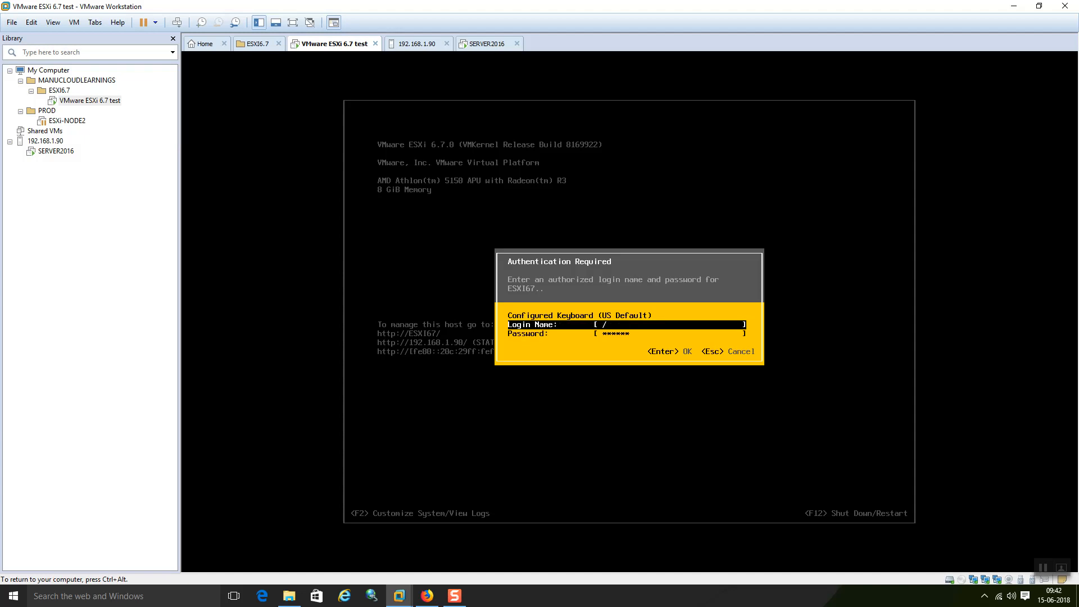
{"action": "type", "text": "oo"}
{"action": "key", "text": "Tab"}
{"action": "type", "text": "***********"}
{"action": "key", "text": "Return"}
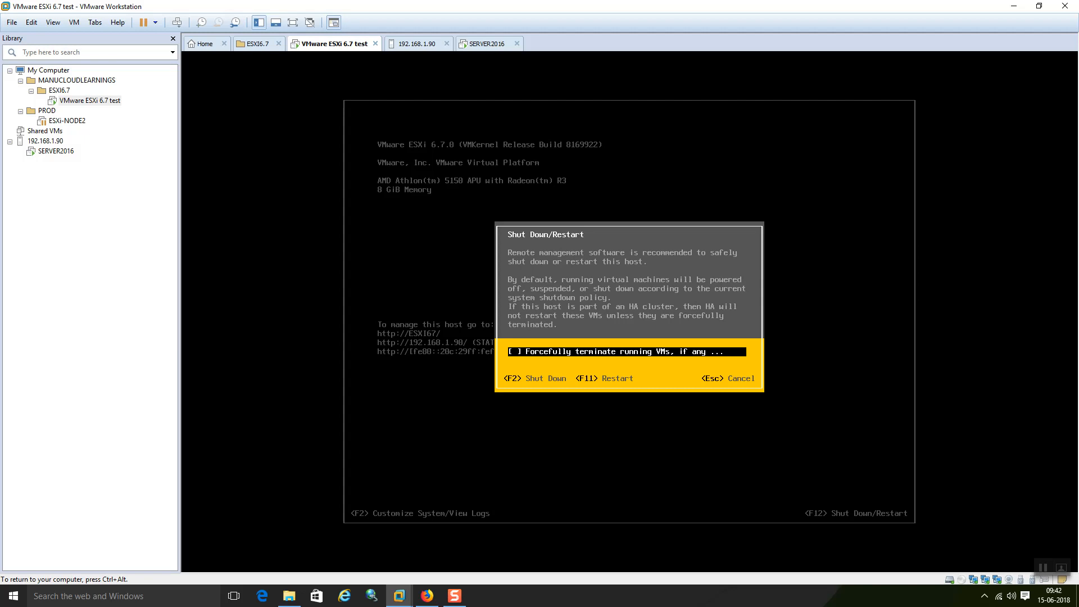
Step: Cancel the accidental shutdown prompt and sign in as root again with the password
{"action": "key", "text": "Escape"}
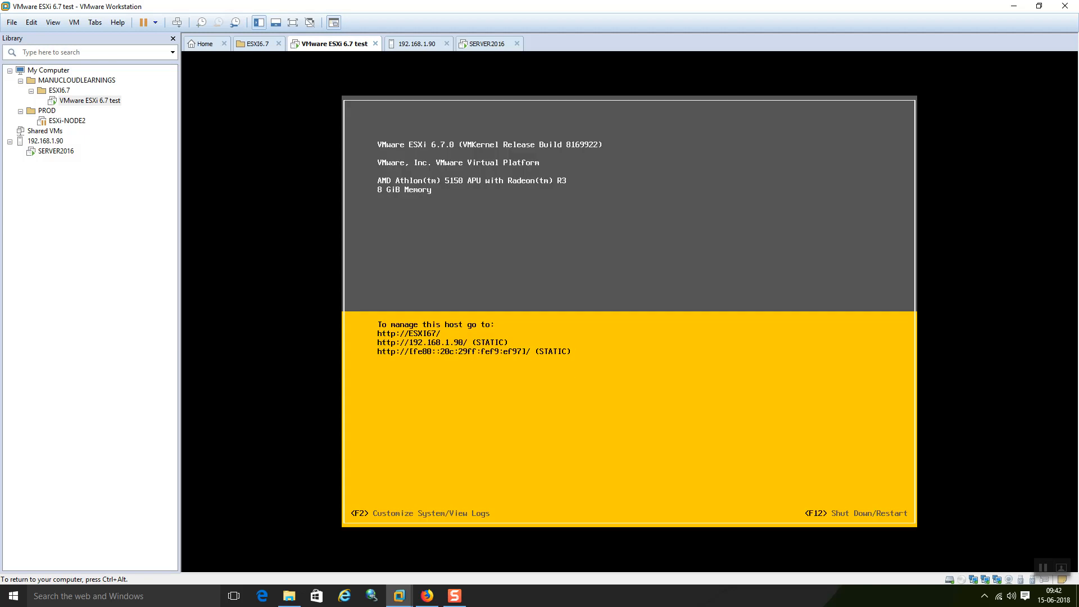
{"action": "key", "text": "F2"}
{"action": "key", "text": "Tab"}
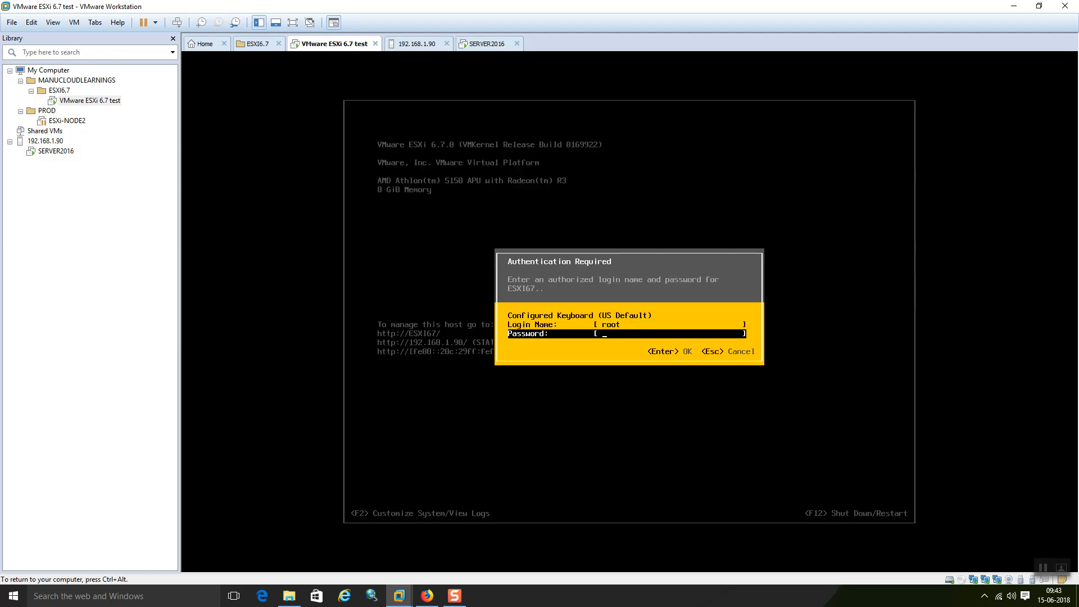
{"action": "type", "text": "**********"}
{"action": "key", "text": "Return"}
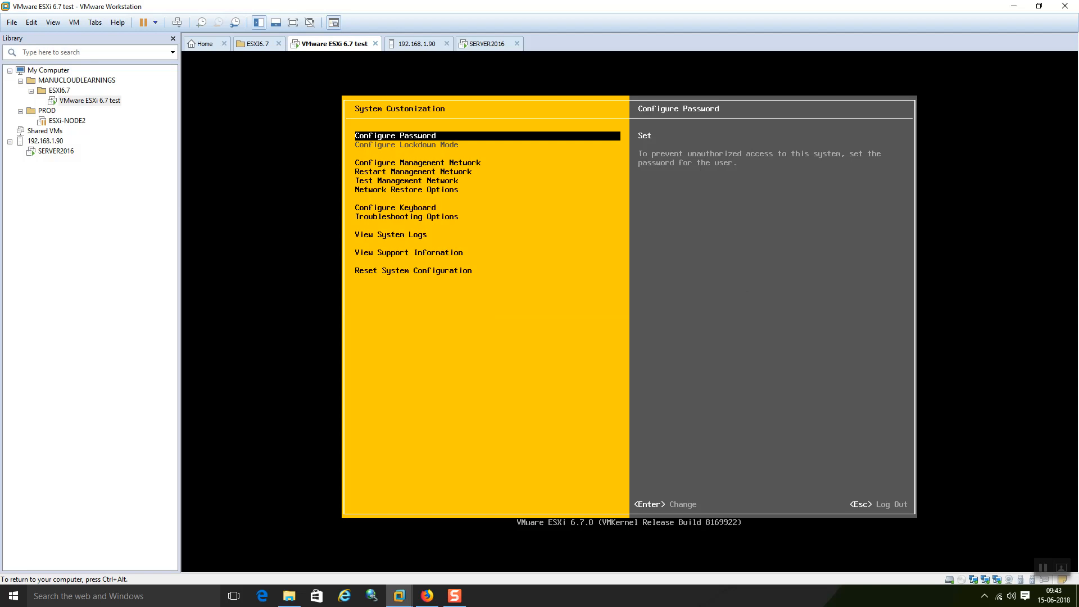
Step: In Configure Management Network, set DNS manually with primary server 192.168.1.10
{"action": "key", "text": "Down"}
{"action": "key", "text": "Down"}
{"action": "key", "text": "Down"}
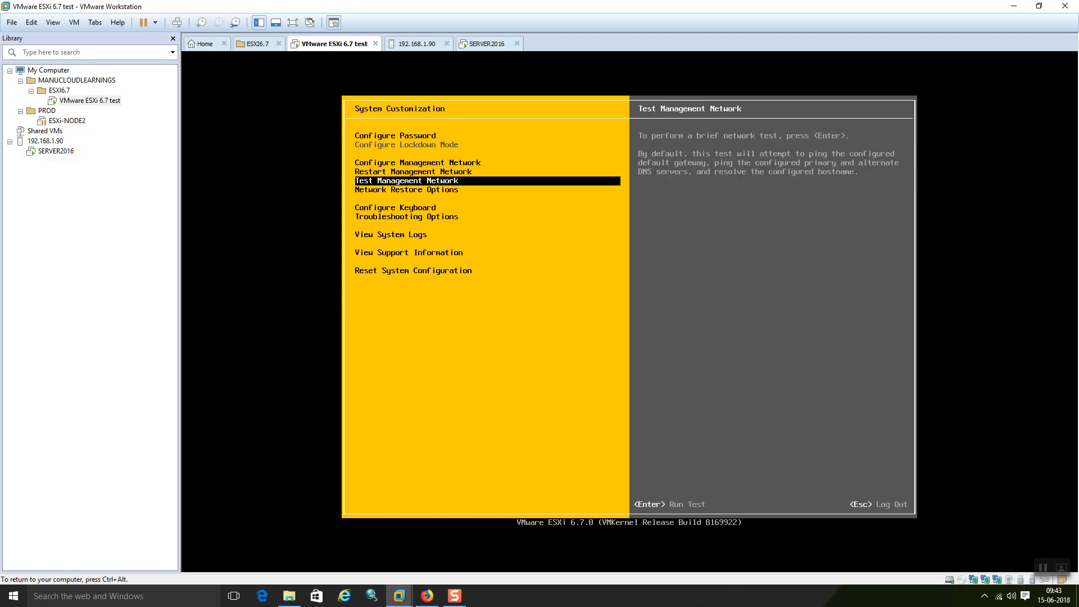
{"action": "key", "text": "Up"}
{"action": "key", "text": "Up"}
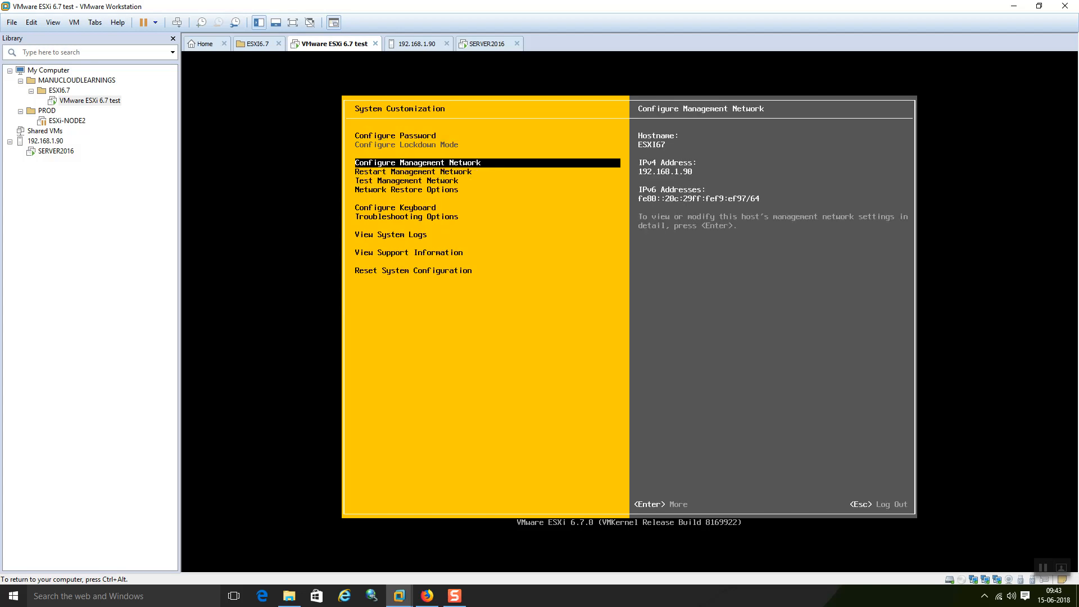
{"action": "key", "text": "Return"}
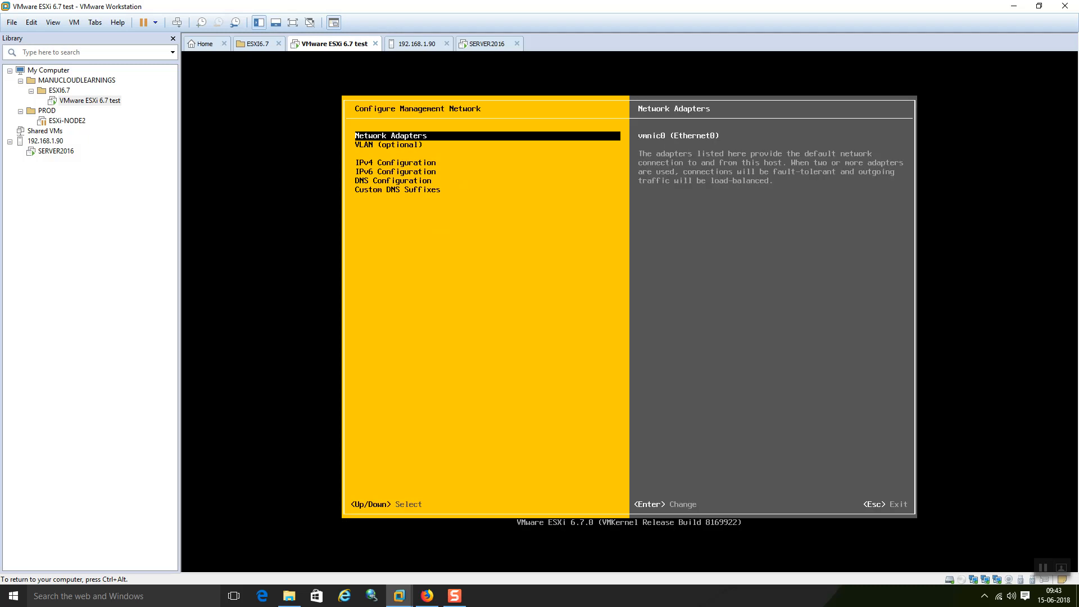
{"action": "key", "text": "Down"}
{"action": "key", "text": "Down"}
{"action": "key", "text": "Return"}
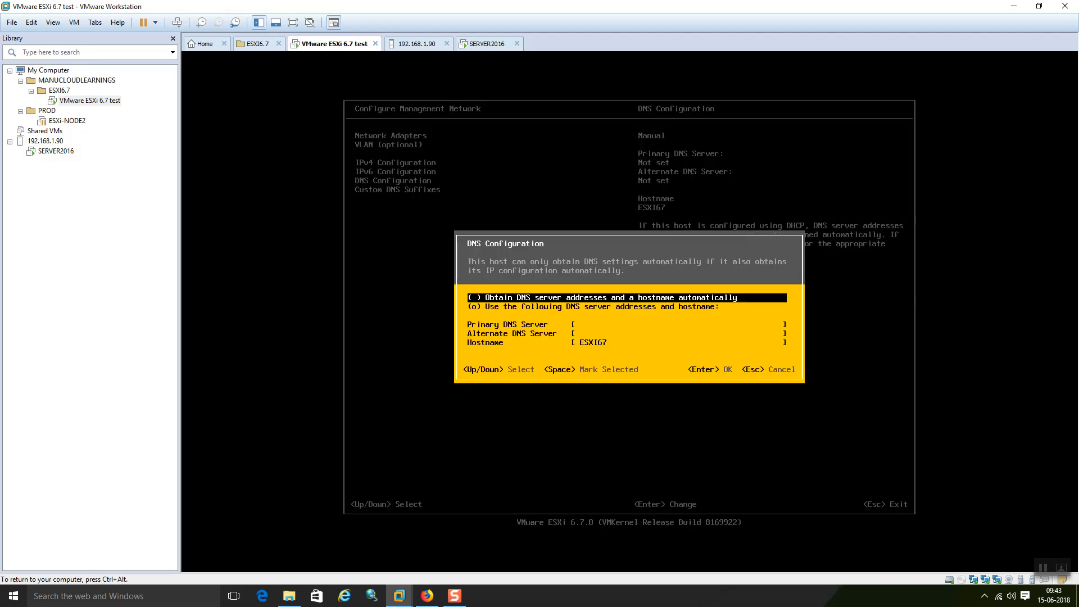
{"action": "key", "text": "Down"}
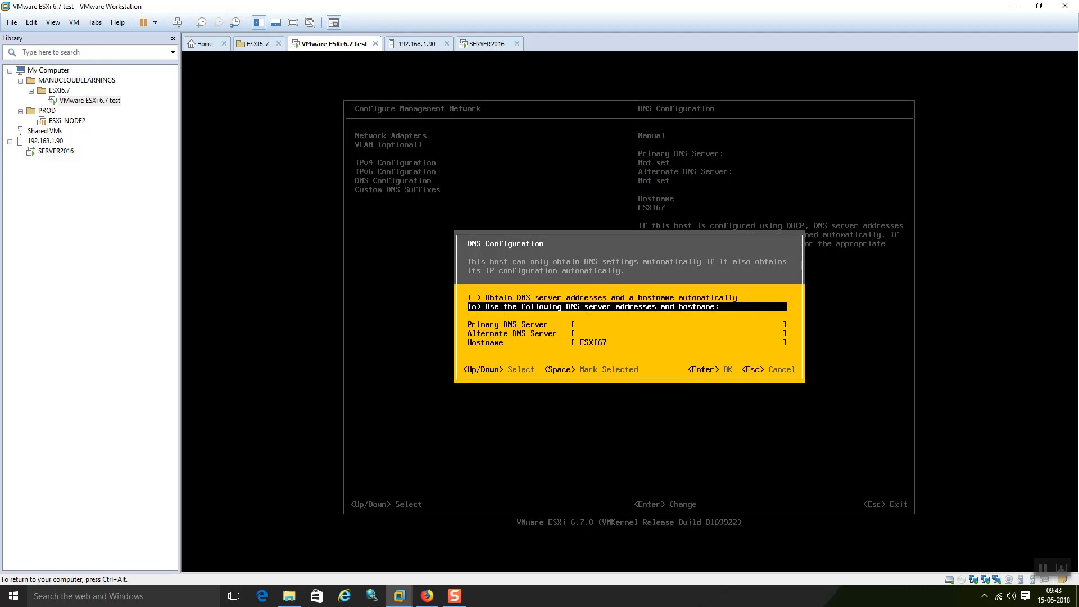
{"action": "key", "text": "Down"}
{"action": "type", "text": "192.168"}
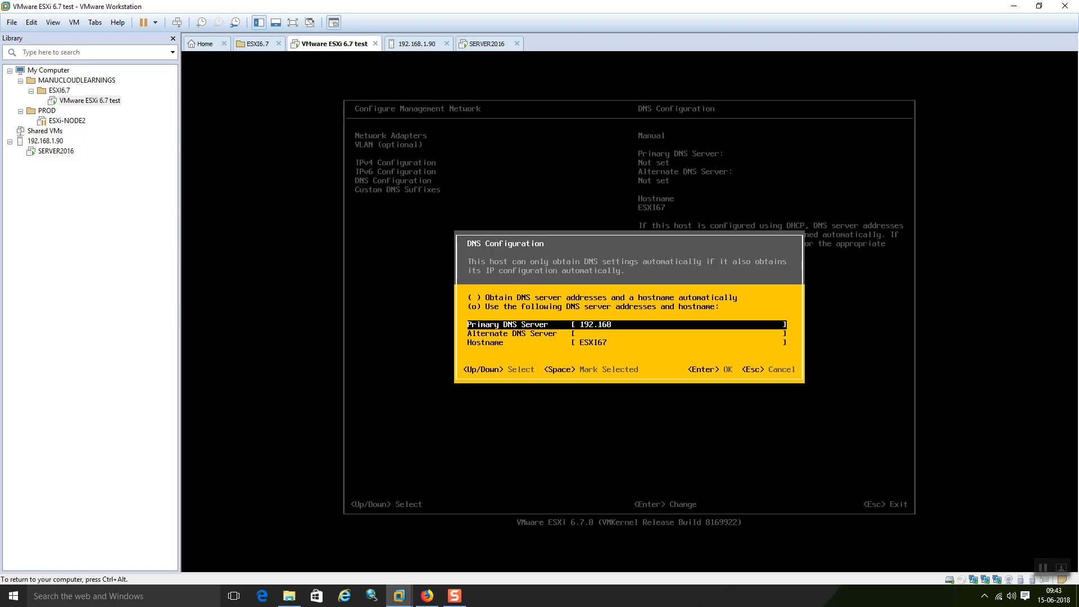
{"action": "type", "text": ".1.1"}
{"action": "key", "text": "Down"}
{"action": "key", "text": "Down"}
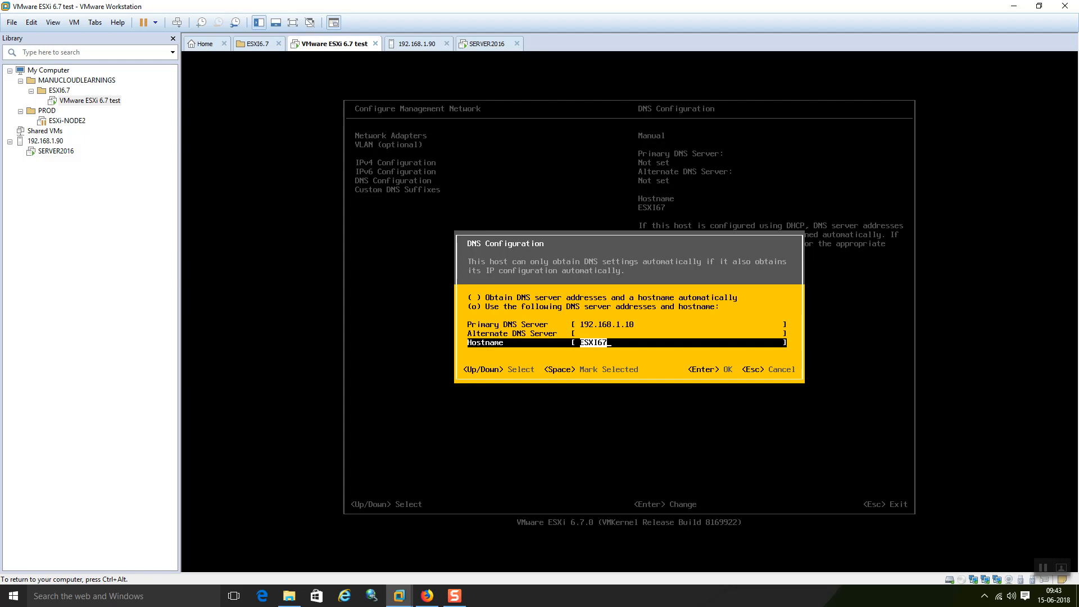
{"action": "key", "text": "Return"}
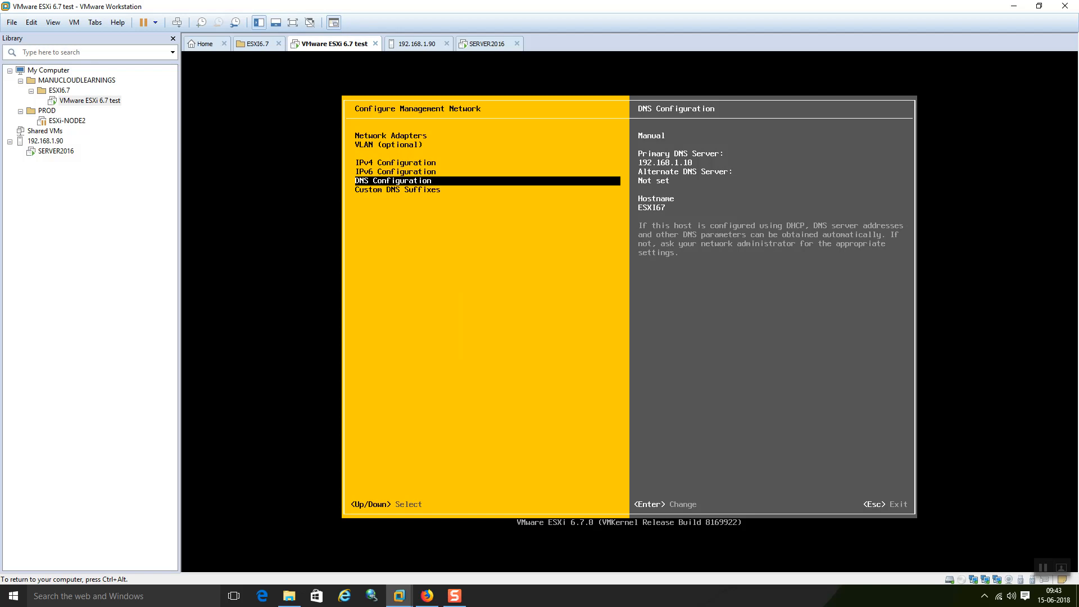
Step: Apply the management network changes, return to System Customization and release input from the VM
{"action": "key", "text": "Escape"}
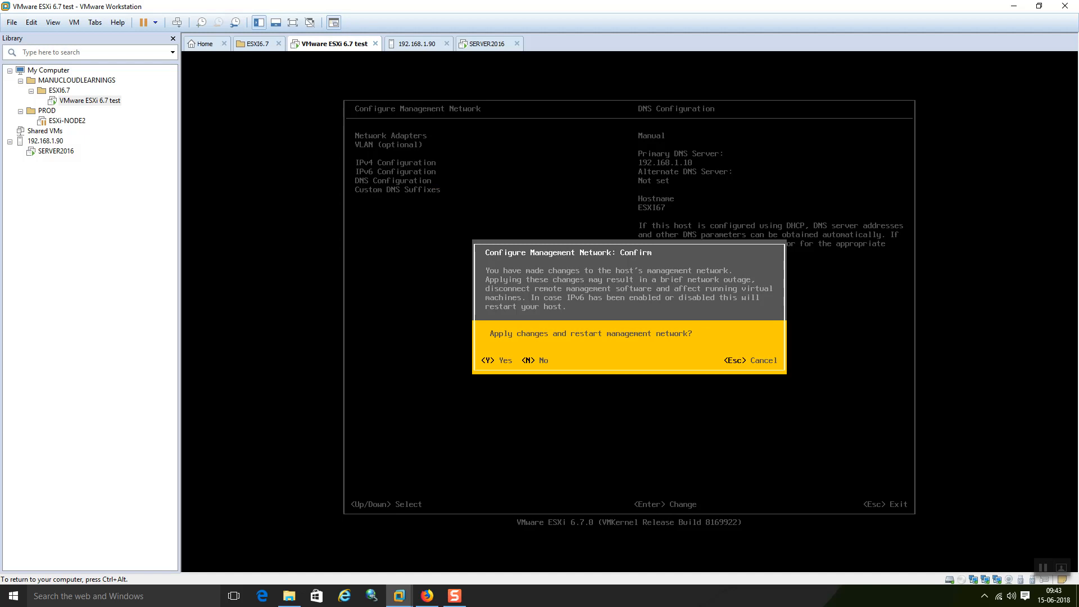
{"action": "key", "text": "Escape"}
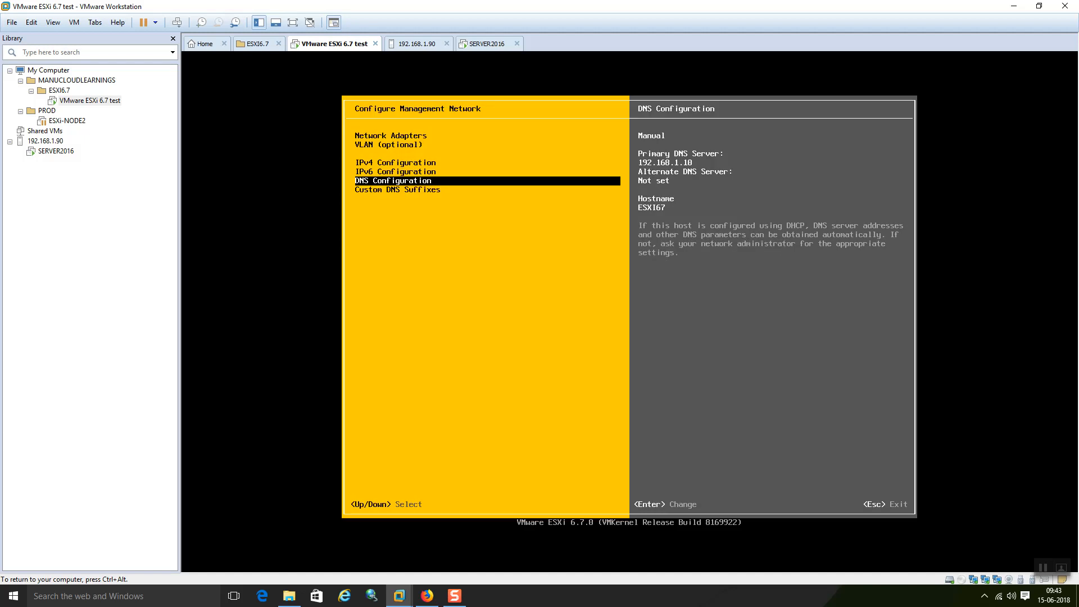
{"action": "key", "text": "Escape"}
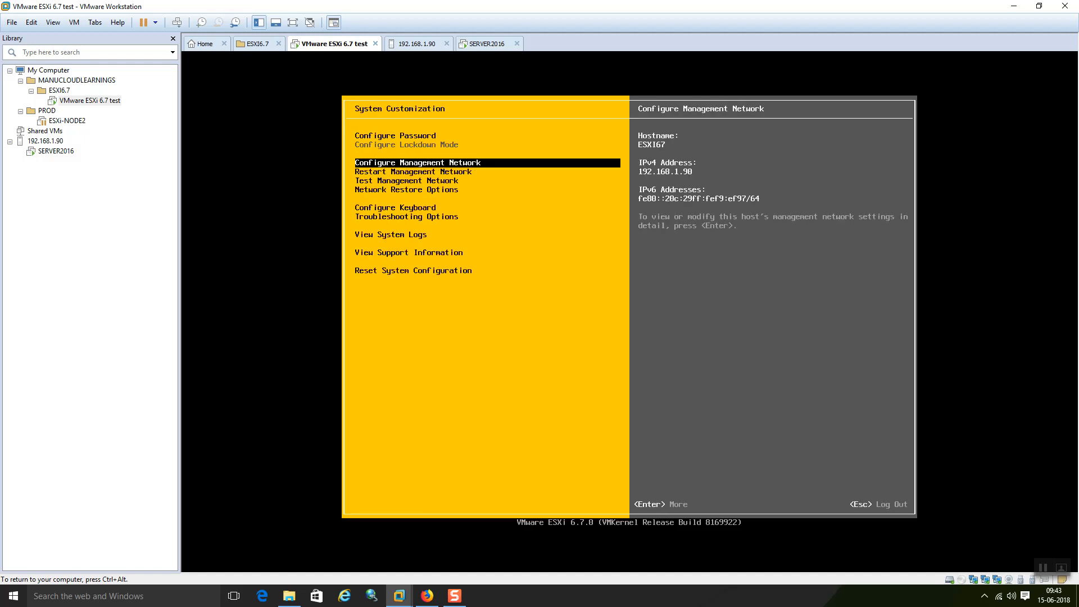
{"action": "key", "text": "ctrl+alt"}
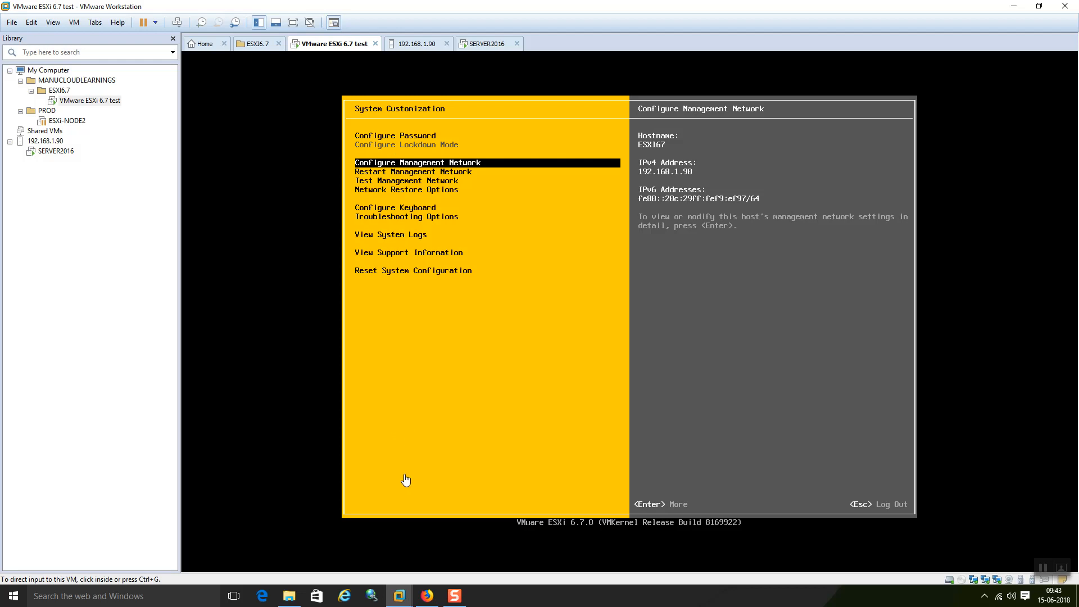
Step: In the Host Client, confirm the host lists DNS server 192.168.1.10, then open the host's Manage settings
{"action": "left_click", "coordinate": [436, 597]}
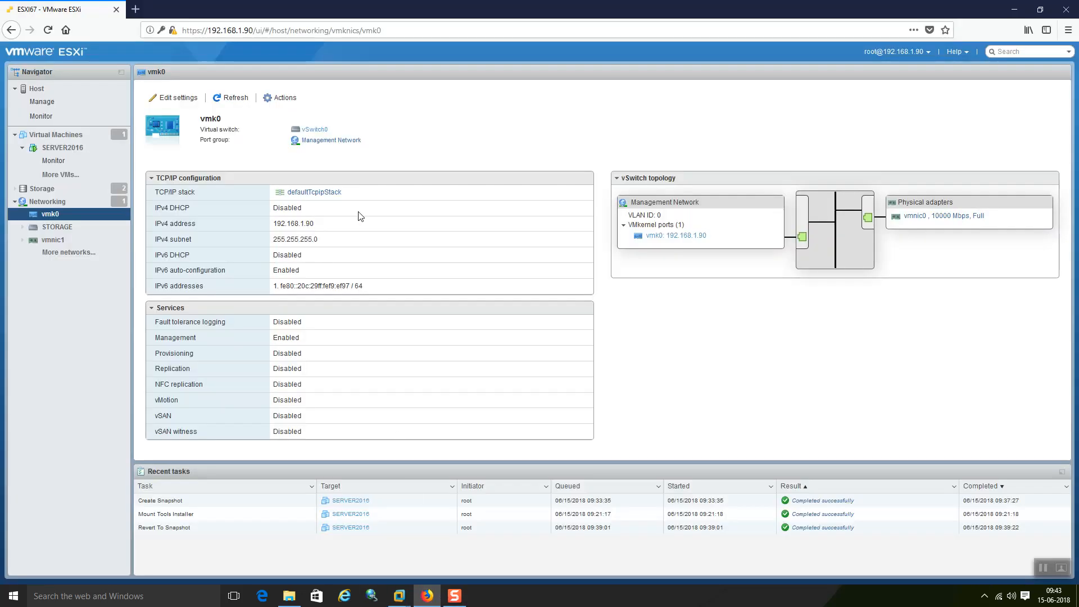
{"action": "left_click", "coordinate": [63, 149]}
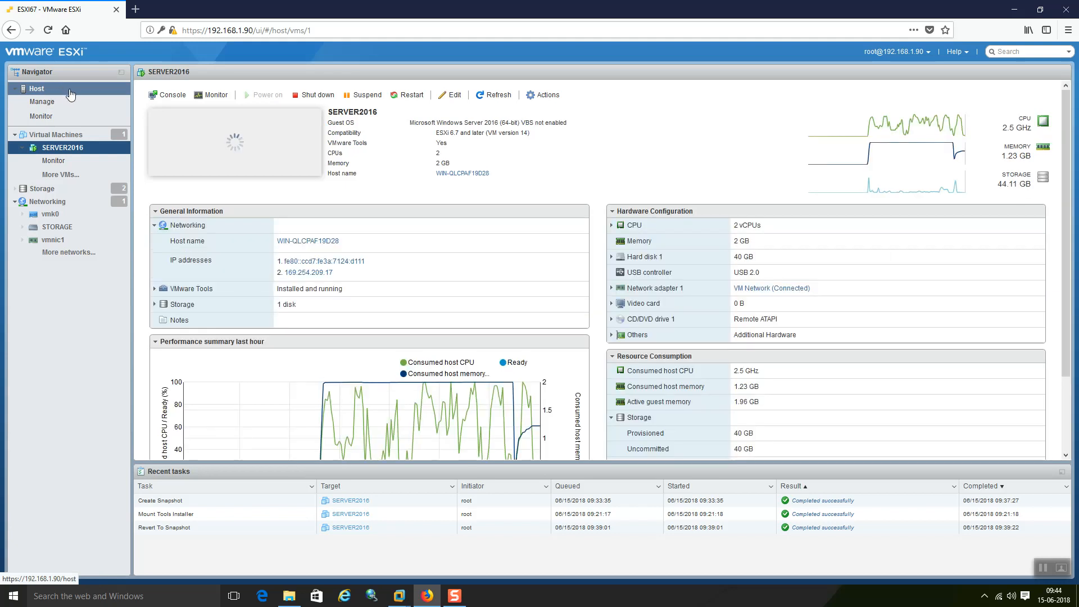
{"action": "left_click", "coordinate": [84, 92]}
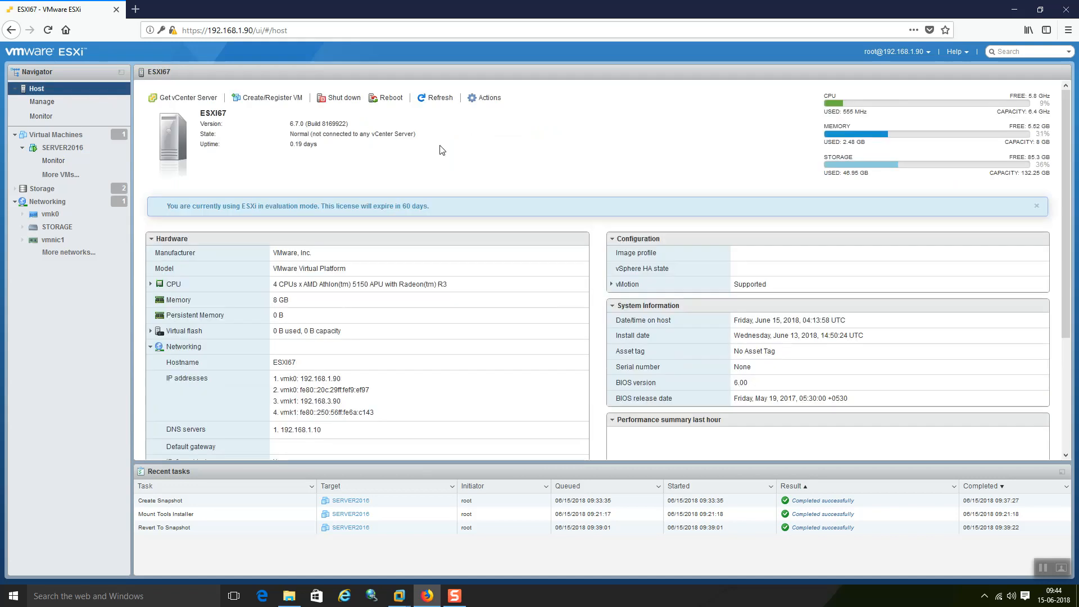
{"action": "left_click", "coordinate": [70, 105]}
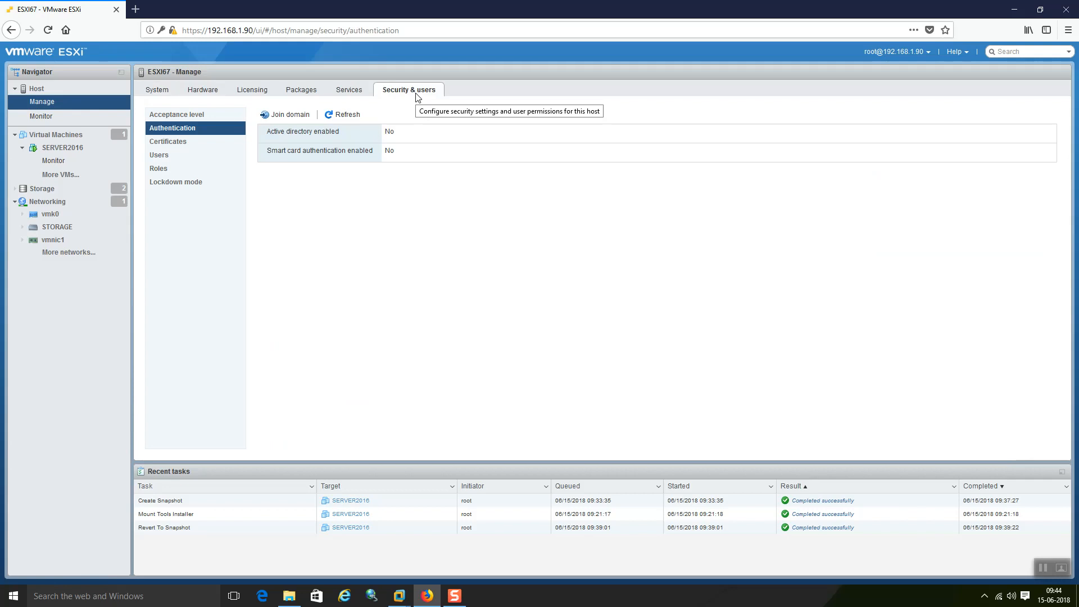
Step: Submit a domain join to gits.local as Administrator with the domain password
{"action": "left_click", "coordinate": [290, 114]}
{"action": "left_click", "coordinate": [537, 279]}
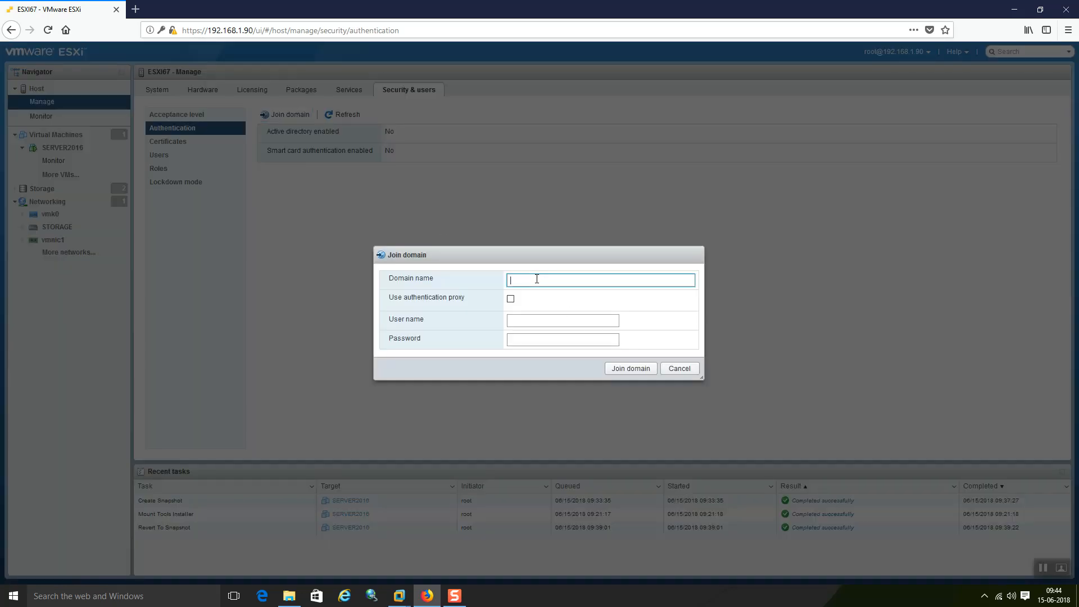
{"action": "type", "text": "gits.local"}
{"action": "key", "text": "Tab"}
{"action": "key", "text": "Tab"}
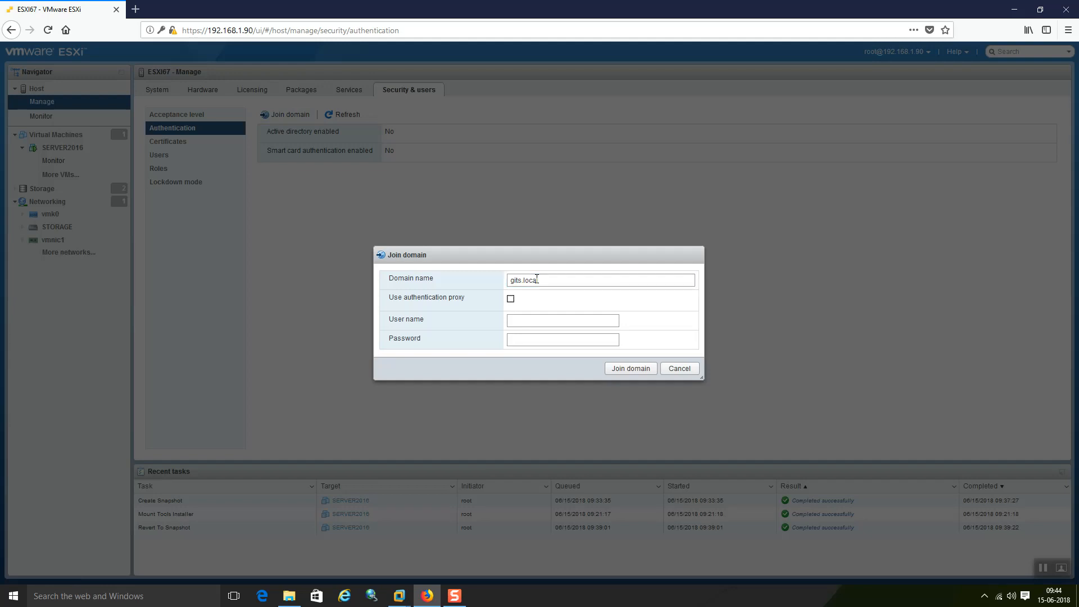
{"action": "type", "text": "Administrator"}
{"action": "key", "text": "Tab"}
{"action": "type", "text": "•••••••"}
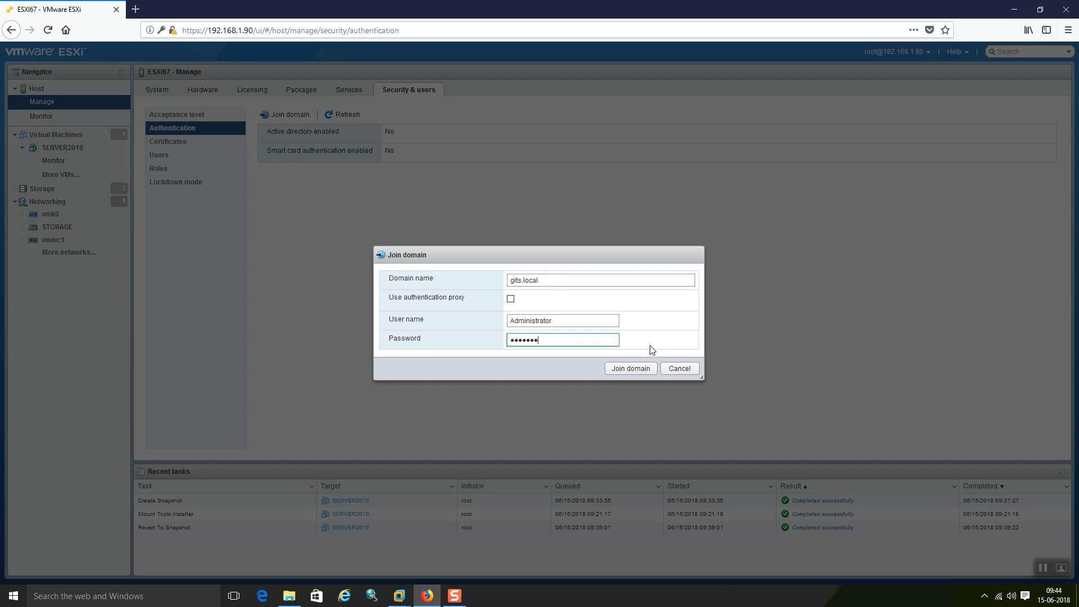
{"action": "left_click", "coordinate": [641, 371]}
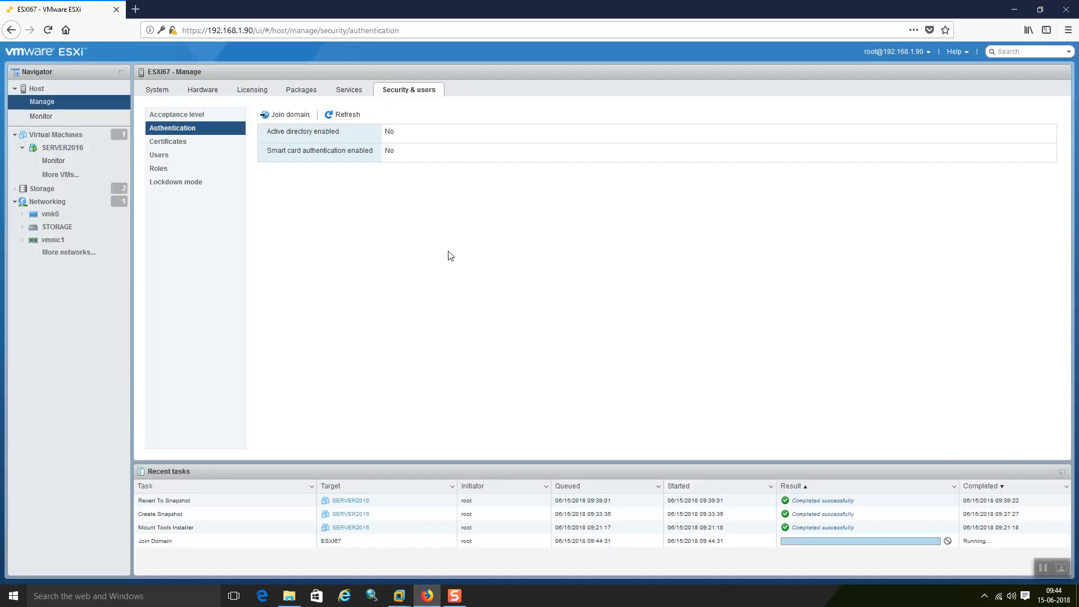